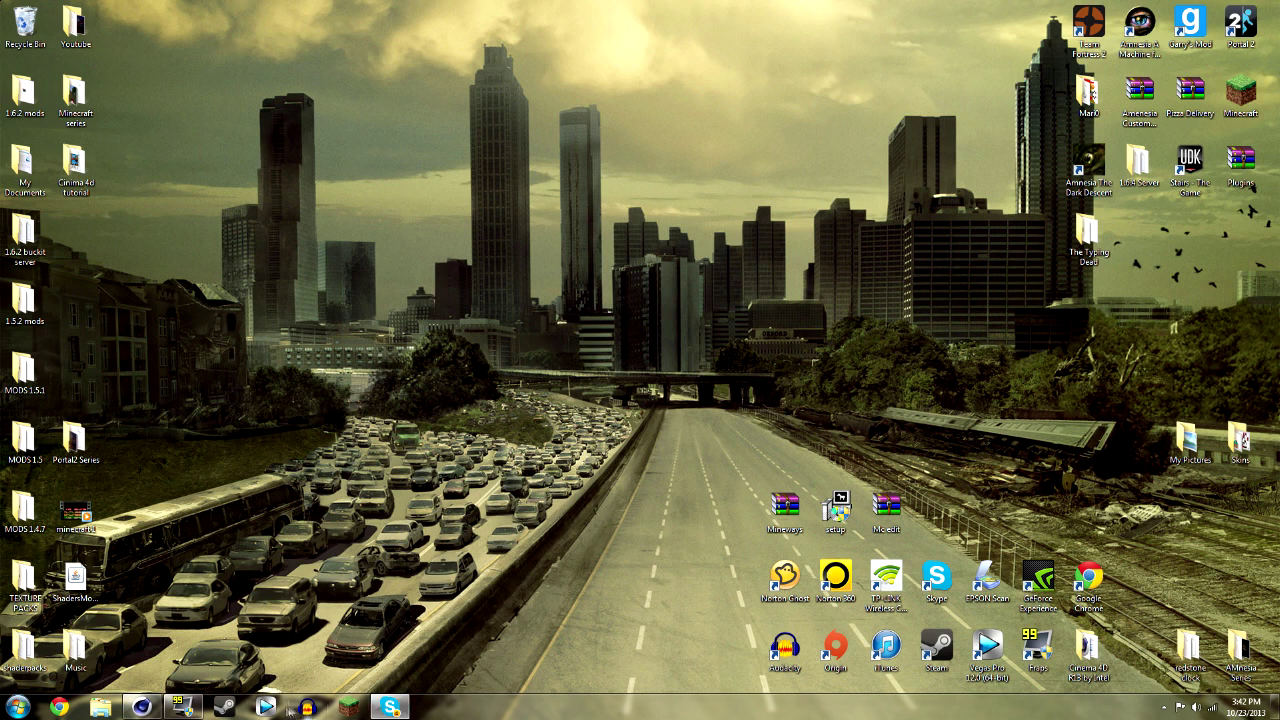
Switch to CINEMA 4D and set the render output to 1920 x 1080 pixels, HDTV (16:9) film aspect, and the current frame only.
click(137, 708)
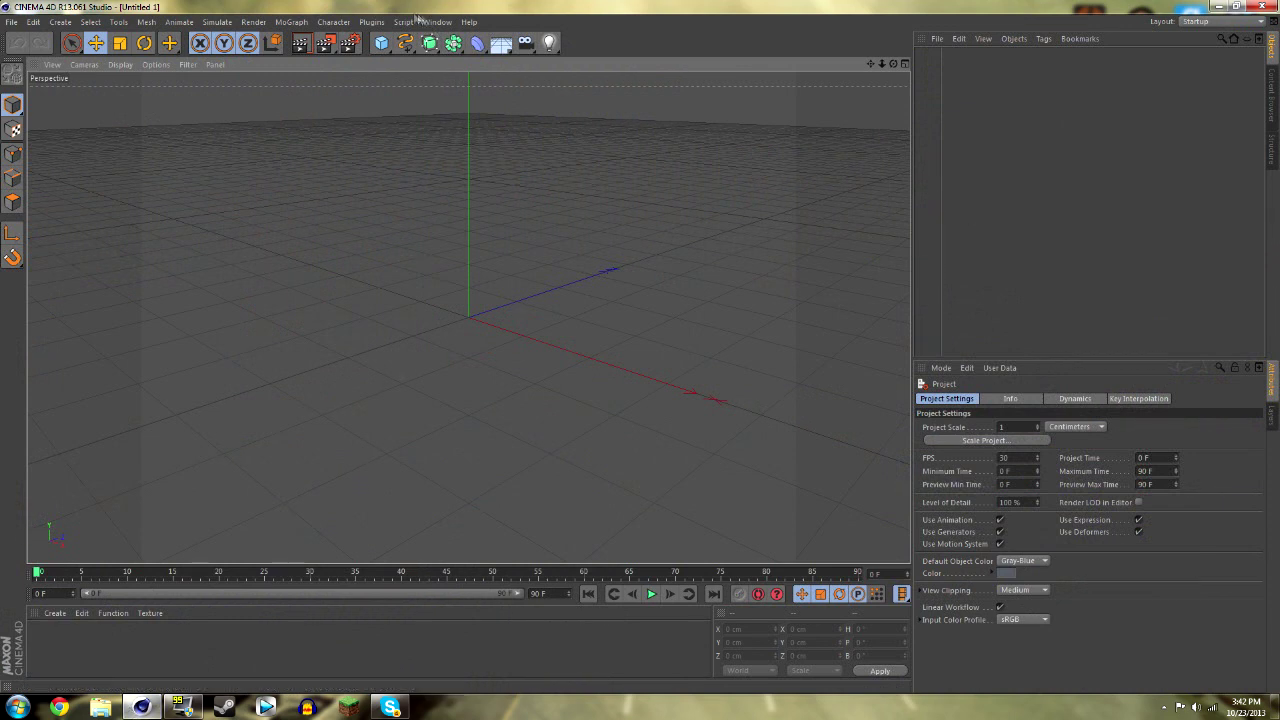
click(352, 43)
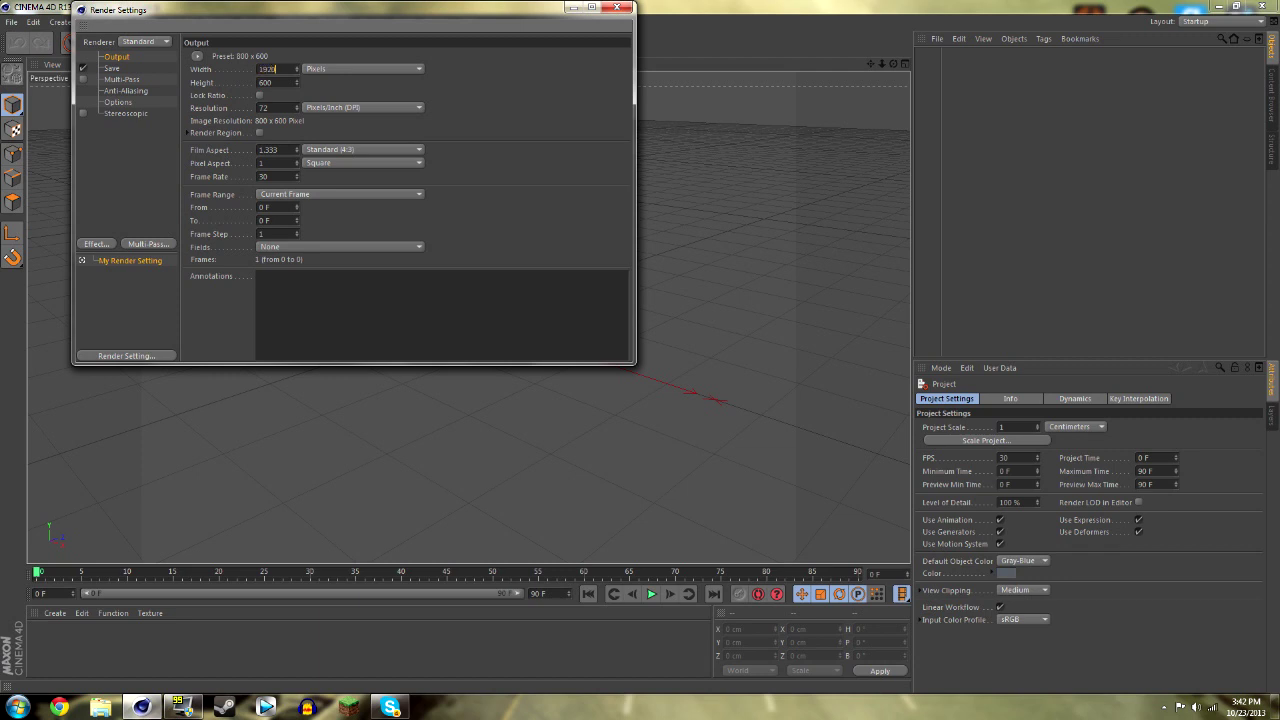
key(Tab)
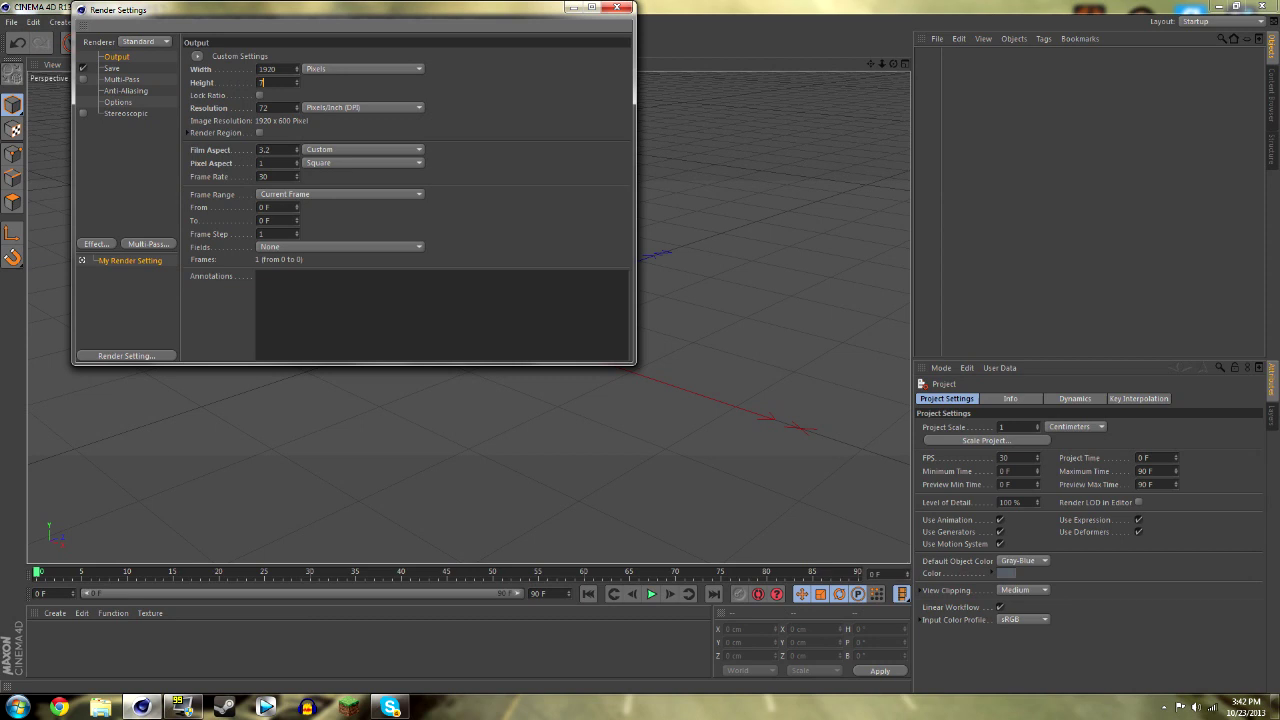
click(320, 149)
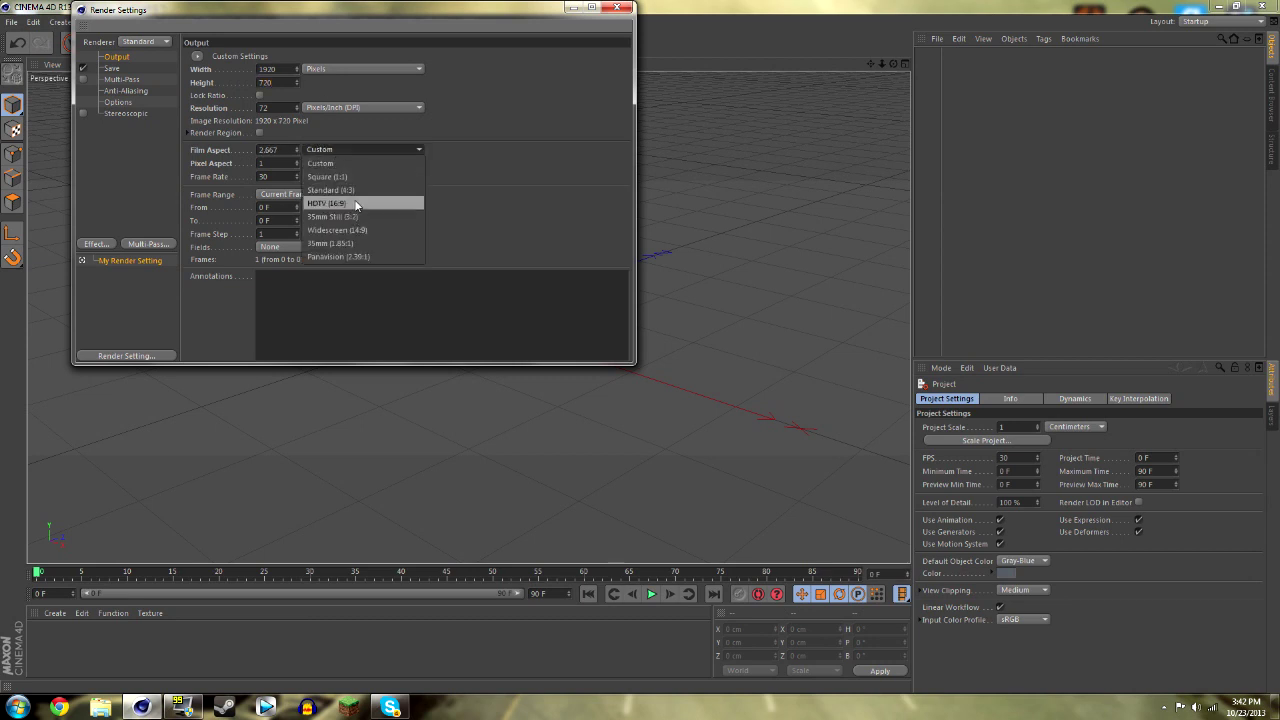
click(340, 203)
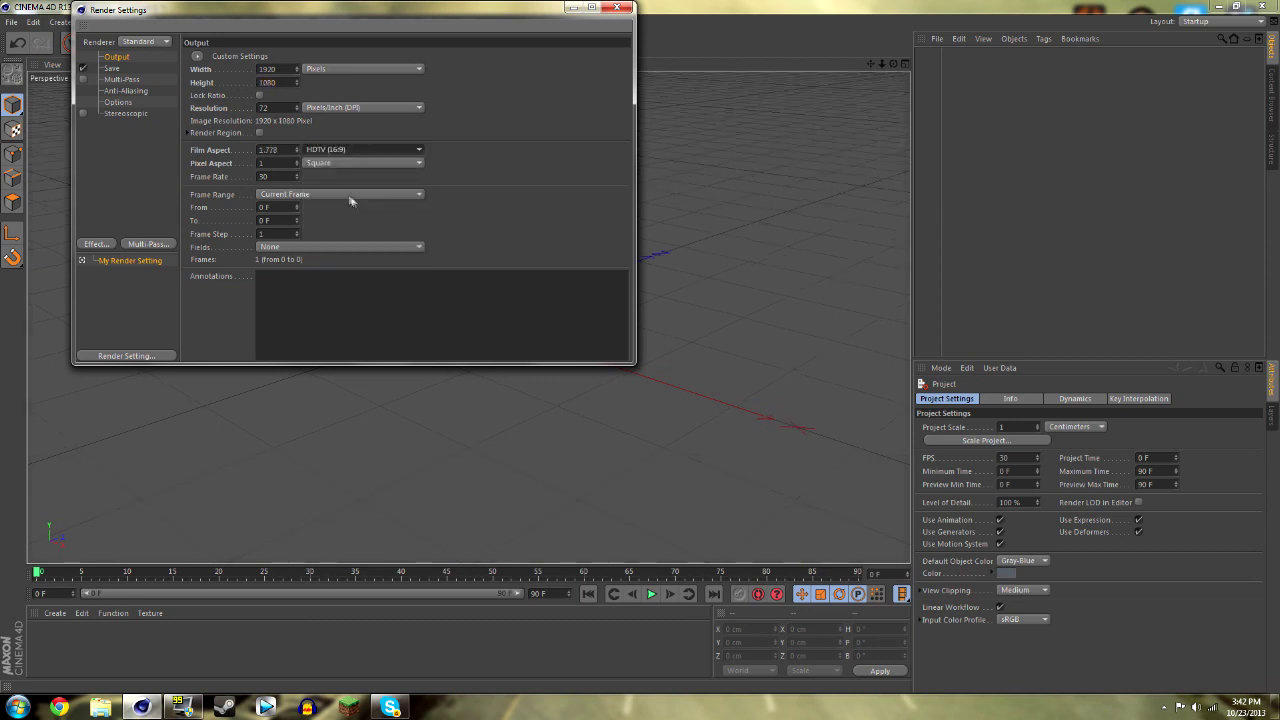
click(284, 196)
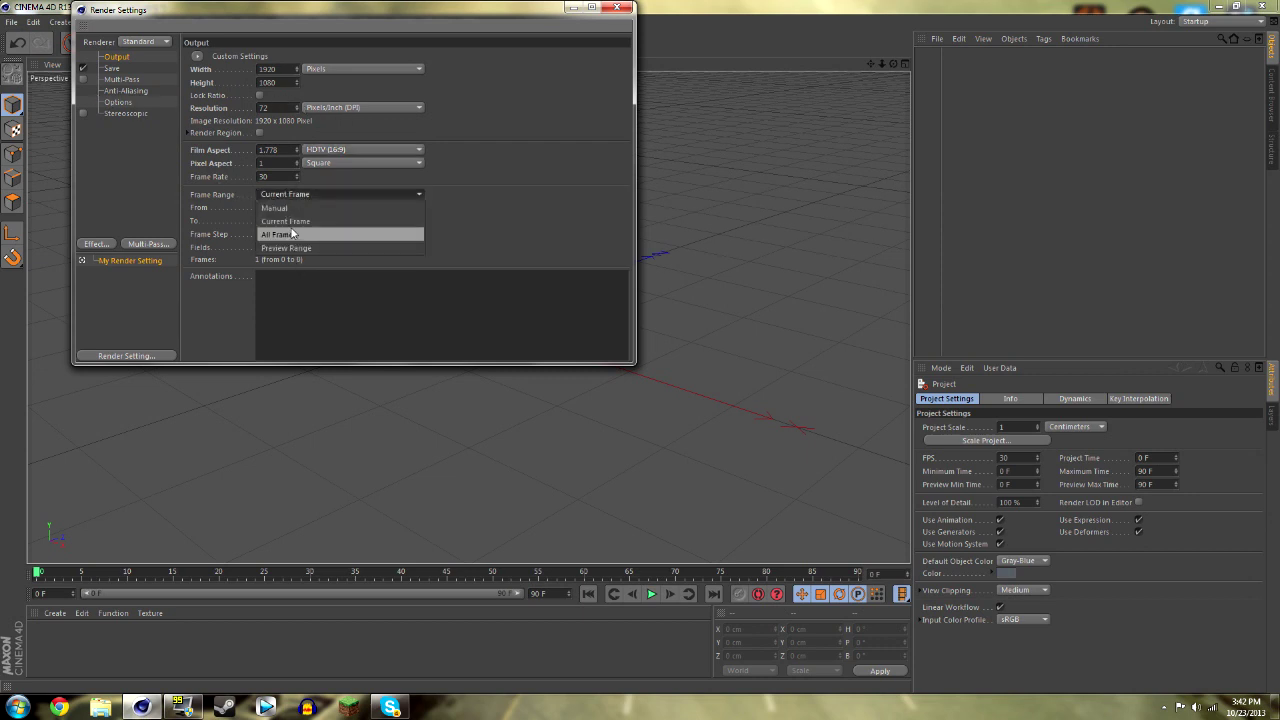
click(288, 221)
Set the rendered image to save in PNG format on the Desktop under the file name poop.
click(113, 69)
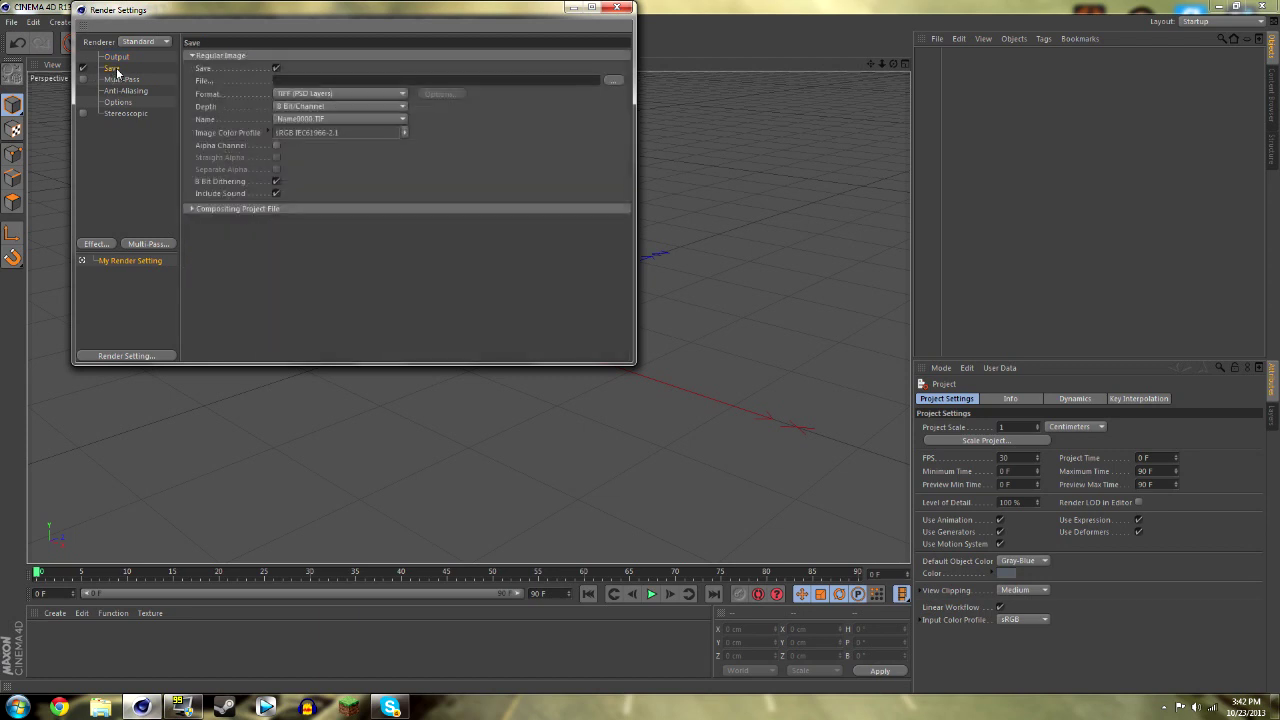
click(302, 94)
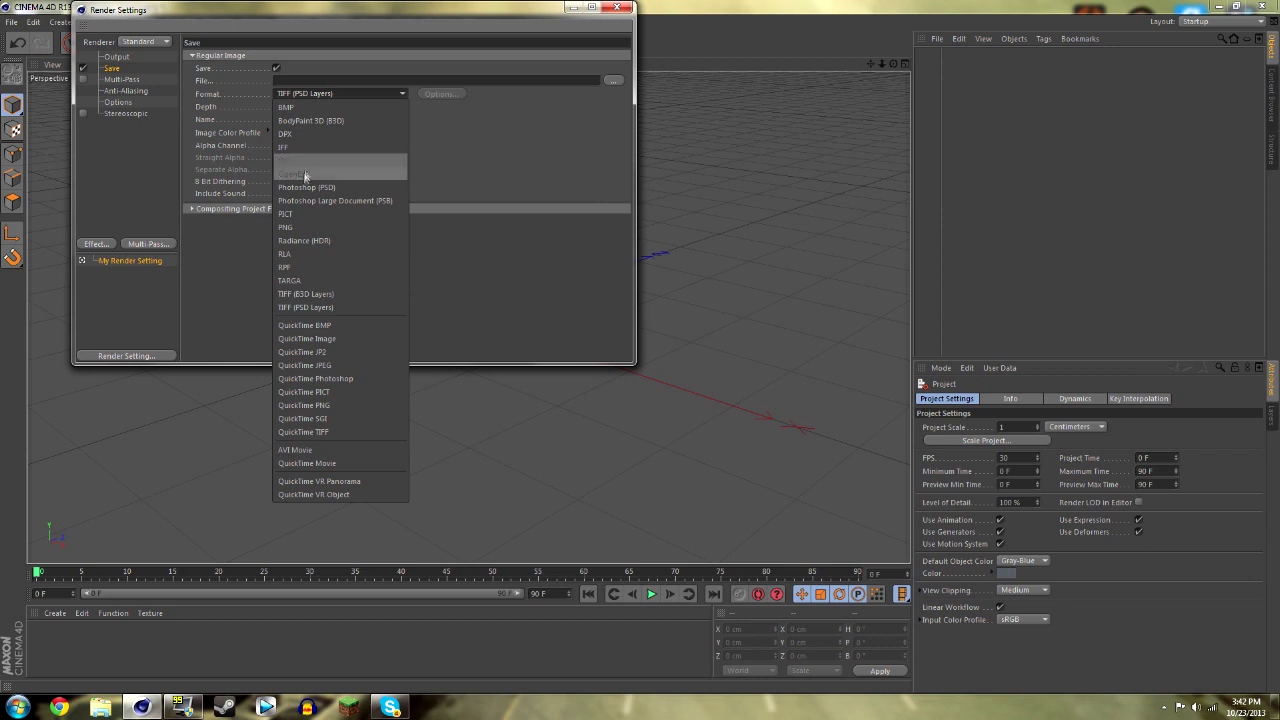
click(298, 228)
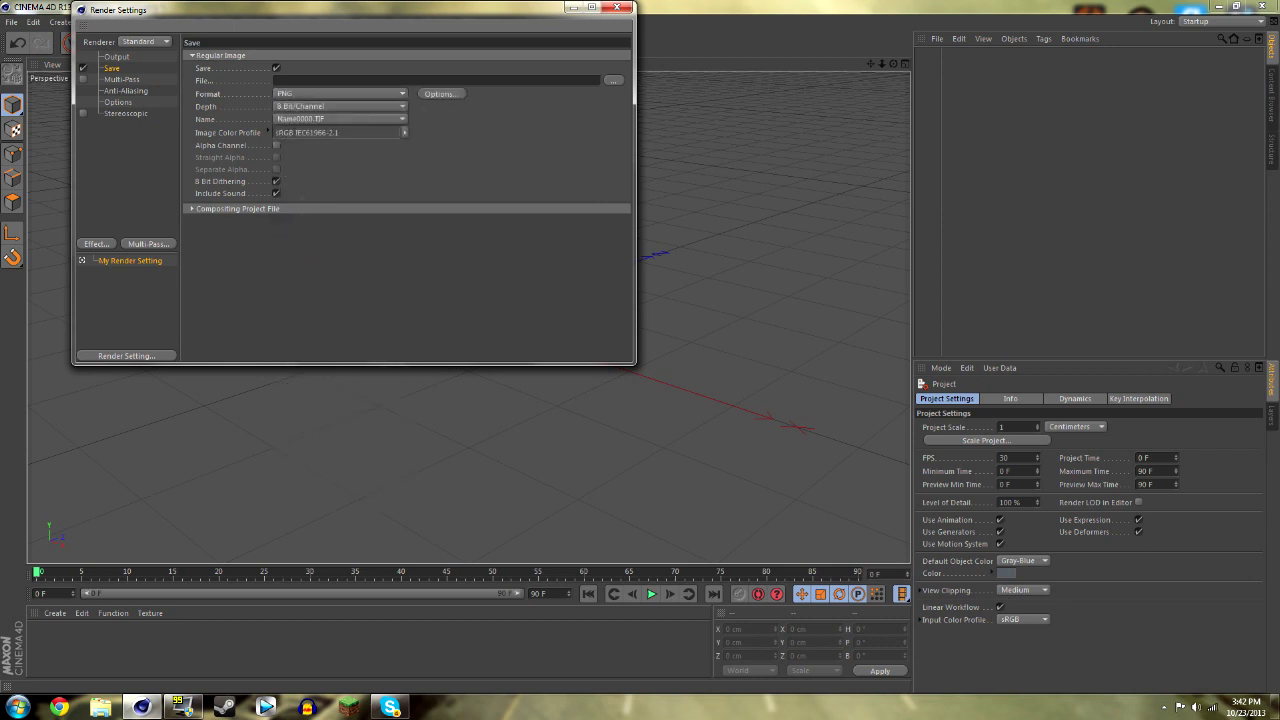
click(611, 80)
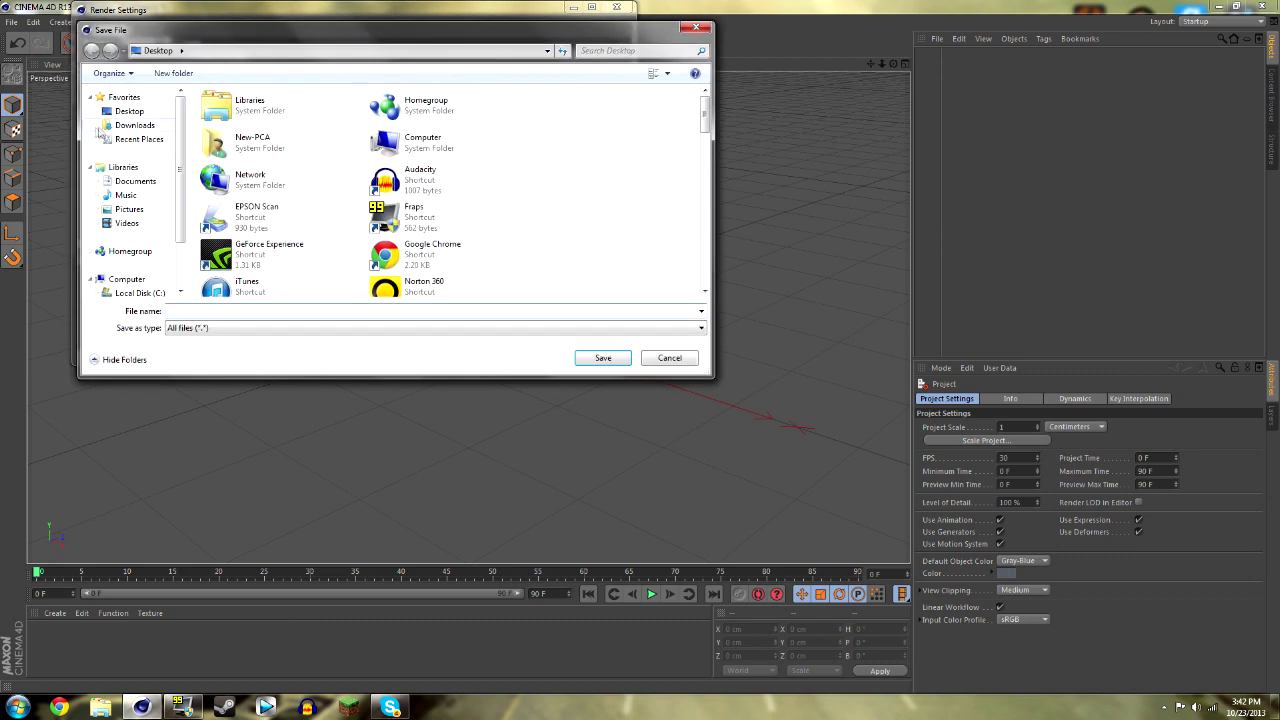
click(129, 111)
text(poop)
key(Return)
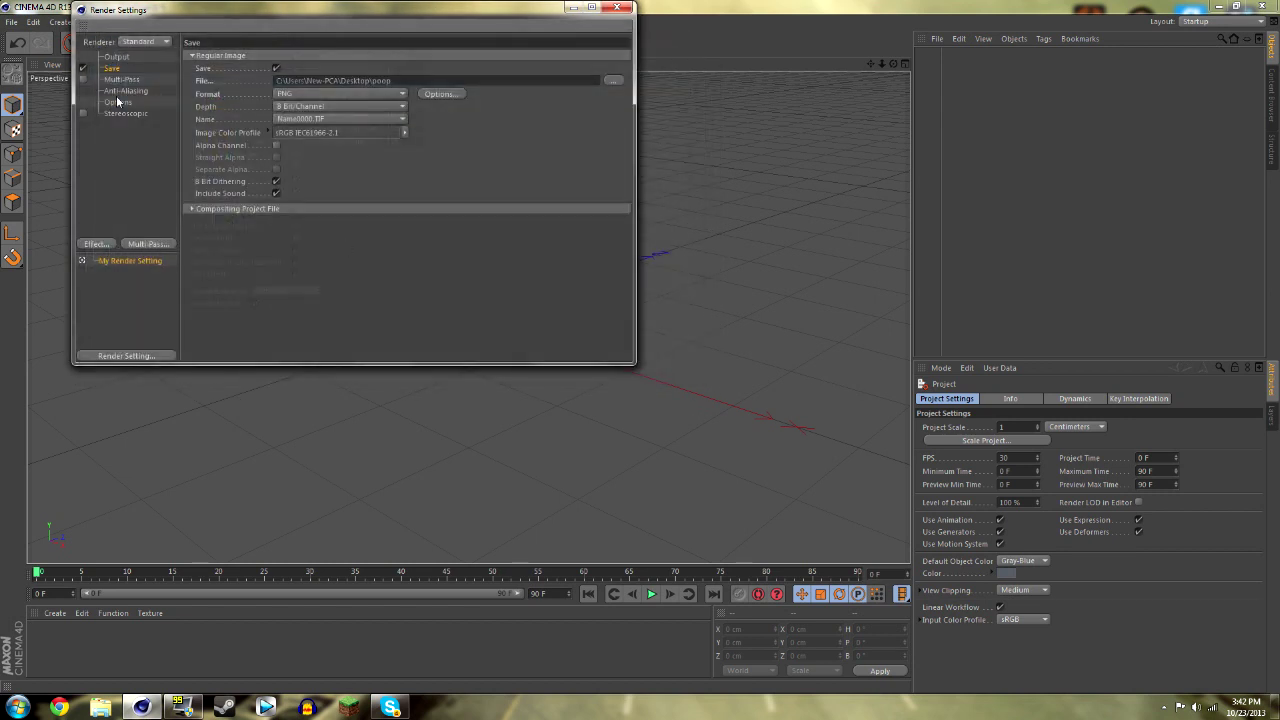
Set the render anti-aliasing to Best with both the minimum and maximum levels at 8x8.
click(117, 102)
click(125, 90)
click(330, 56)
click(325, 96)
click(322, 82)
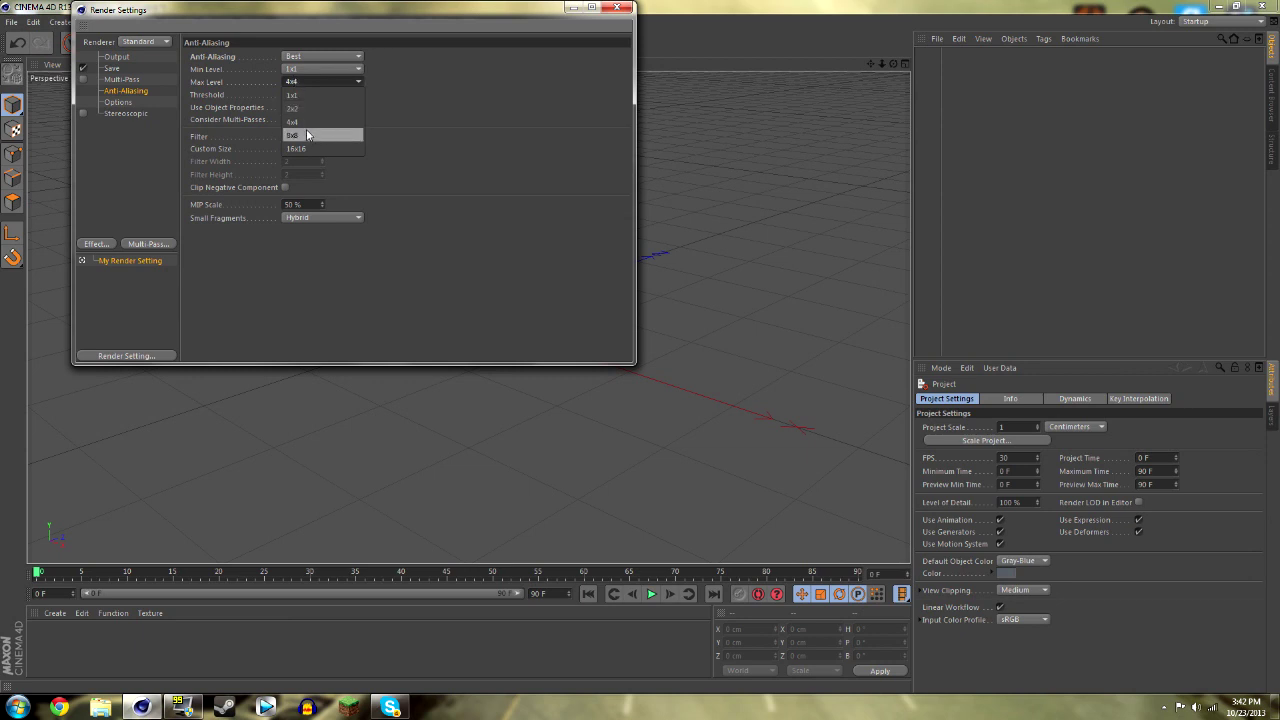
click(300, 122)
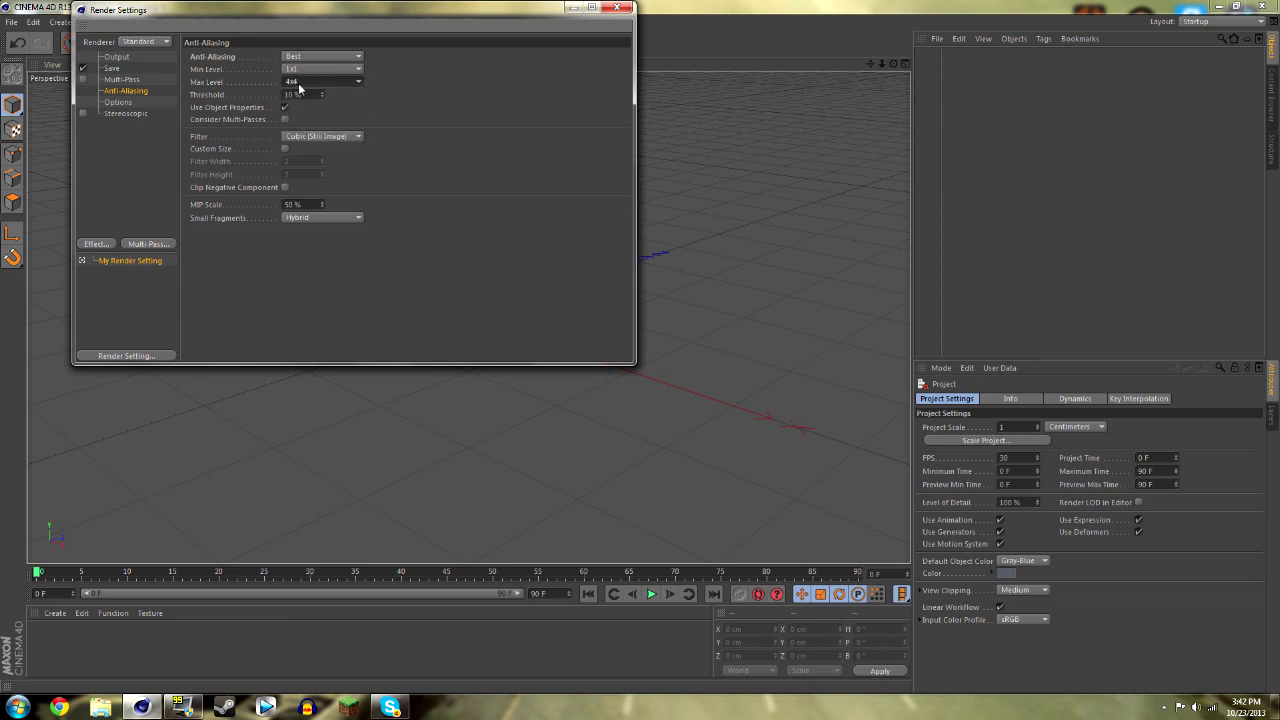
click(298, 82)
click(300, 136)
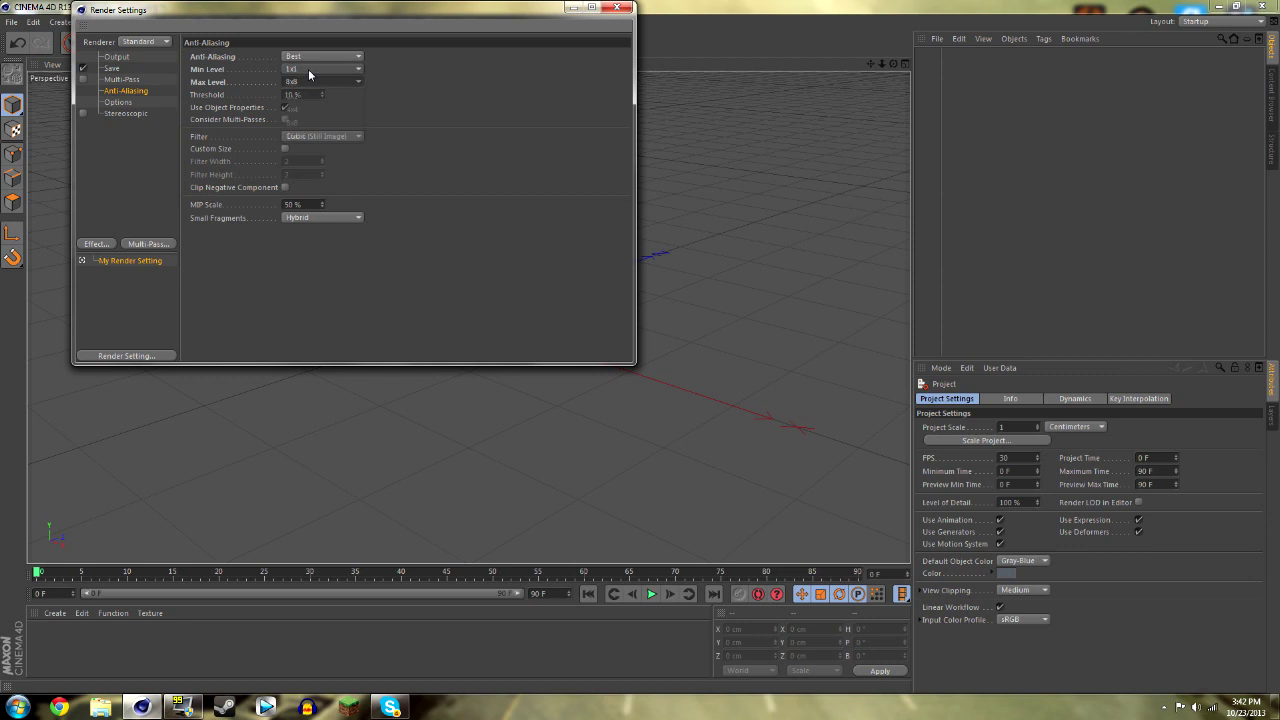
click(309, 70)
click(309, 126)
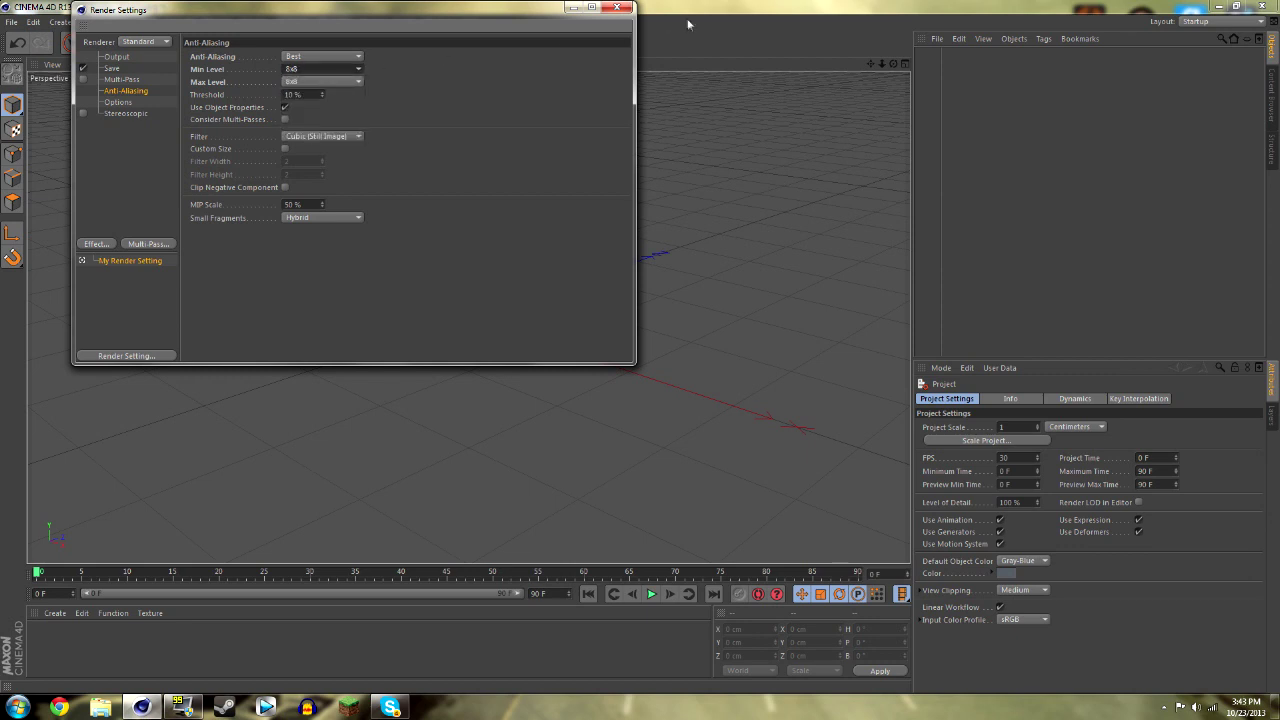
Add Global Illumination and Ambient Occlusion to the render effects, leave both disabled, and minimize the render settings.
click(95, 245)
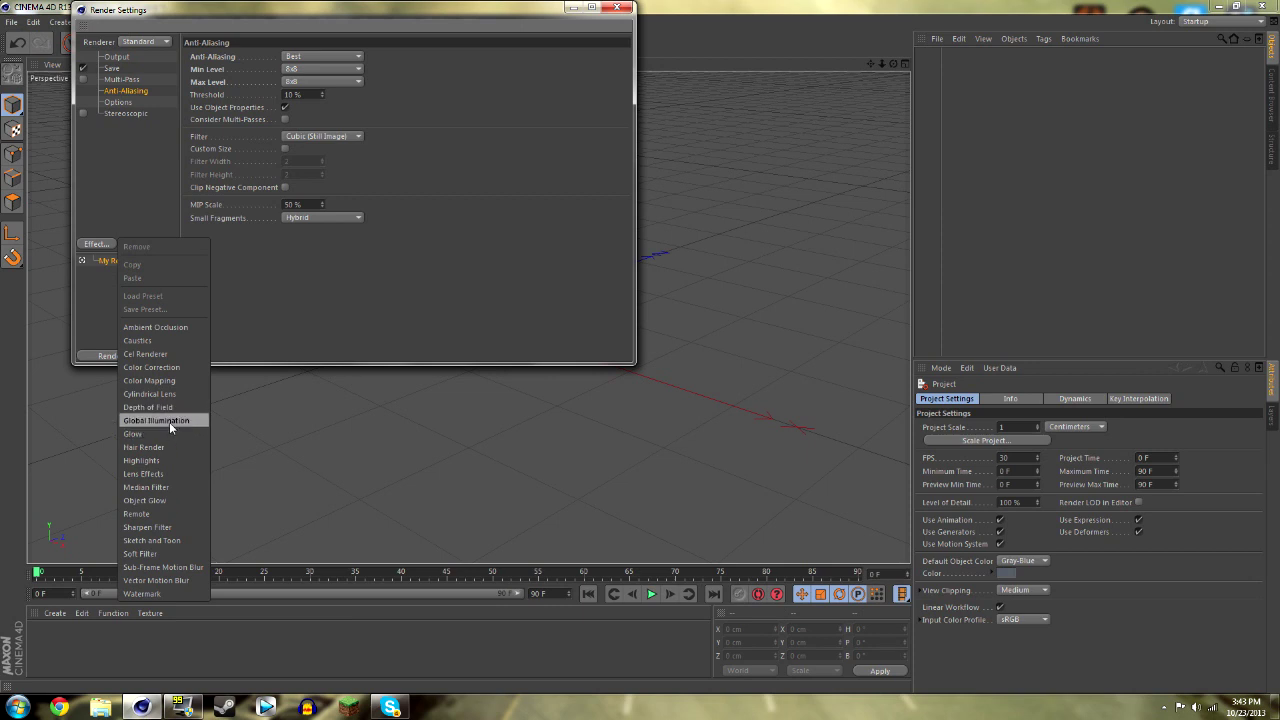
click(169, 421)
click(92, 246)
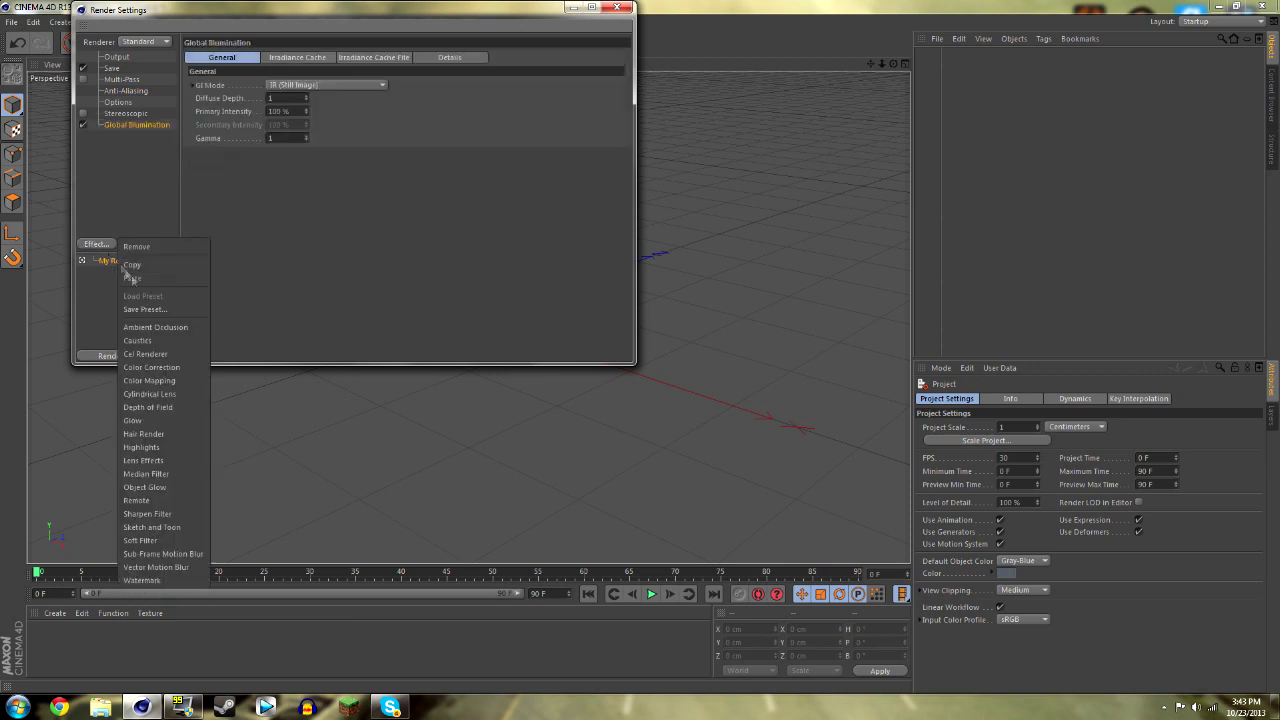
click(160, 327)
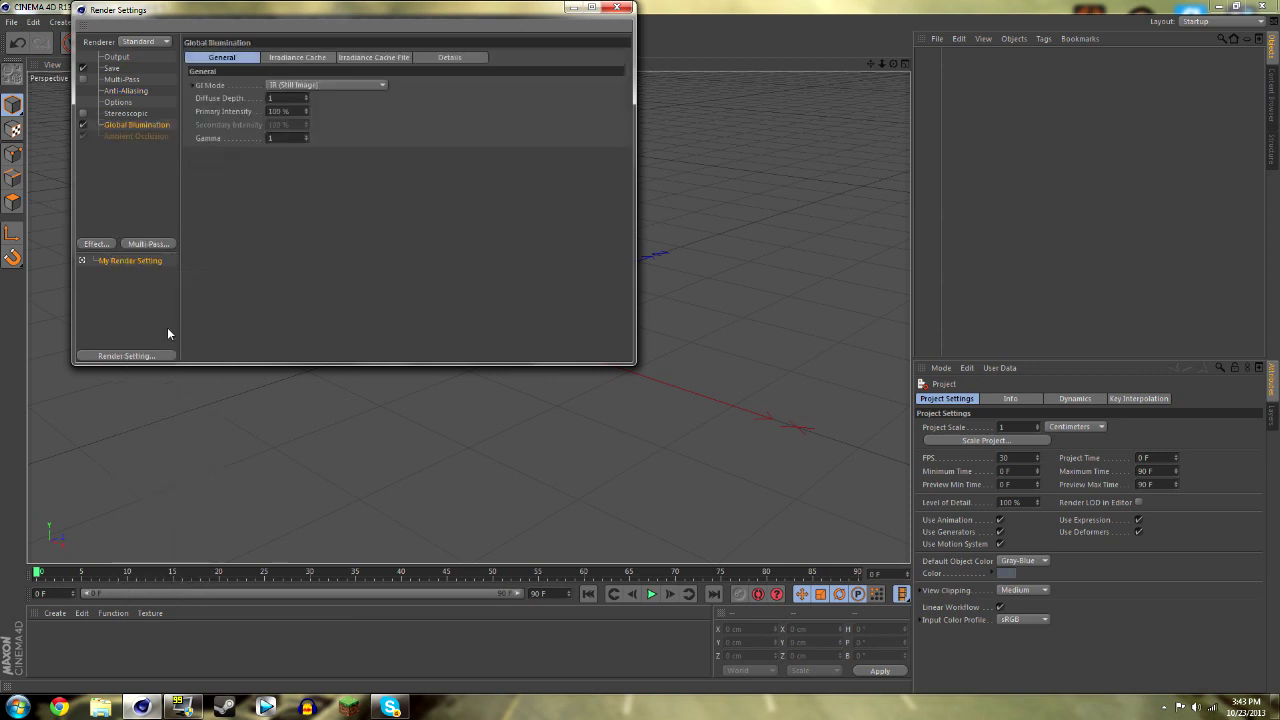
click(83, 136)
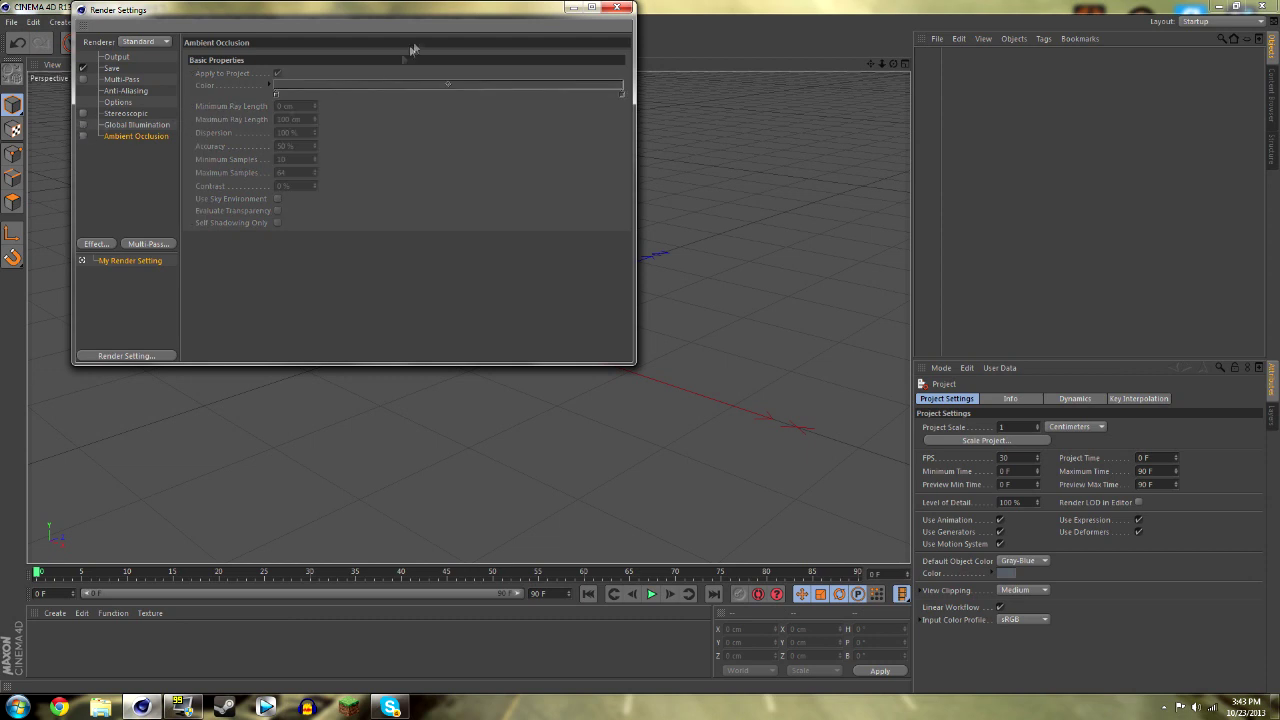
click(573, 7)
Add a Floor object to the scene and close the render settings window.
mouse_move(895, 66)
mouse_down()
mouse_move(835, 35)
mouse_move(893, 86)
mouse_move(908, 76)
mouse_move(895, 68)
mouse_up()
click(500, 43)
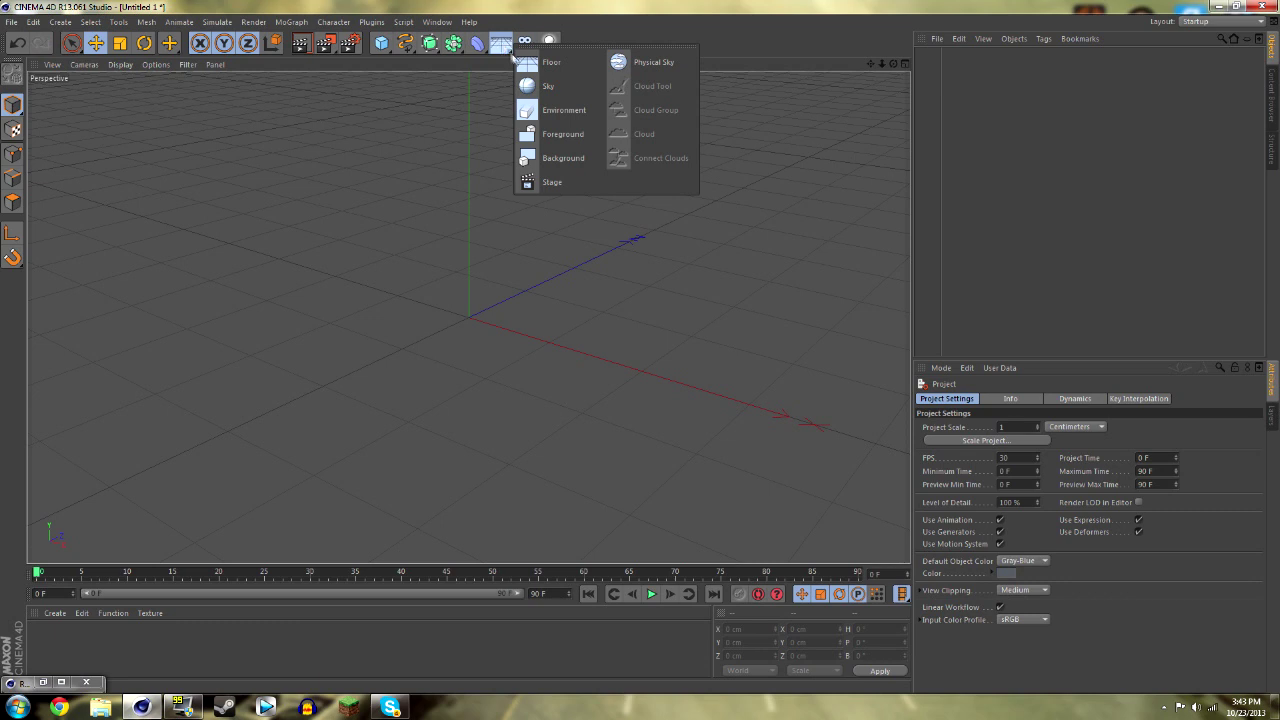
click(540, 62)
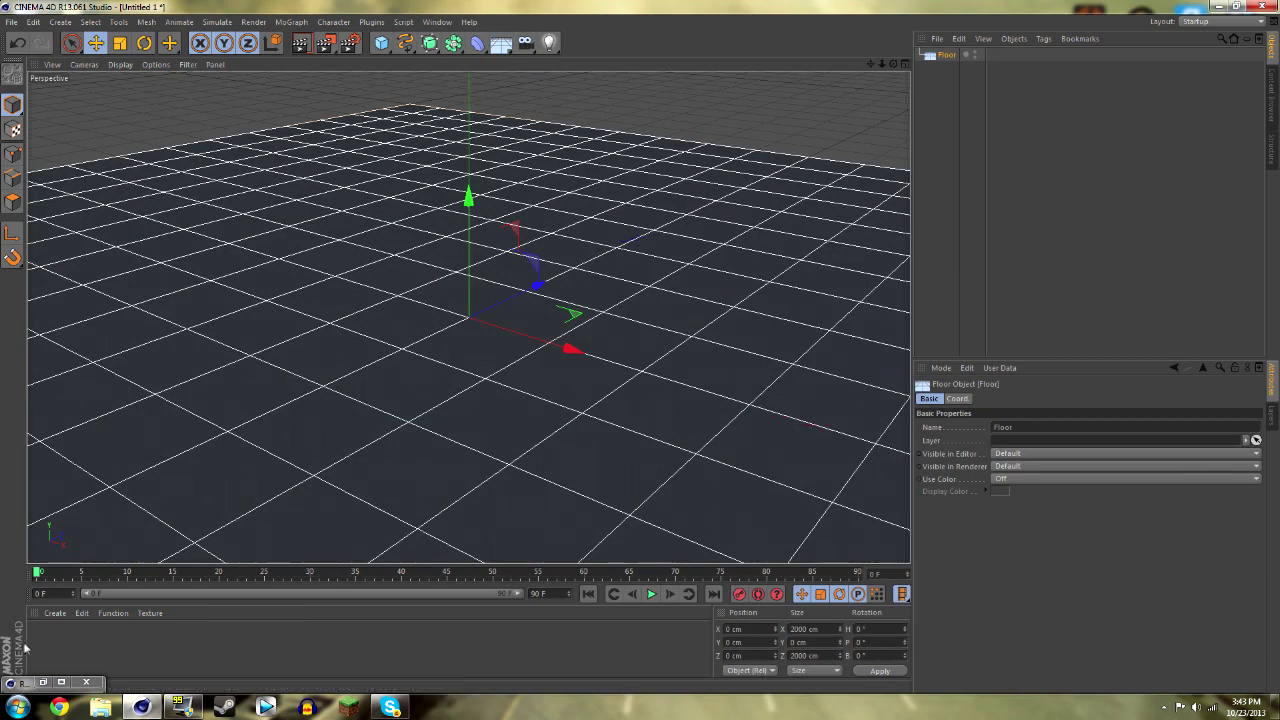
click(61, 682)
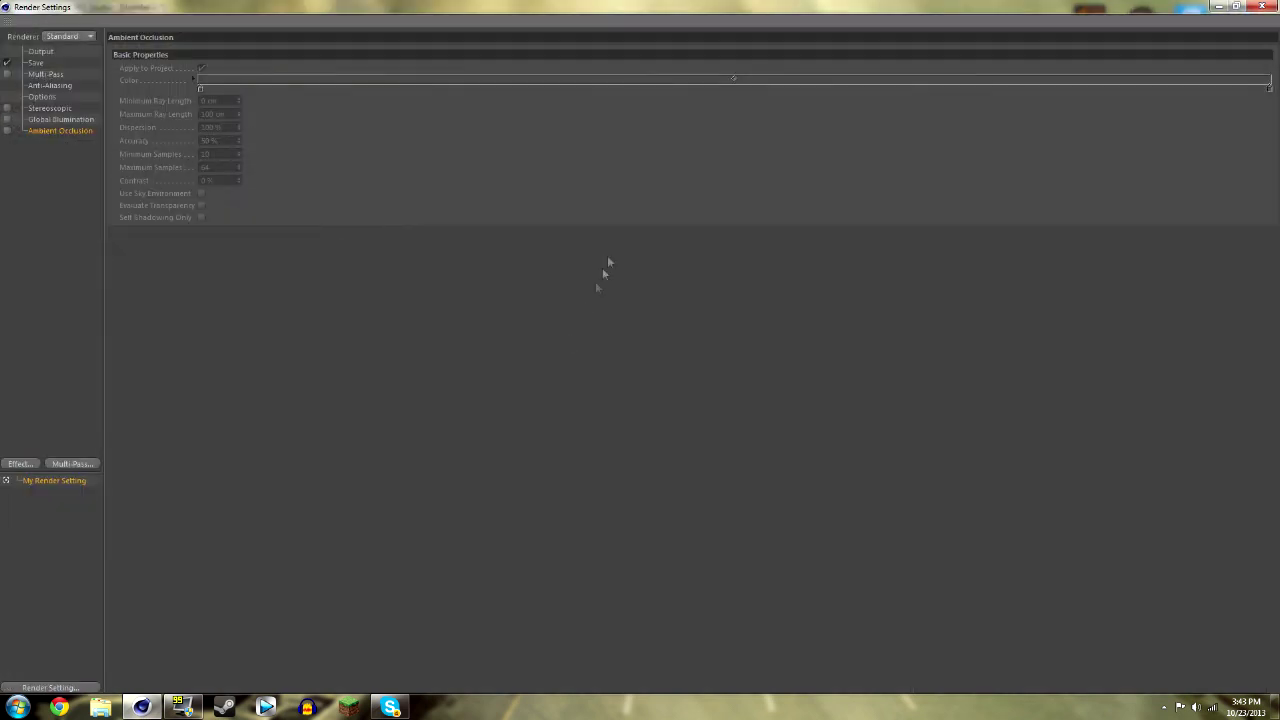
click(1263, 7)
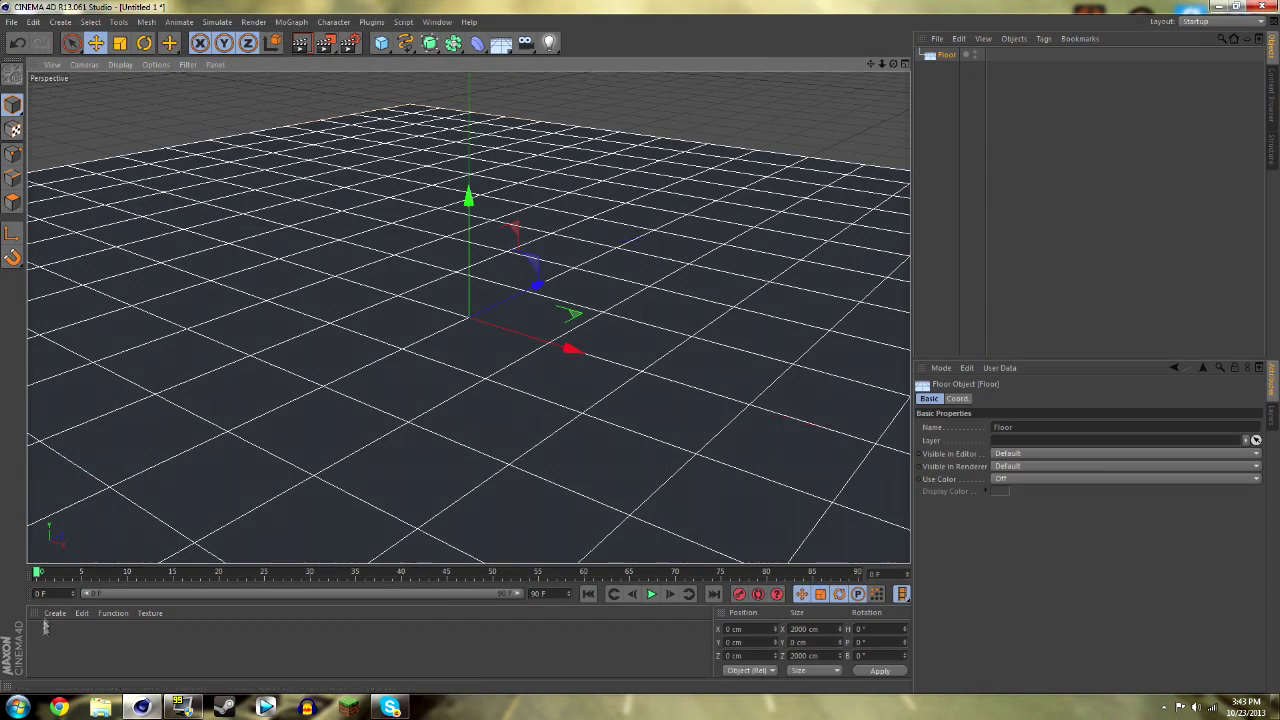
Create a new material and set its color to pure white, RGB 255, 255, 255.
double_click(44, 640)
double_click(41, 637)
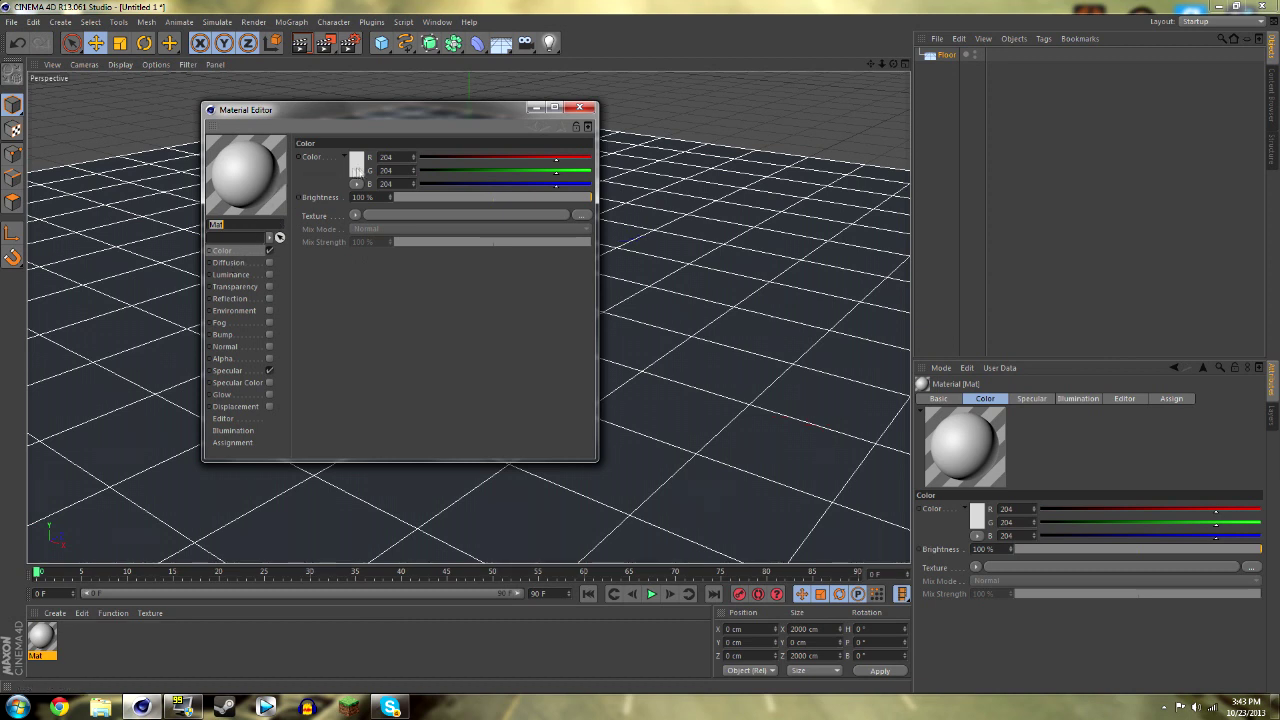
click(360, 172)
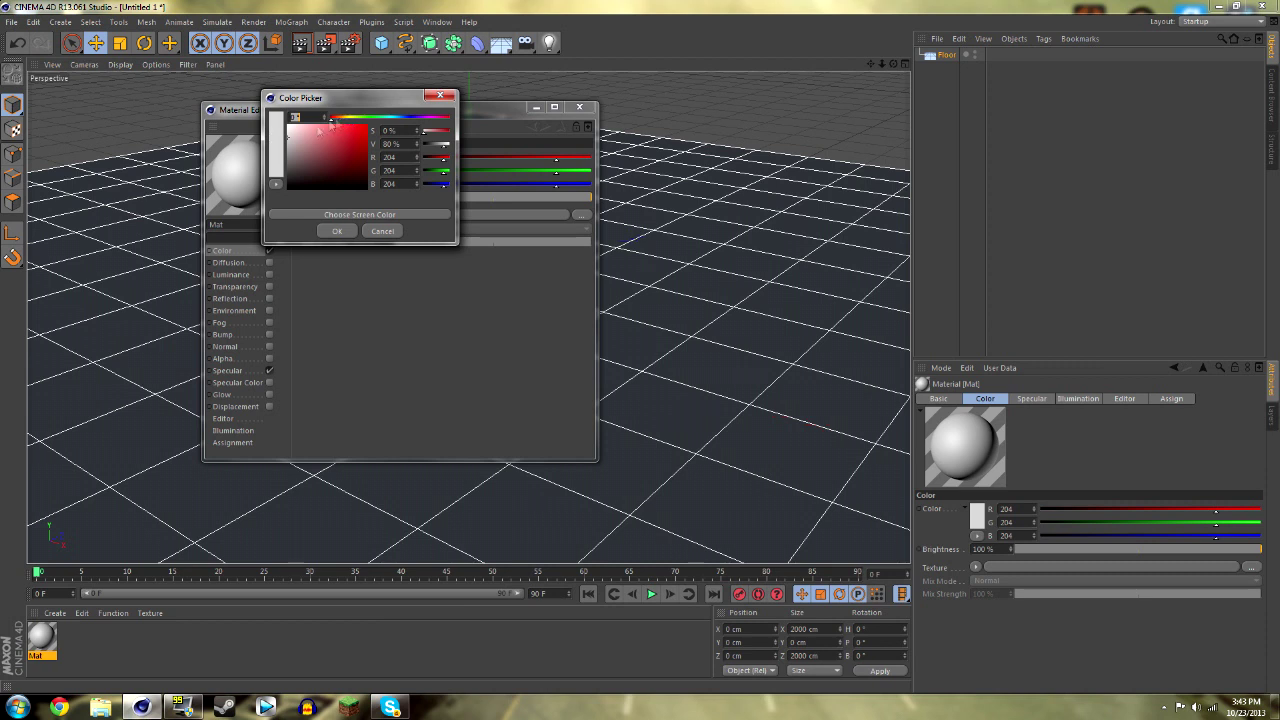
click(291, 131)
drag(291, 131, 287, 117)
click(337, 231)
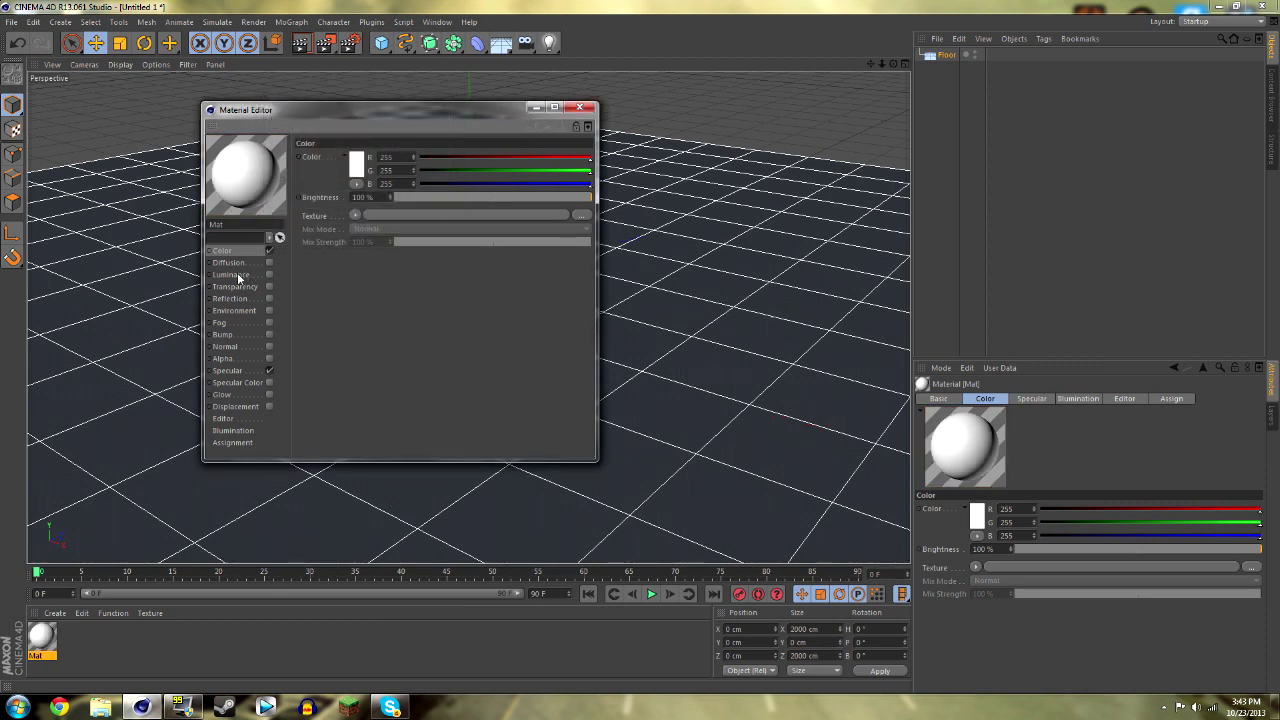
Enable the material's Reflection channel and set the reflection color to gray, RGB 156, 156, 156.
click(236, 286)
click(238, 298)
click(269, 298)
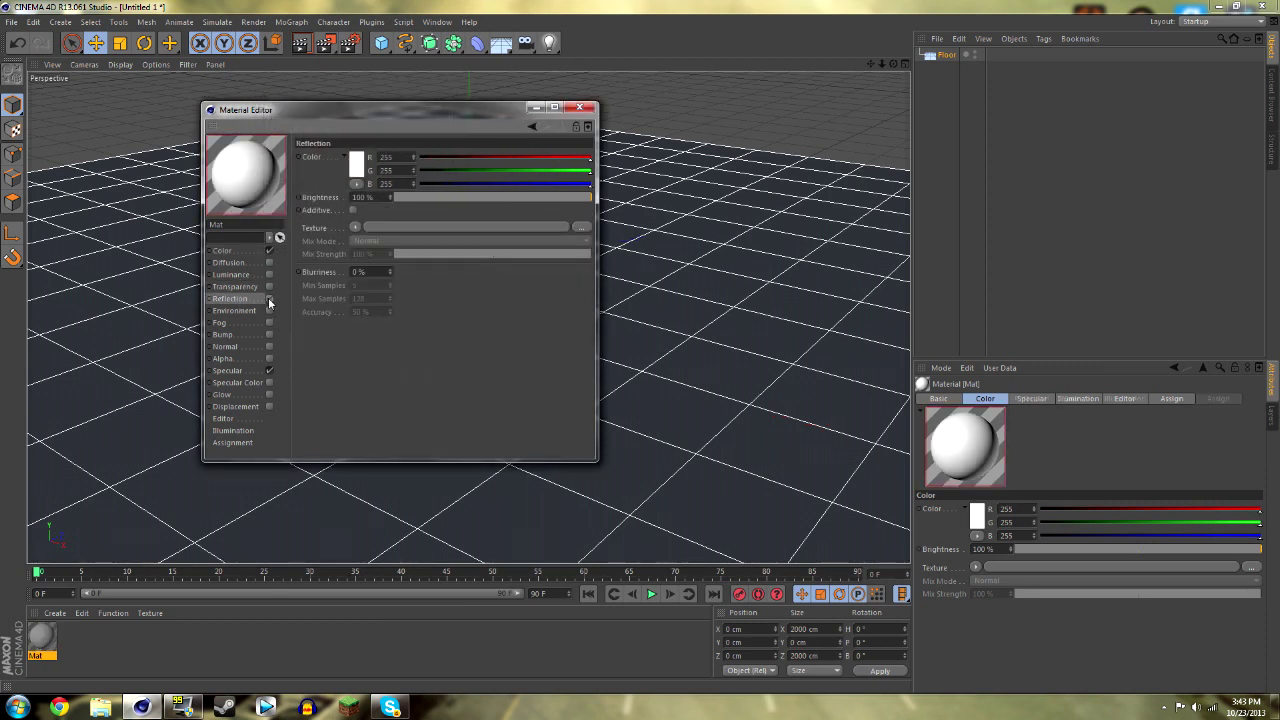
click(355, 170)
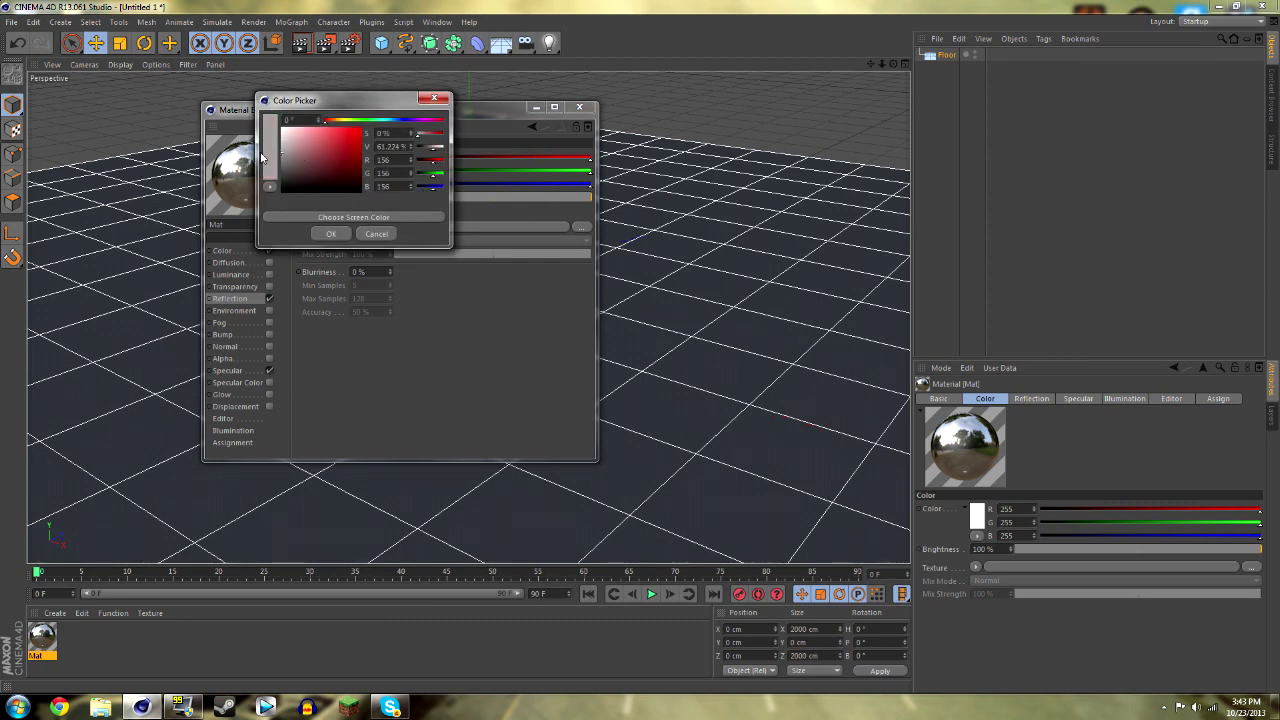
click(331, 233)
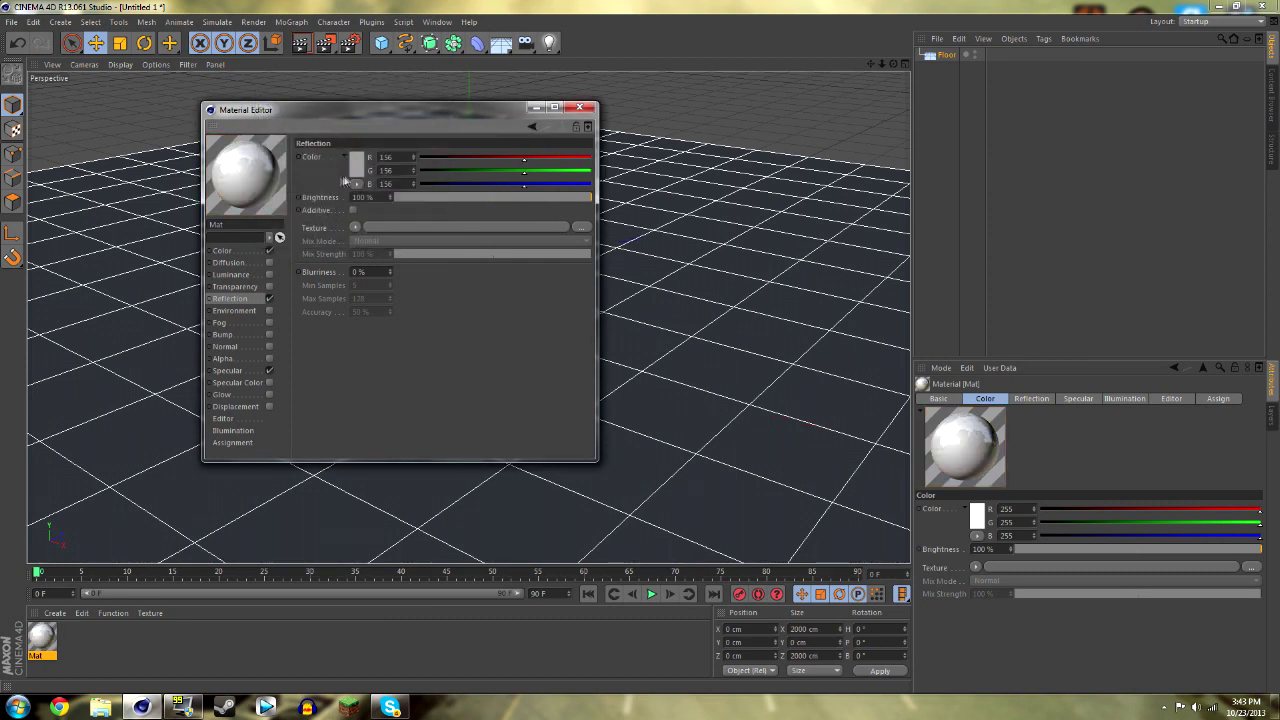
Try white (RGB 255), dark gray (RGB 119) and medium gray (RGB 153) as the material's reflection color.
click(355, 173)
click(258, 116)
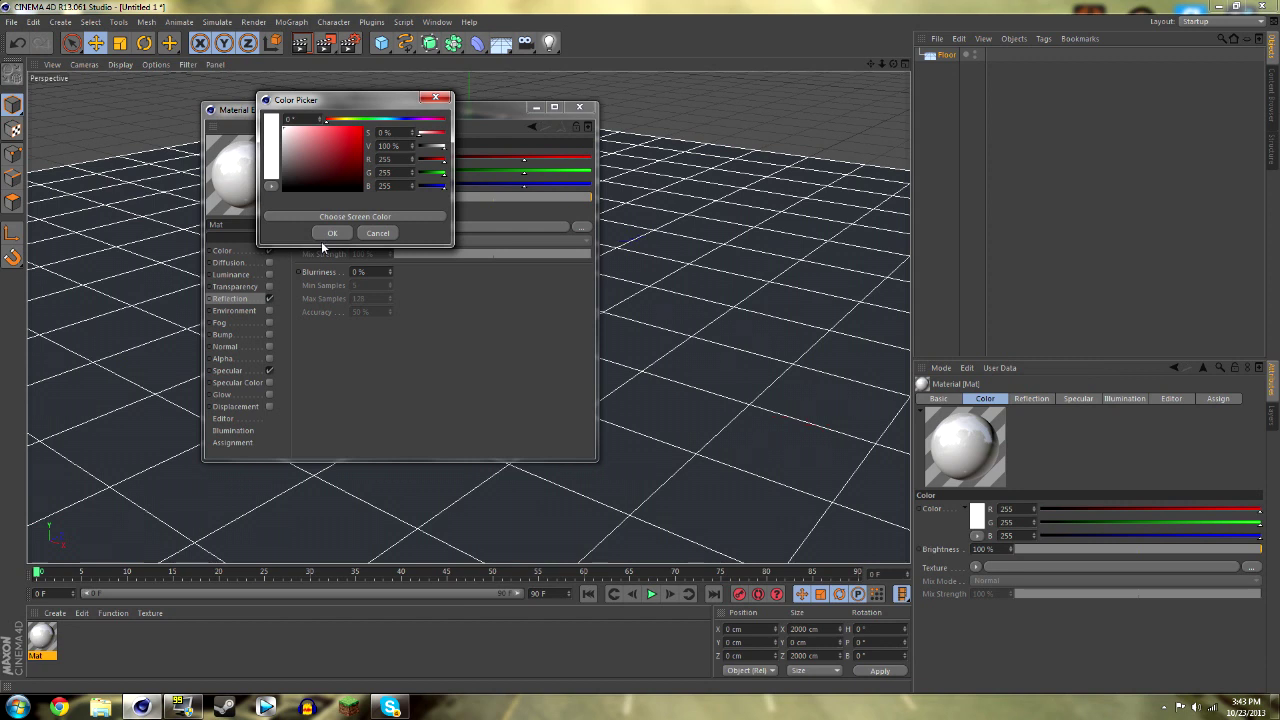
click(328, 233)
click(356, 168)
drag(274, 120, 262, 157)
click(334, 226)
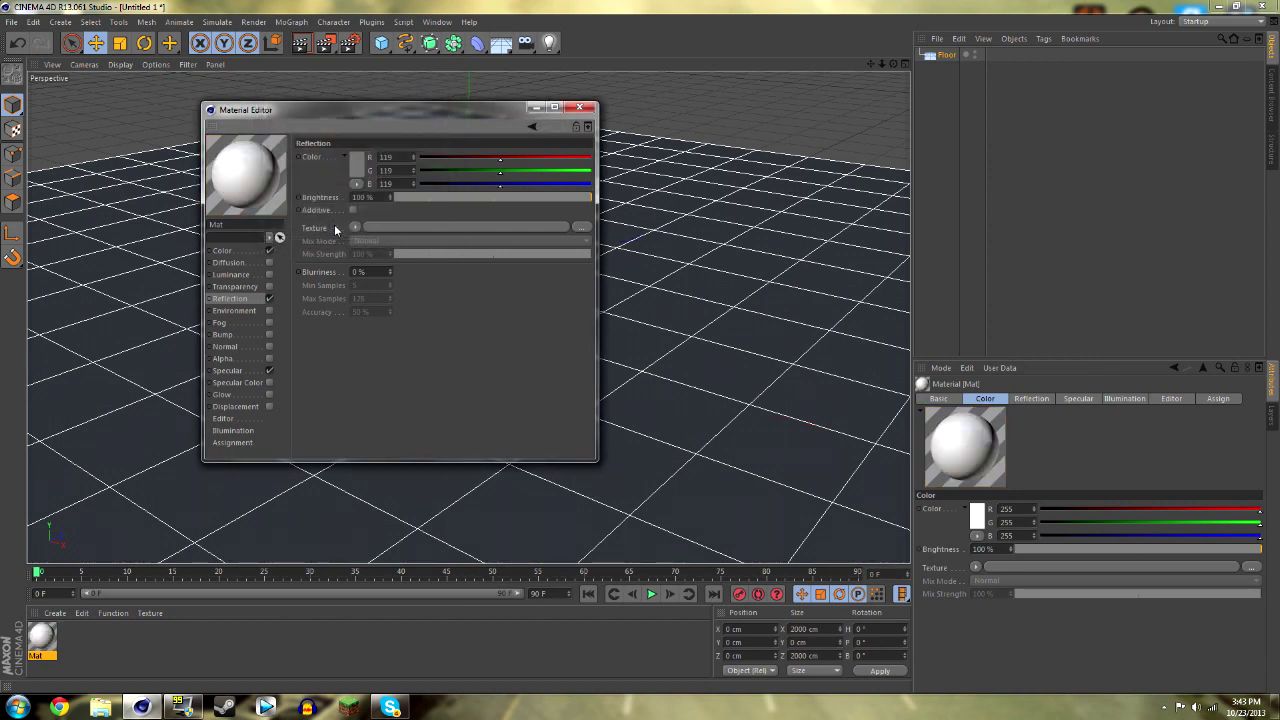
click(350, 172)
drag(272, 160, 272, 140)
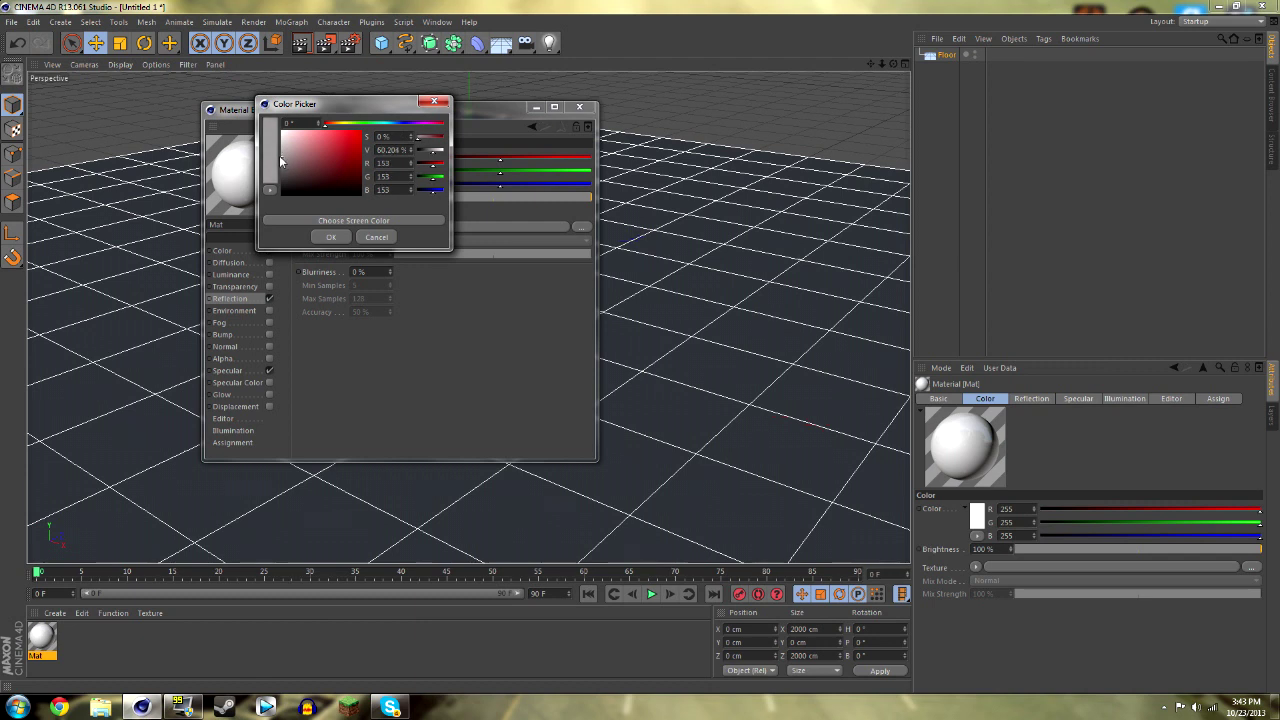
click(332, 234)
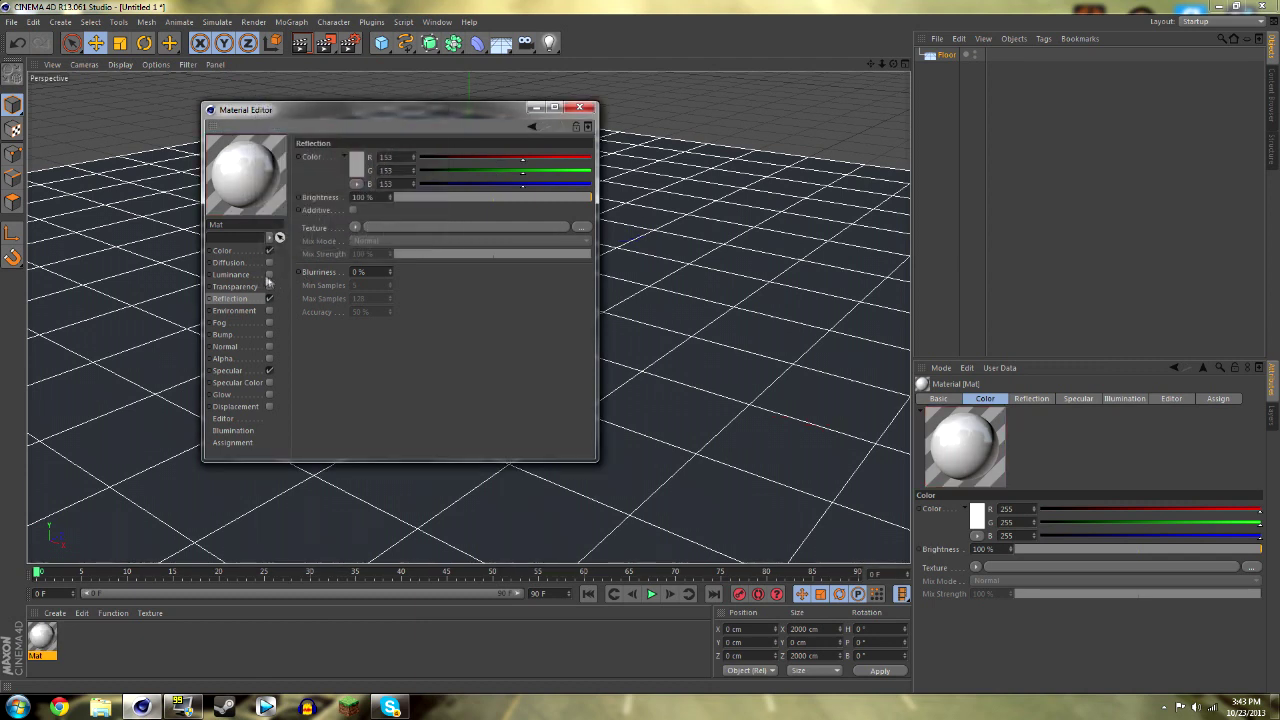
Set the material's reflection color to light gray, RGB 174, 174, 174.
click(356, 168)
click(307, 154)
drag(307, 154, 281, 145)
click(328, 228)
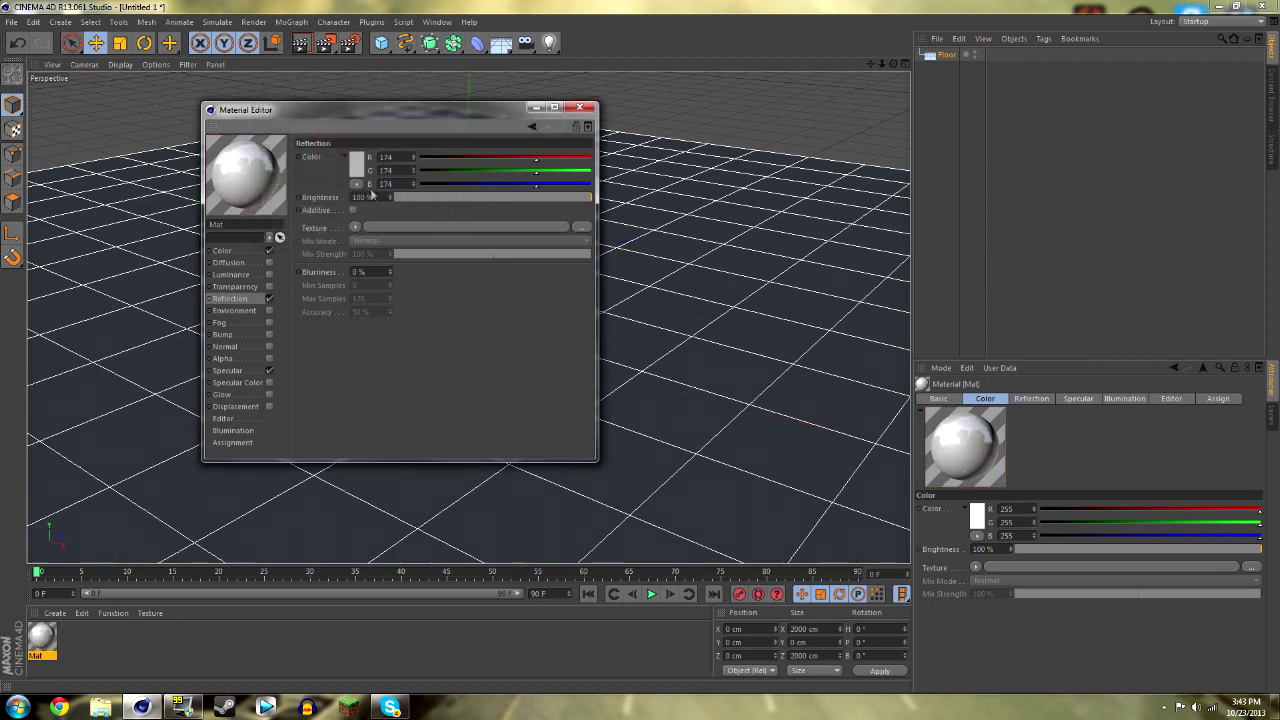
Load a Fresnel shader as the material's reflection texture and apply the material to the floor.
click(355, 228)
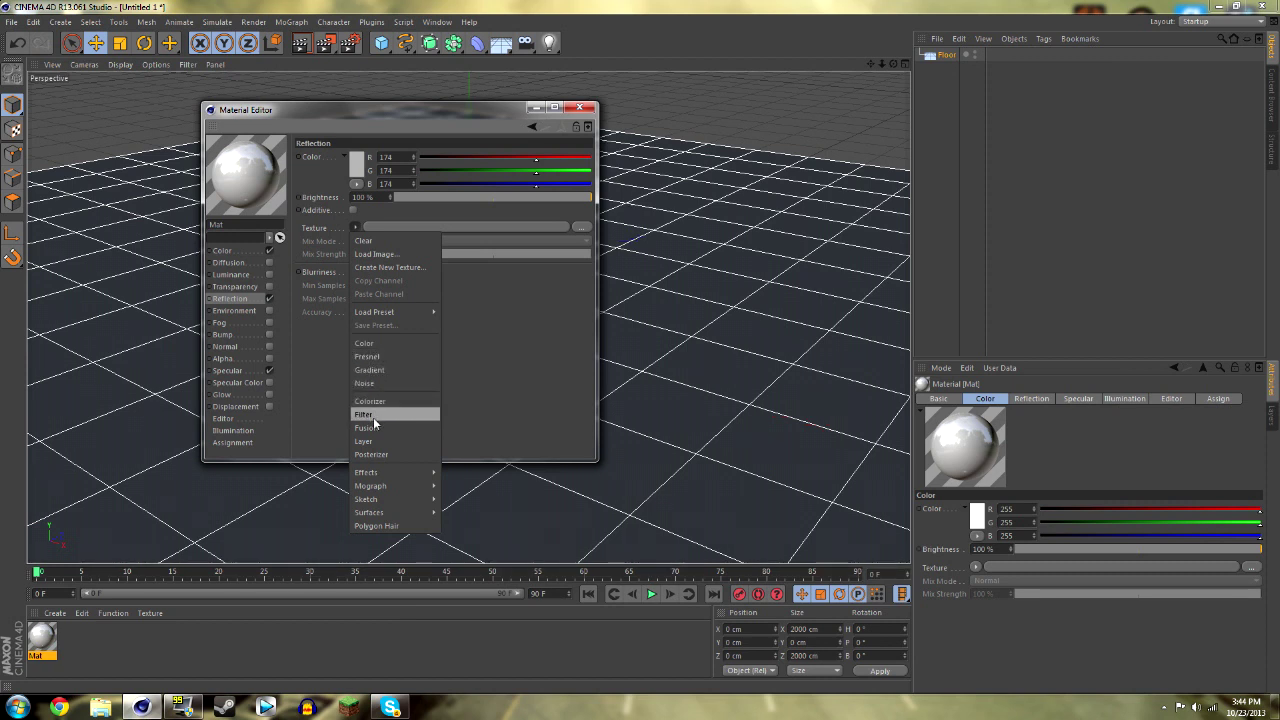
click(380, 360)
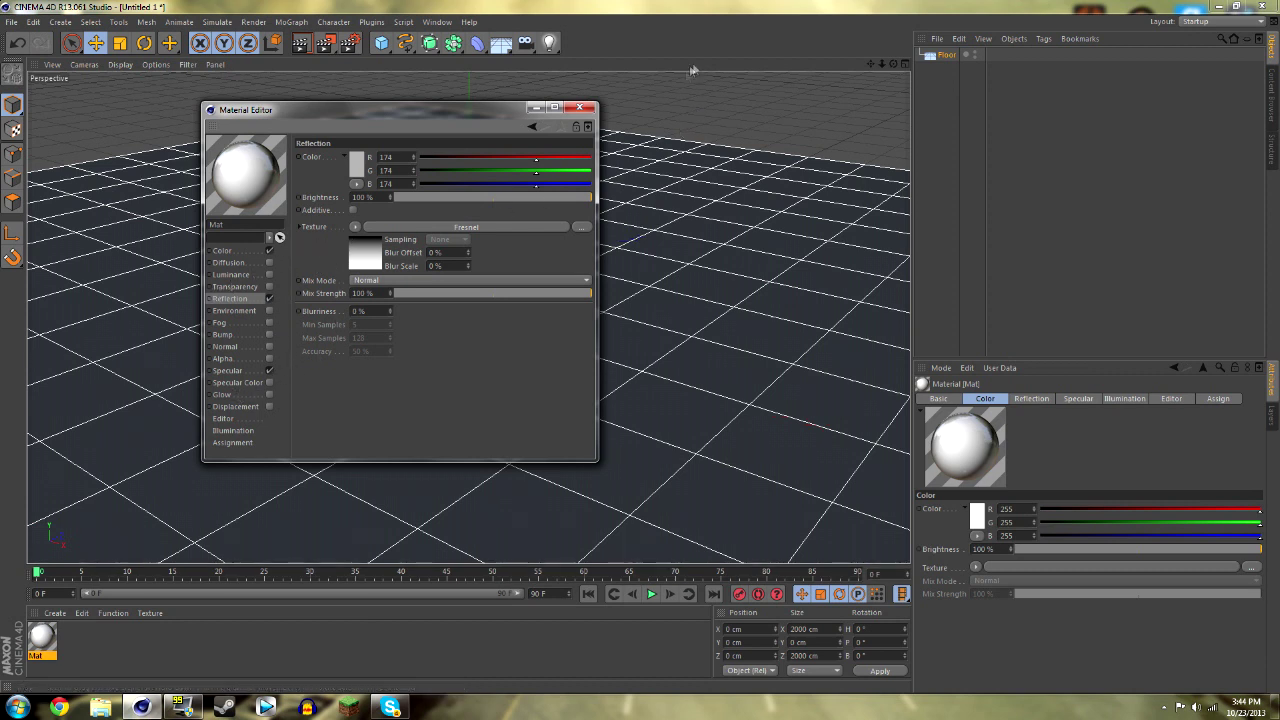
click(580, 109)
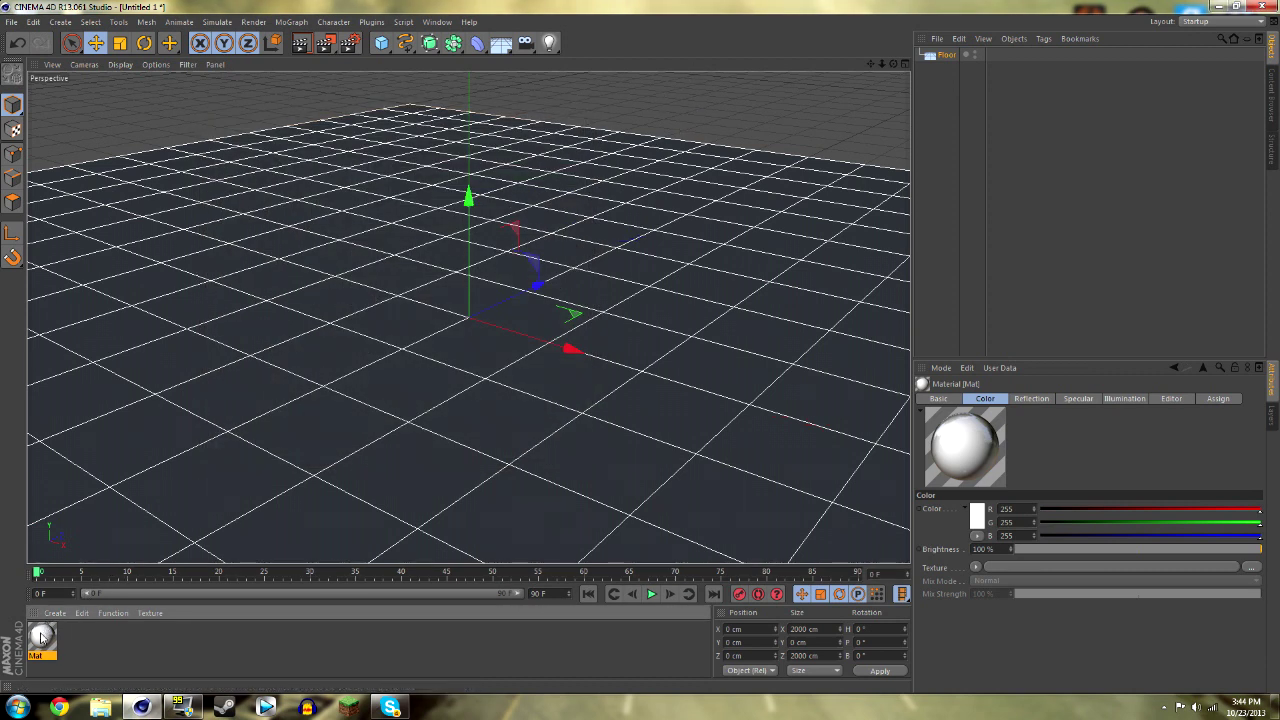
drag(290, 334, 290, 334)
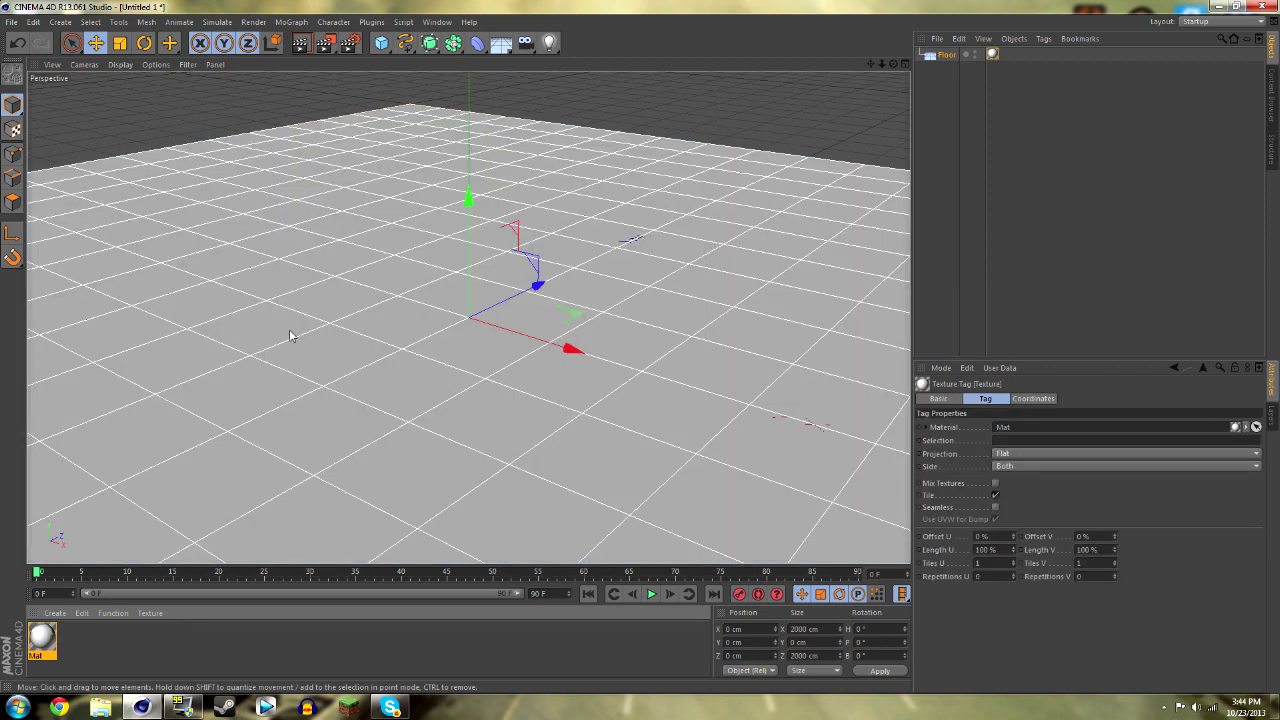
key(ctrl+z)
key(ctrl+z)
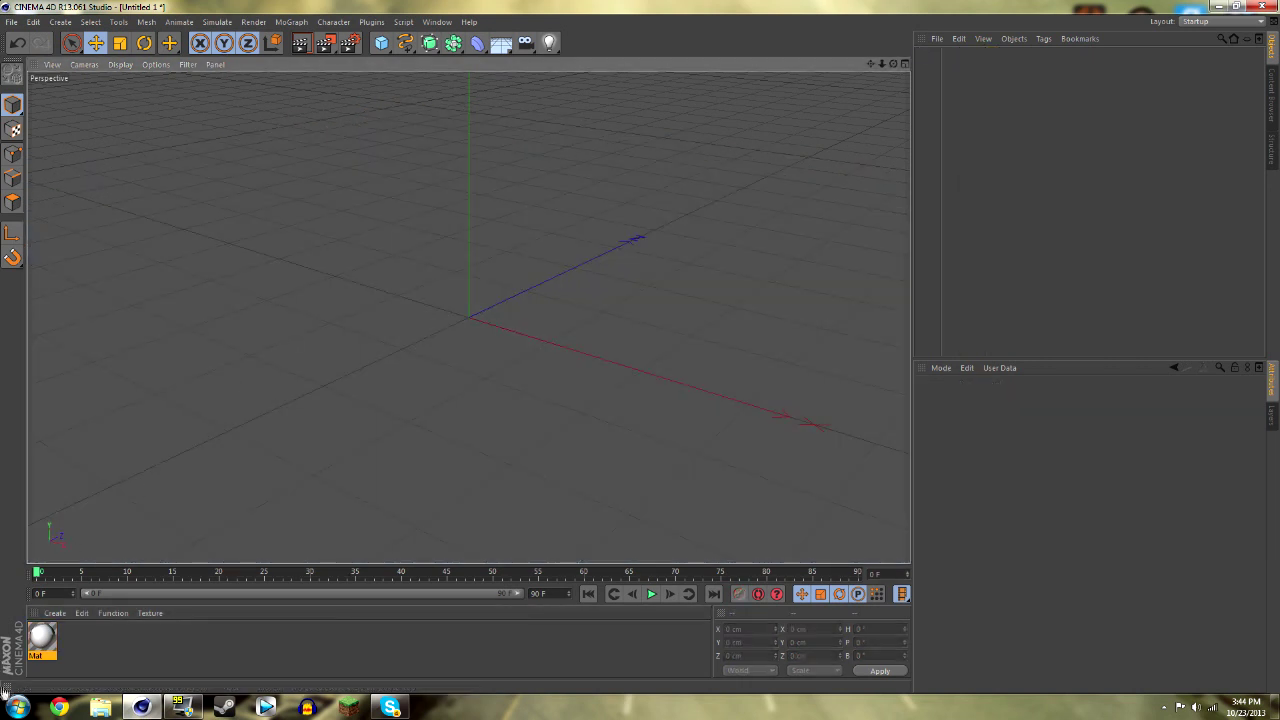
drag(42, 648, 758, 214)
key(ctrl+z)
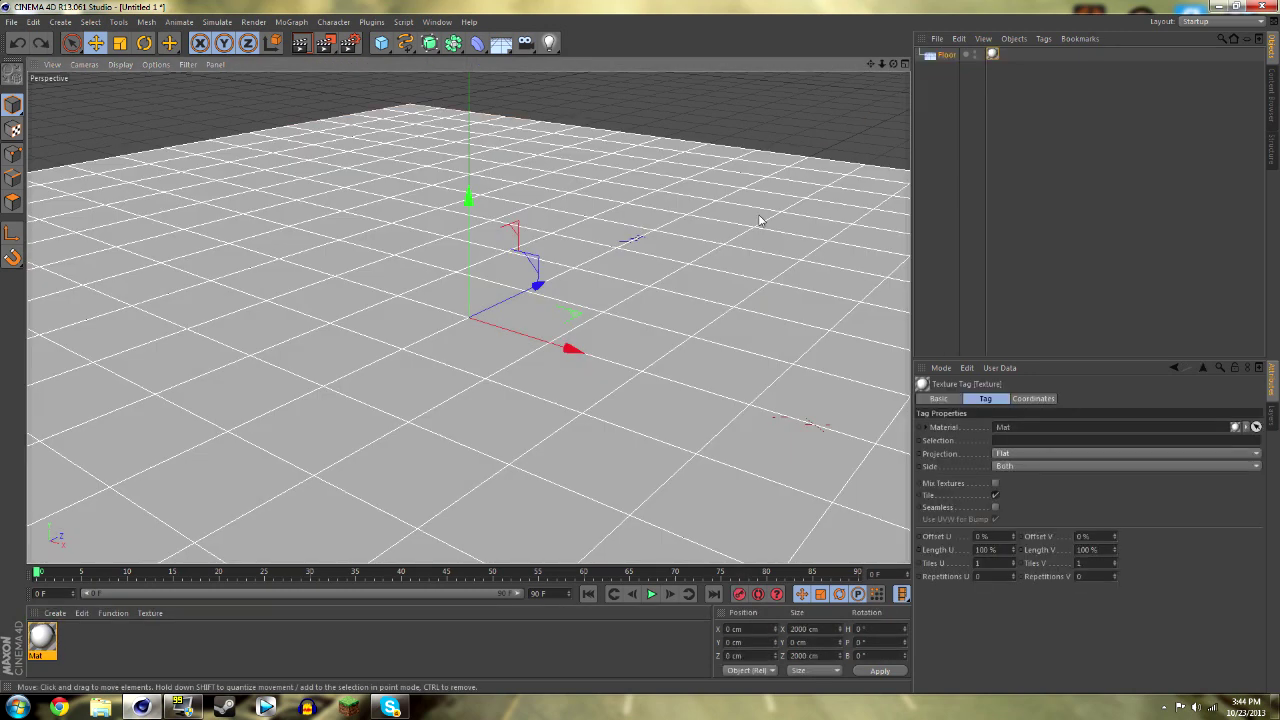
click(982, 130)
click(997, 56)
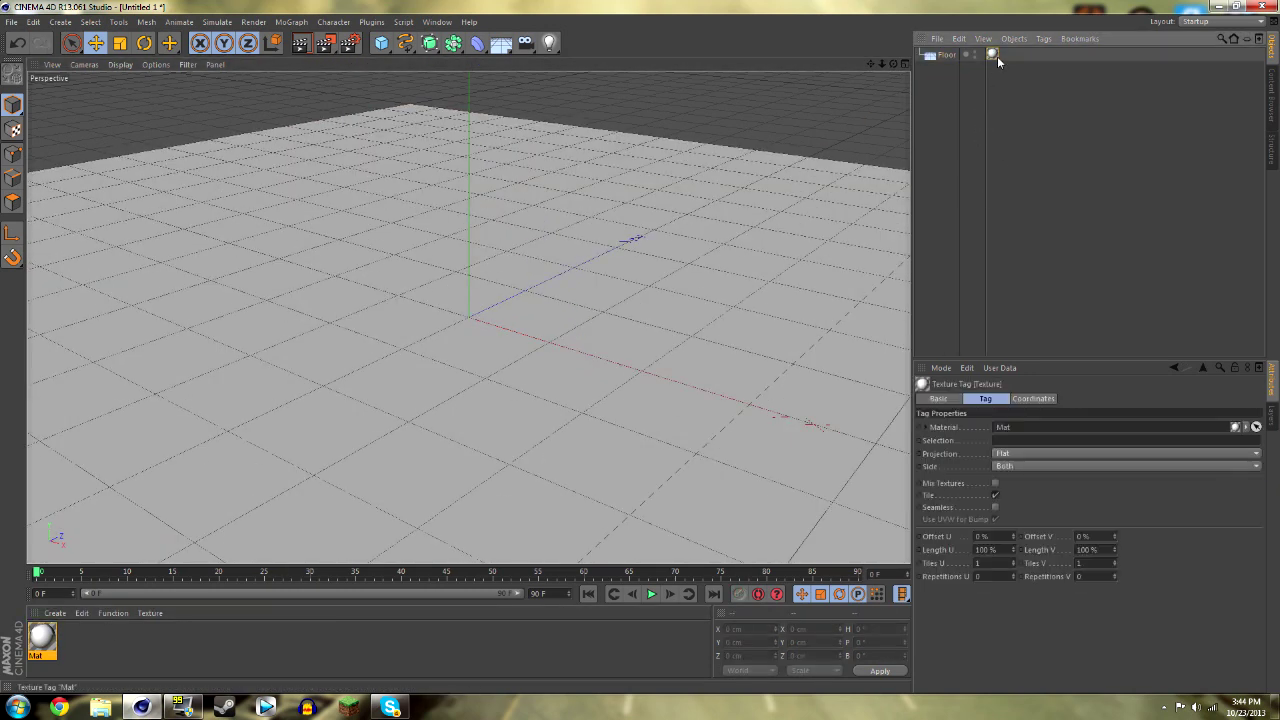
key(Delete)
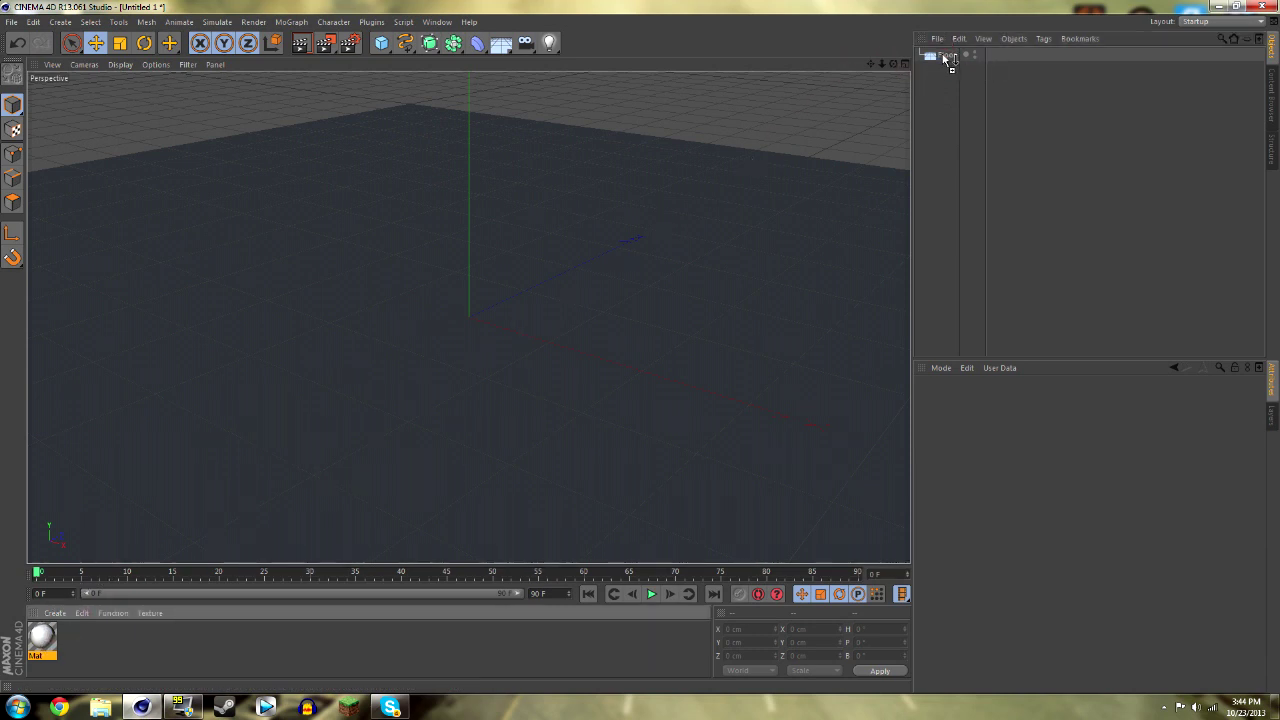
key(ctrl+z)
Render the active view to check the floor's material, and return to the editor view.
click(304, 46)
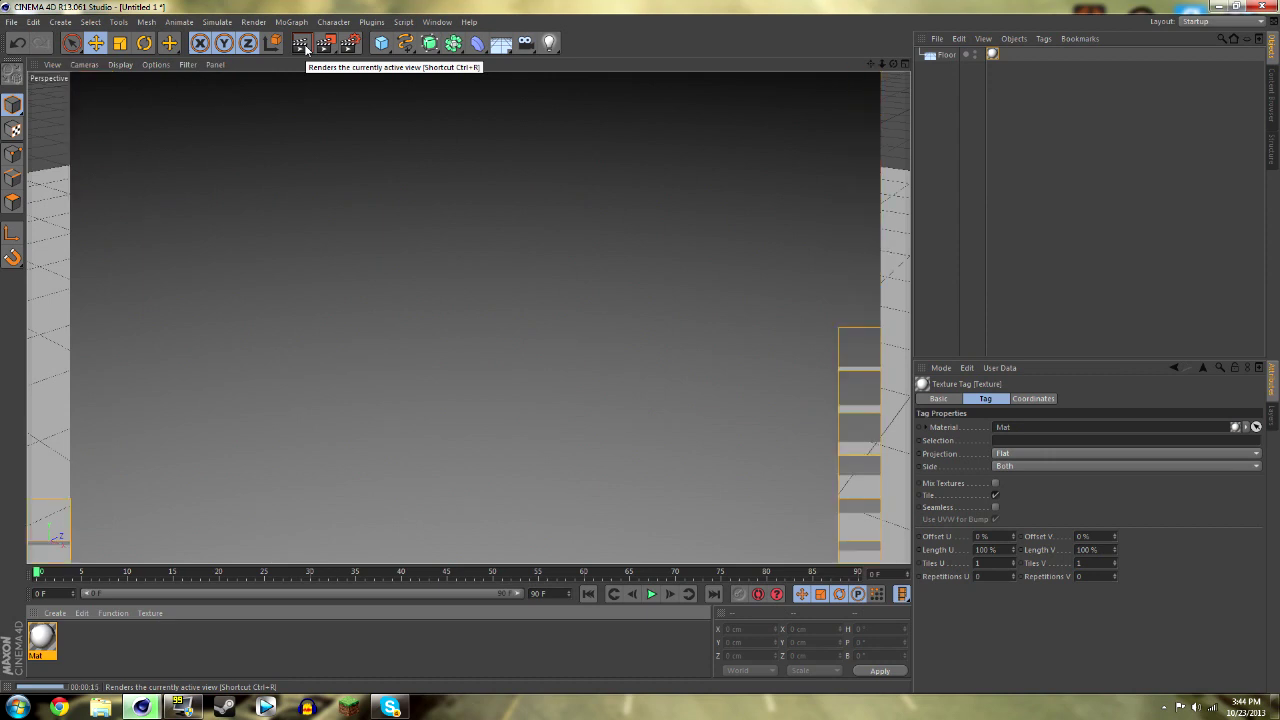
click(598, 103)
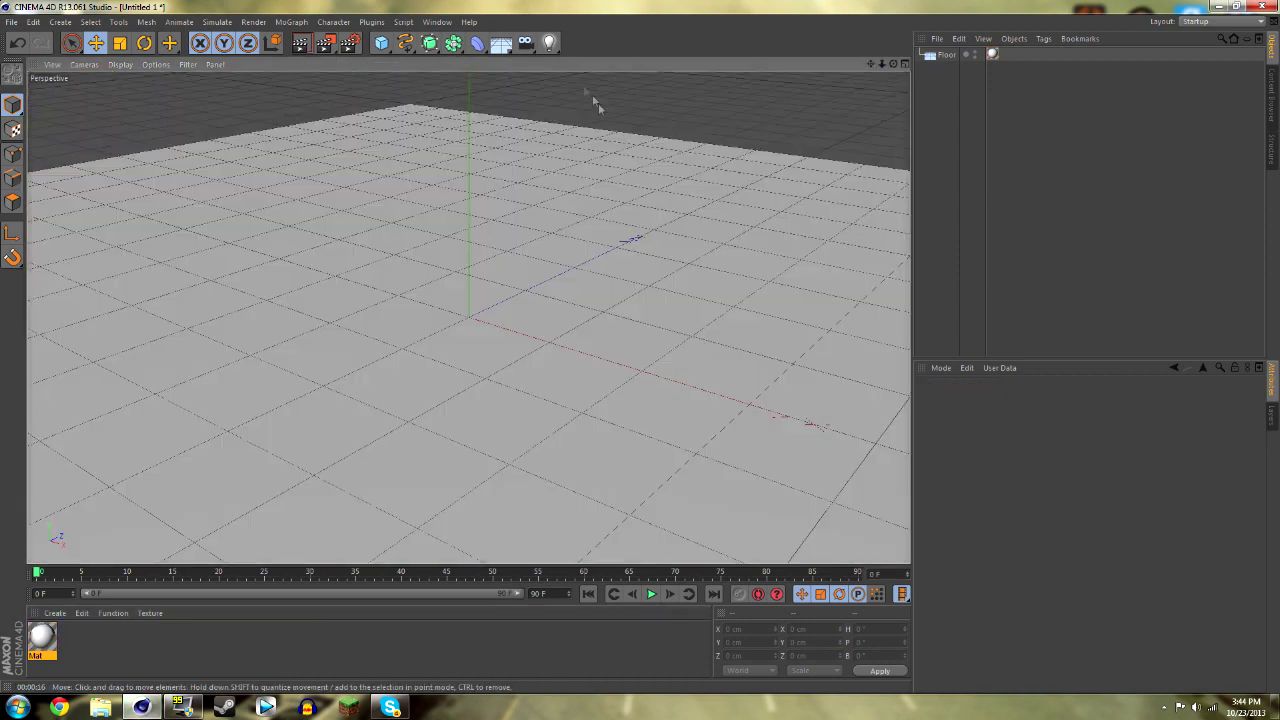
Add an omni light and raise it straight up above the floor to a height of about 840 cm.
click(551, 46)
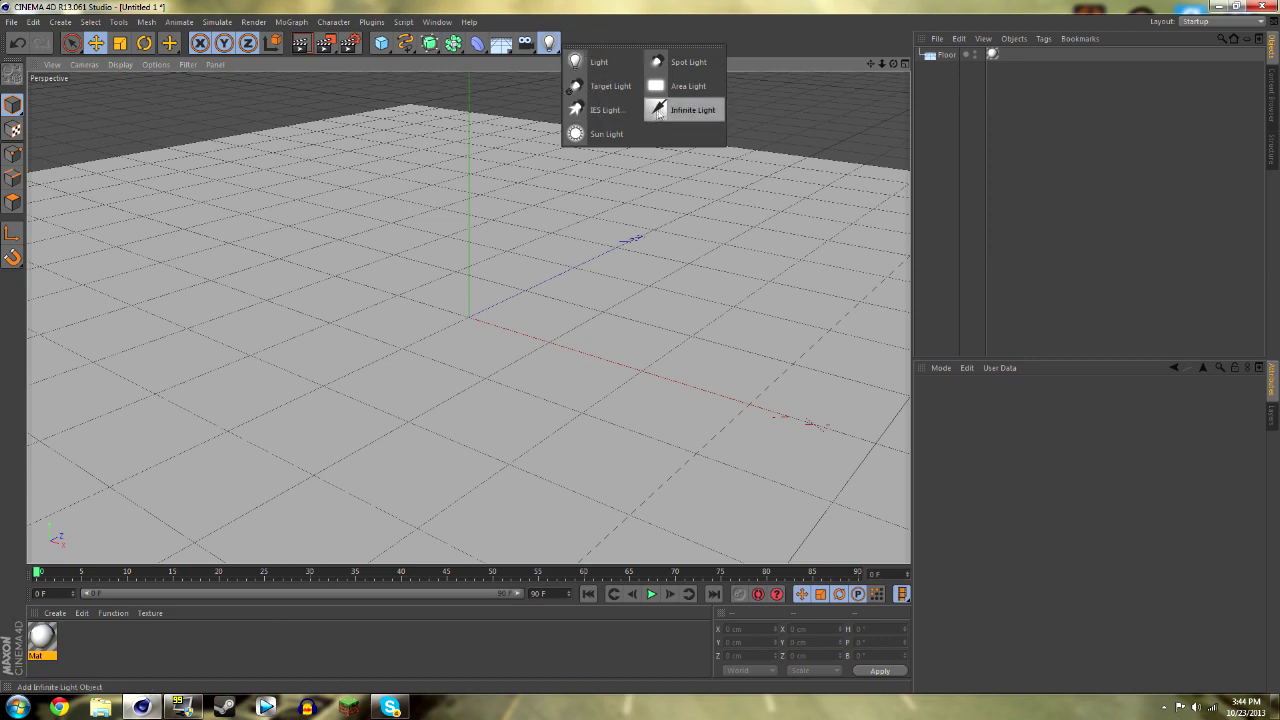
click(598, 64)
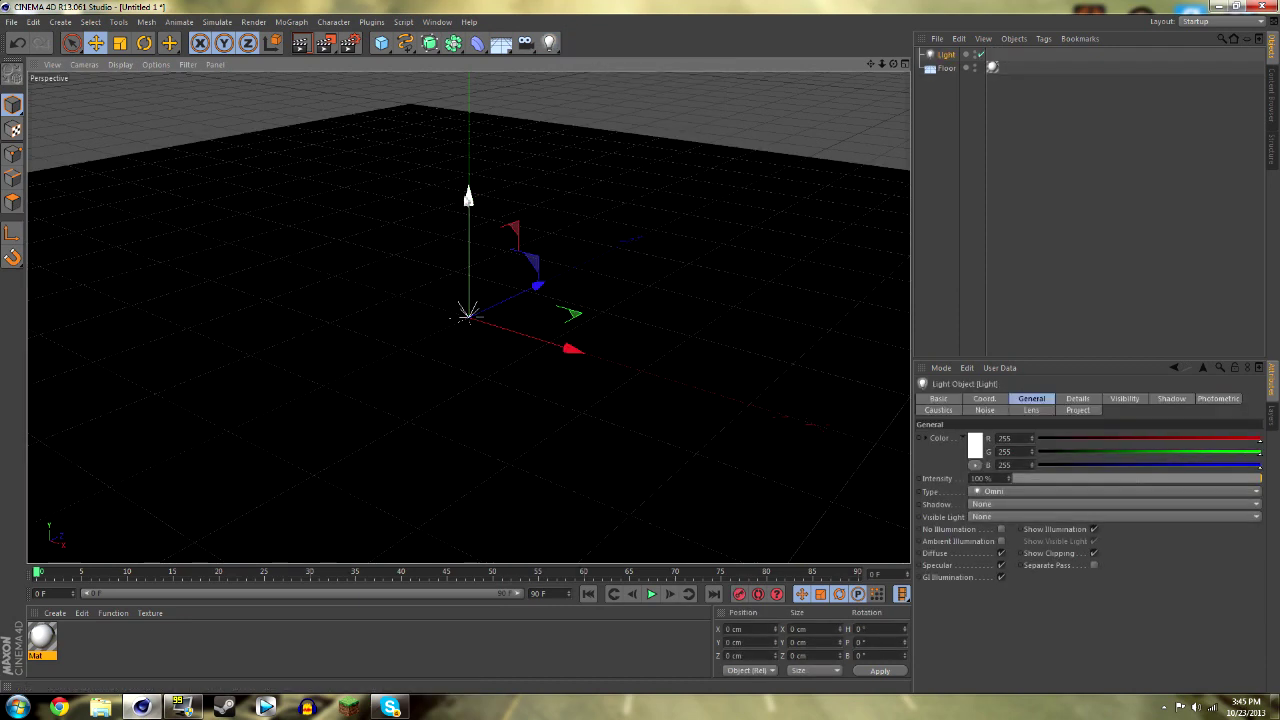
drag(468, 197, 469, 80)
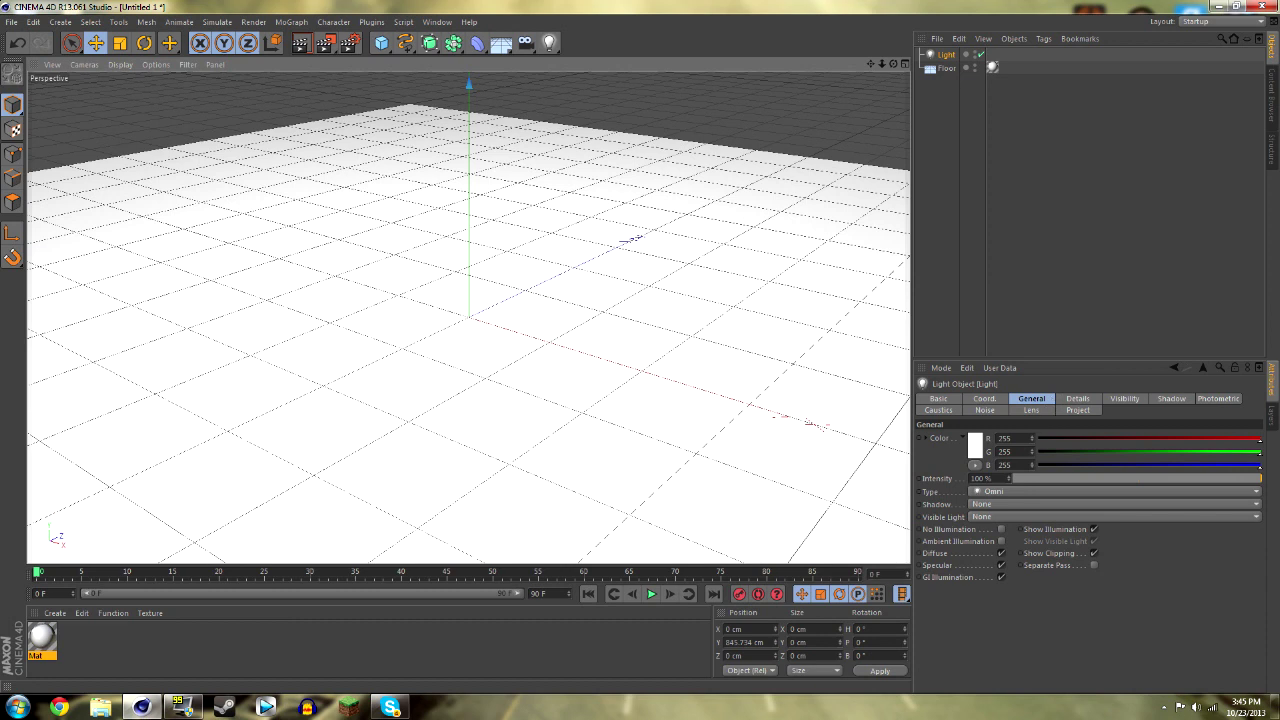
Set the light's shadow to Shadow Maps (Soft) and keep its visible light at None.
click(985, 505)
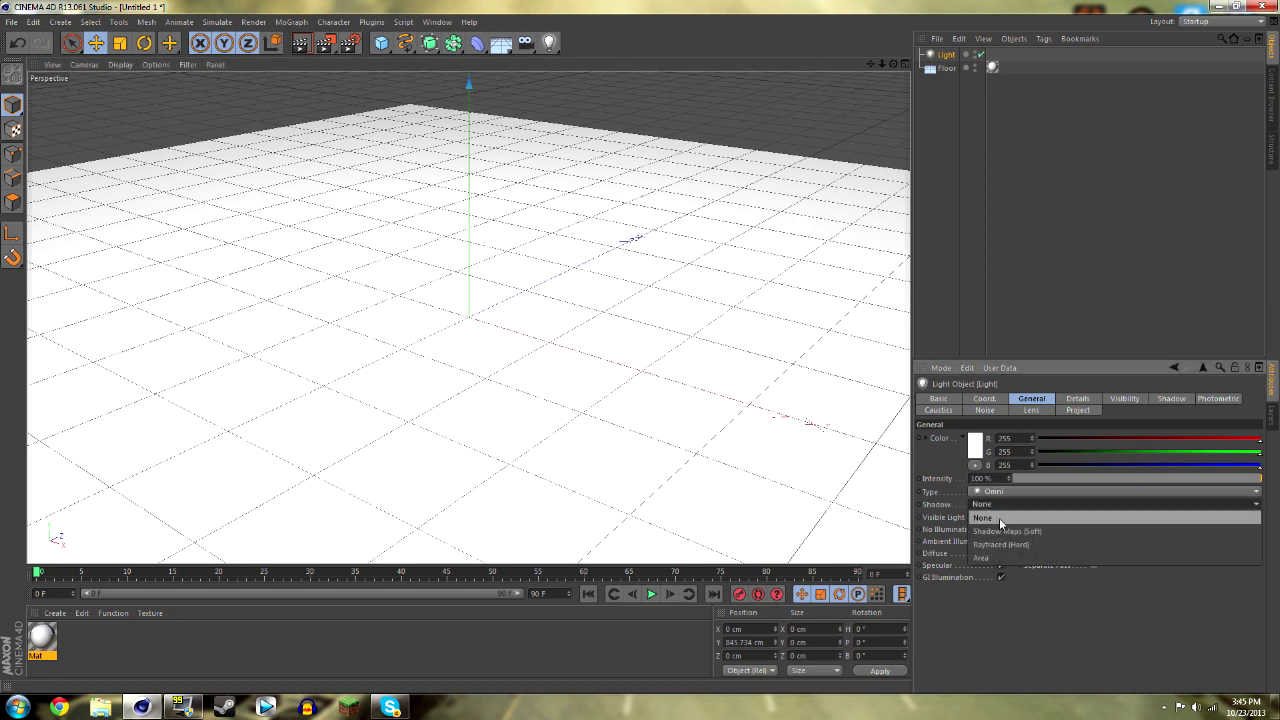
click(1010, 531)
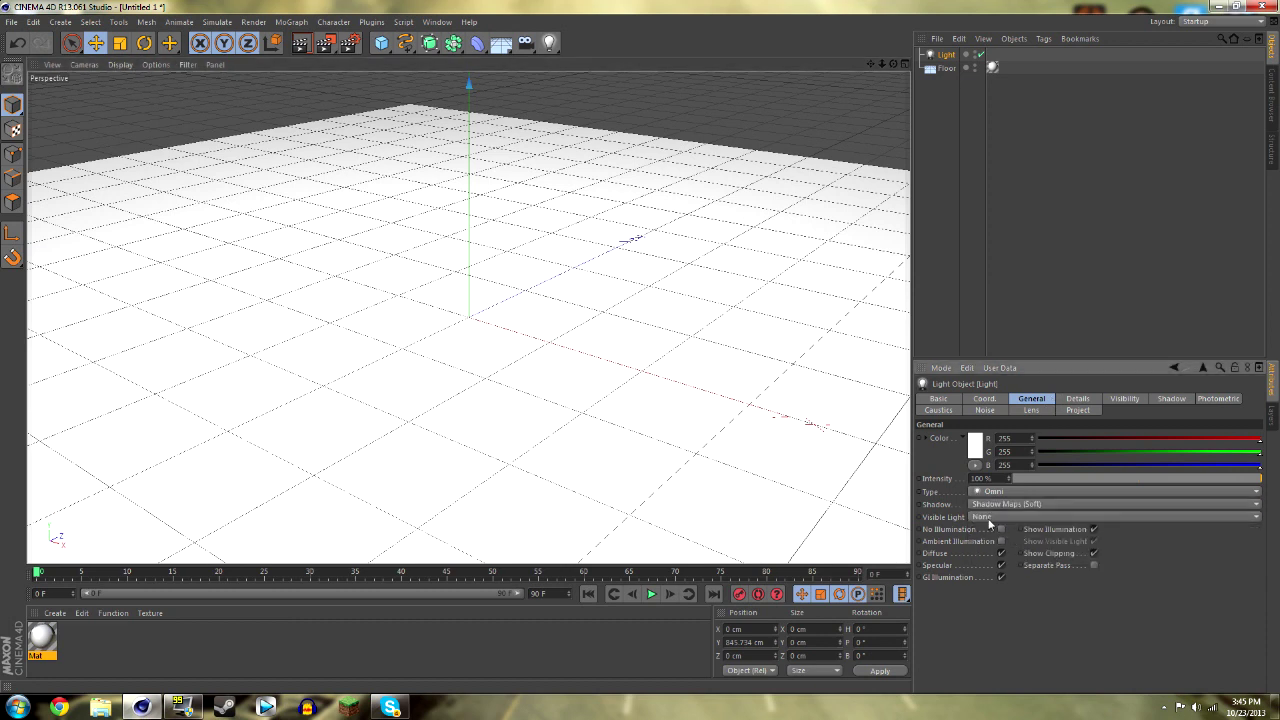
click(987, 517)
click(998, 528)
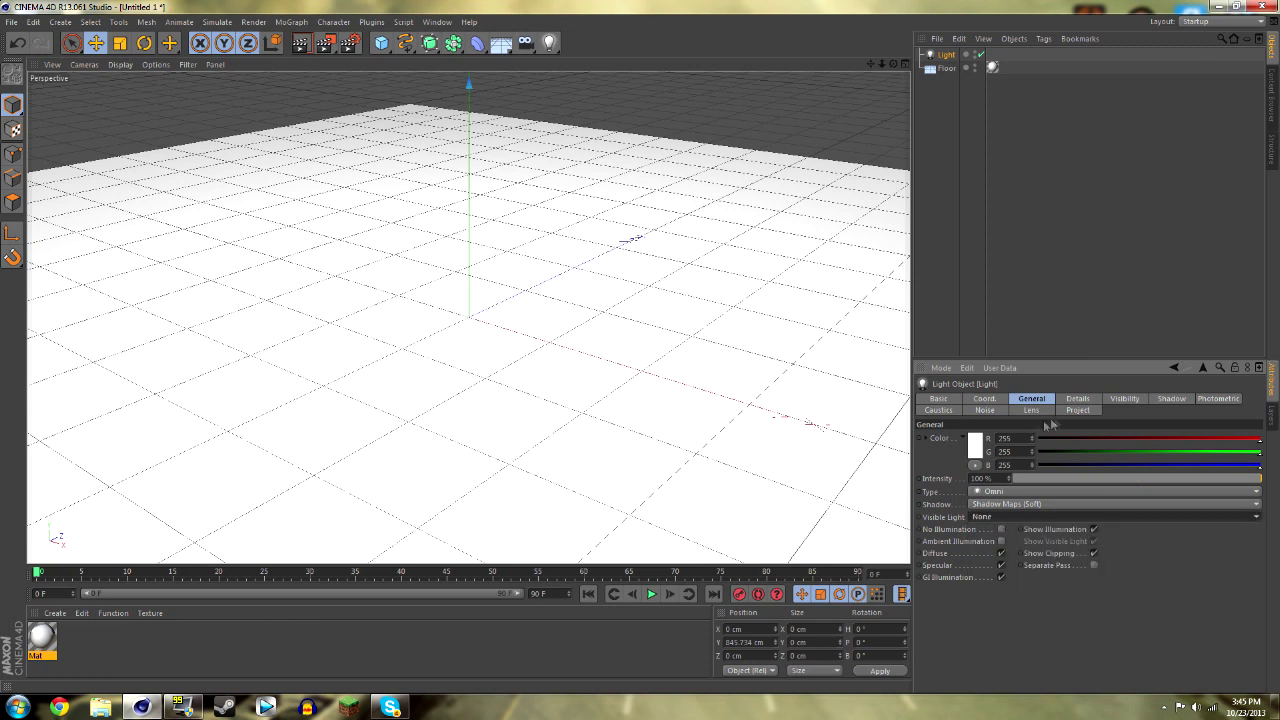
Try red and dark red shades as the light's color.
click(975, 446)
drag(970, 452, 1017, 396)
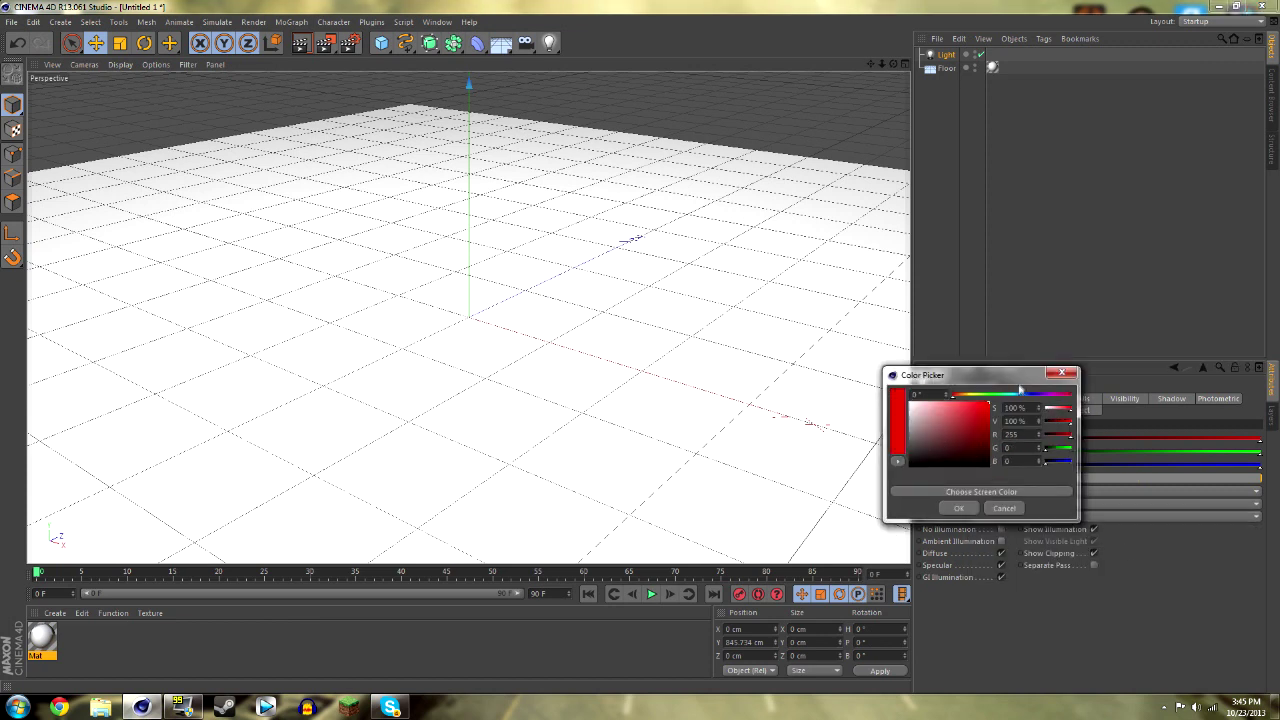
click(957, 508)
click(971, 442)
click(971, 436)
click(956, 506)
click(977, 446)
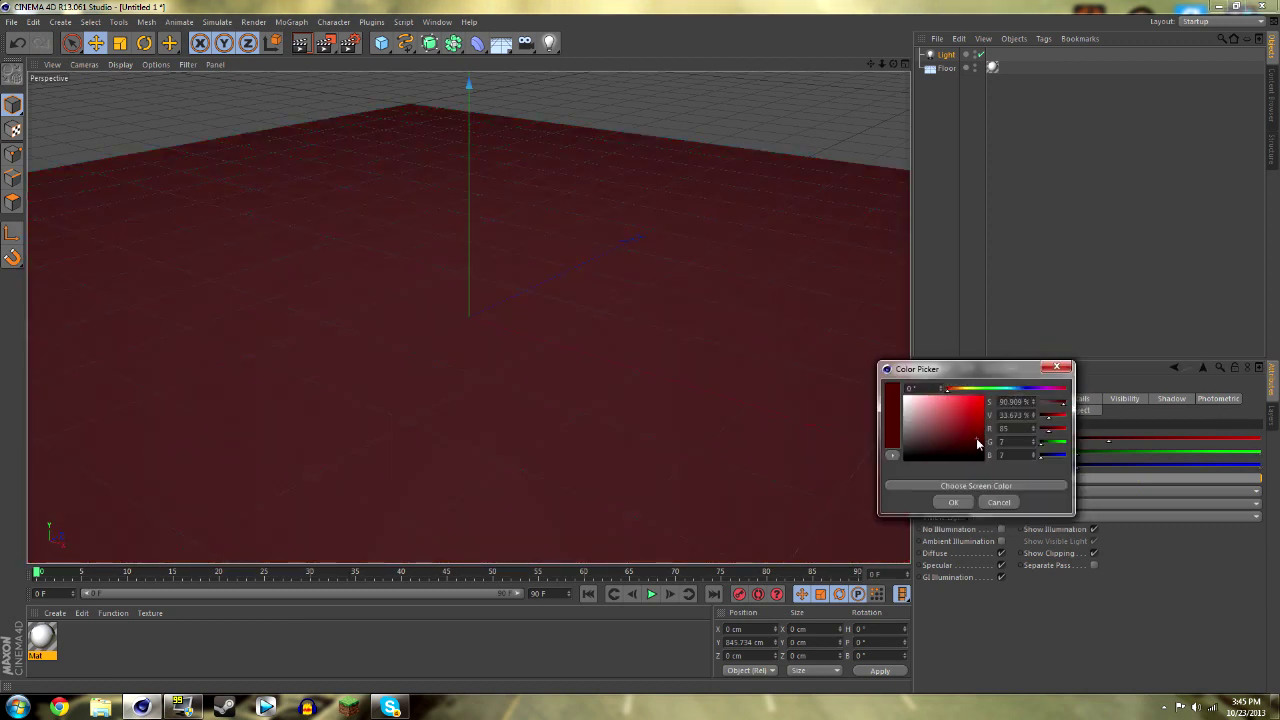
click(952, 502)
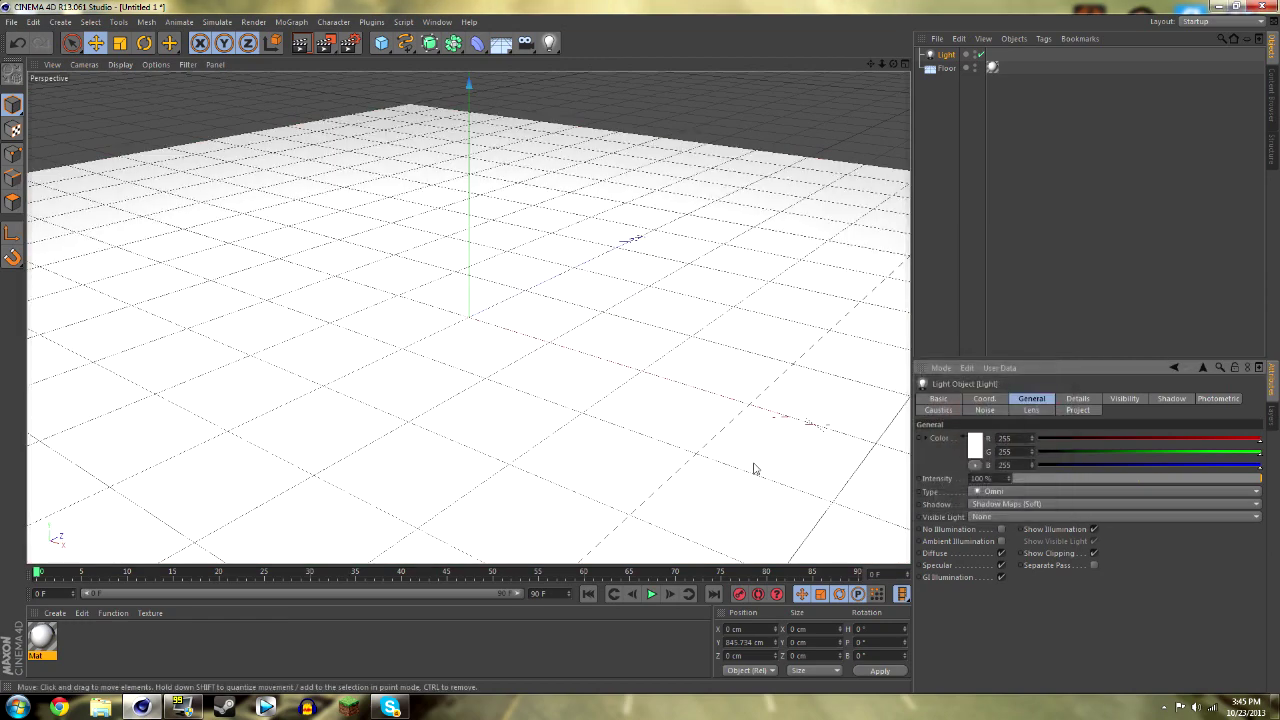
Add a Sky object to the scene.
drag(893, 63, 845, 68)
click(511, 42)
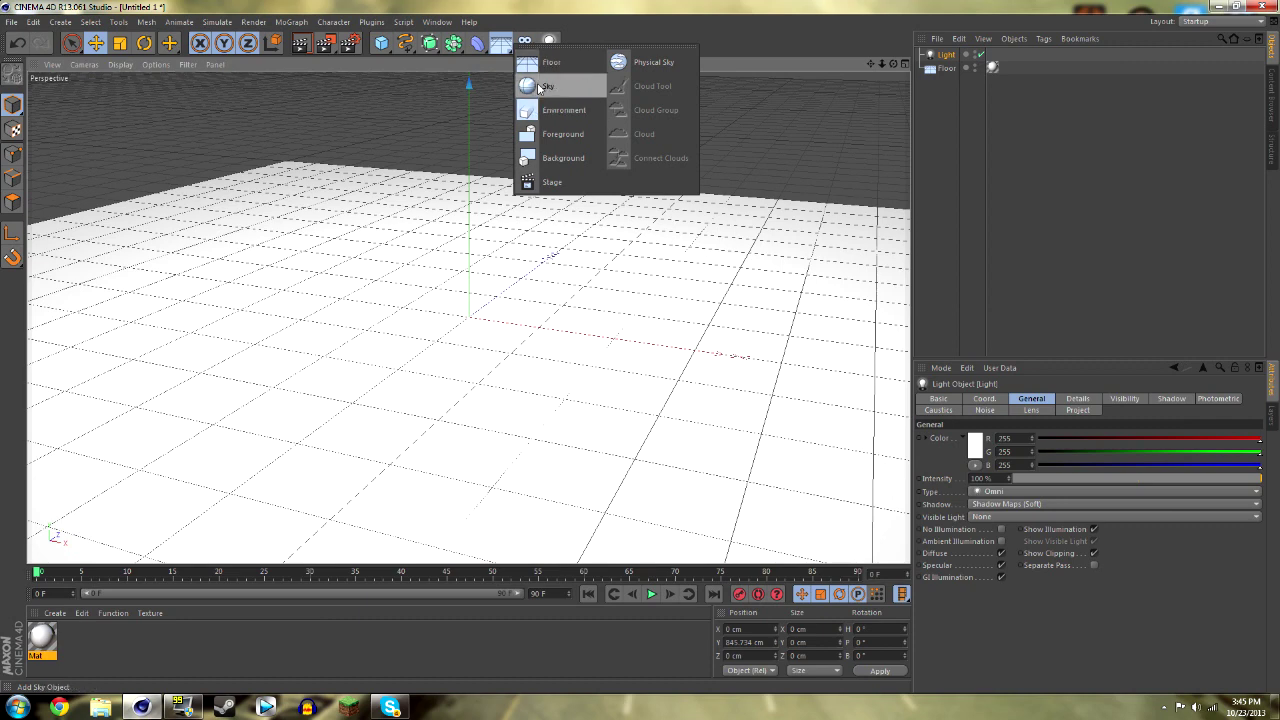
click(539, 88)
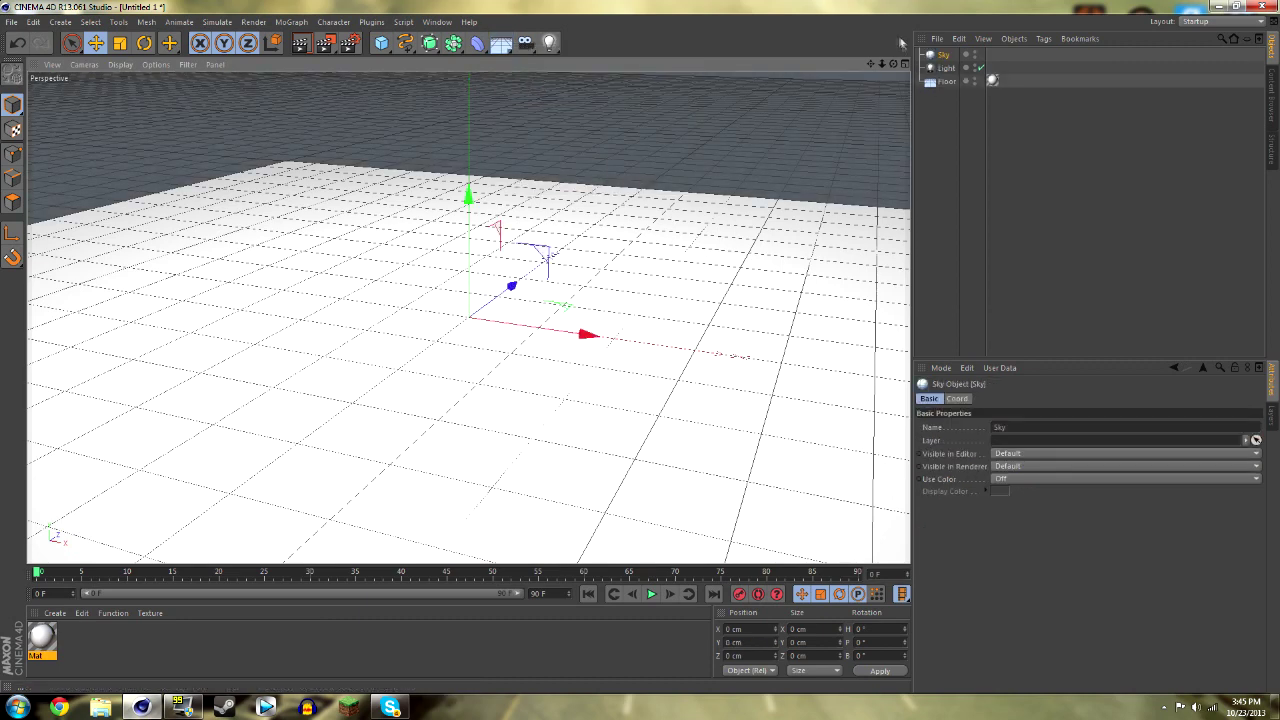
Create a second material and set its color to light gray, RGB 213, 213, 213.
mouse_move(893, 65)
mouse_down()
mouse_move(893, 110)
mouse_move(893, 86)
mouse_up()
double_click(76, 644)
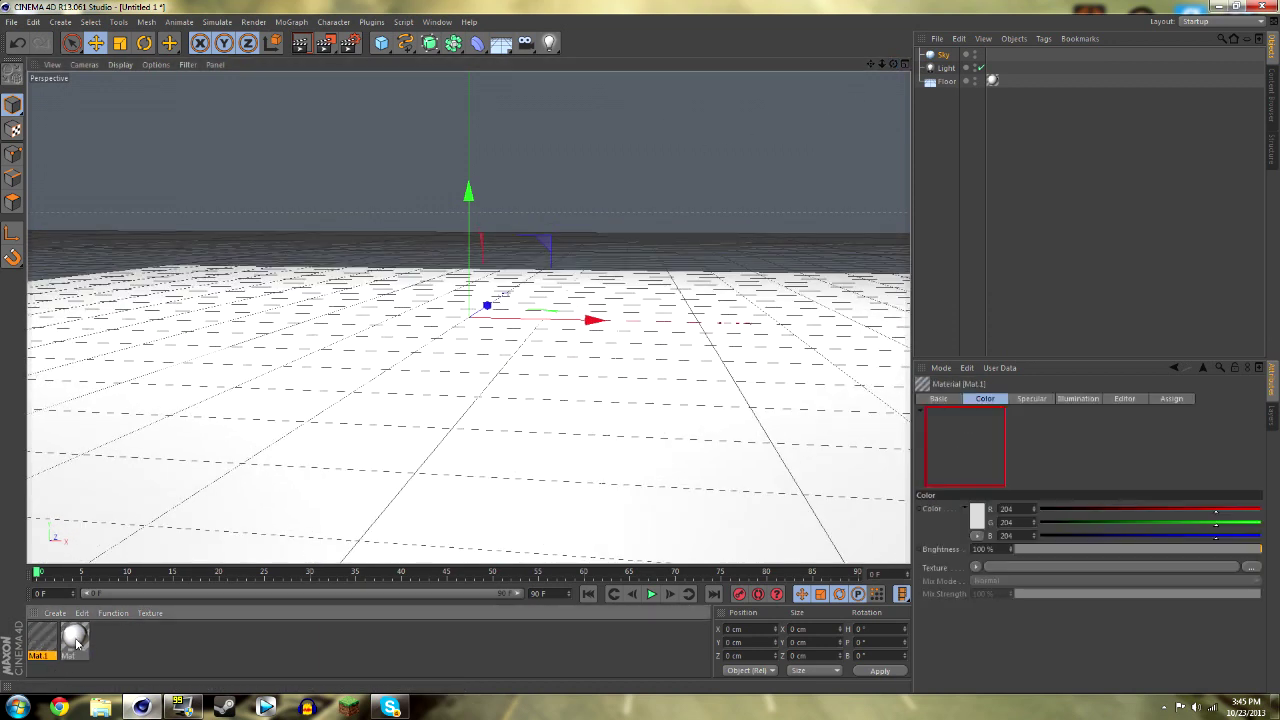
double_click(42, 640)
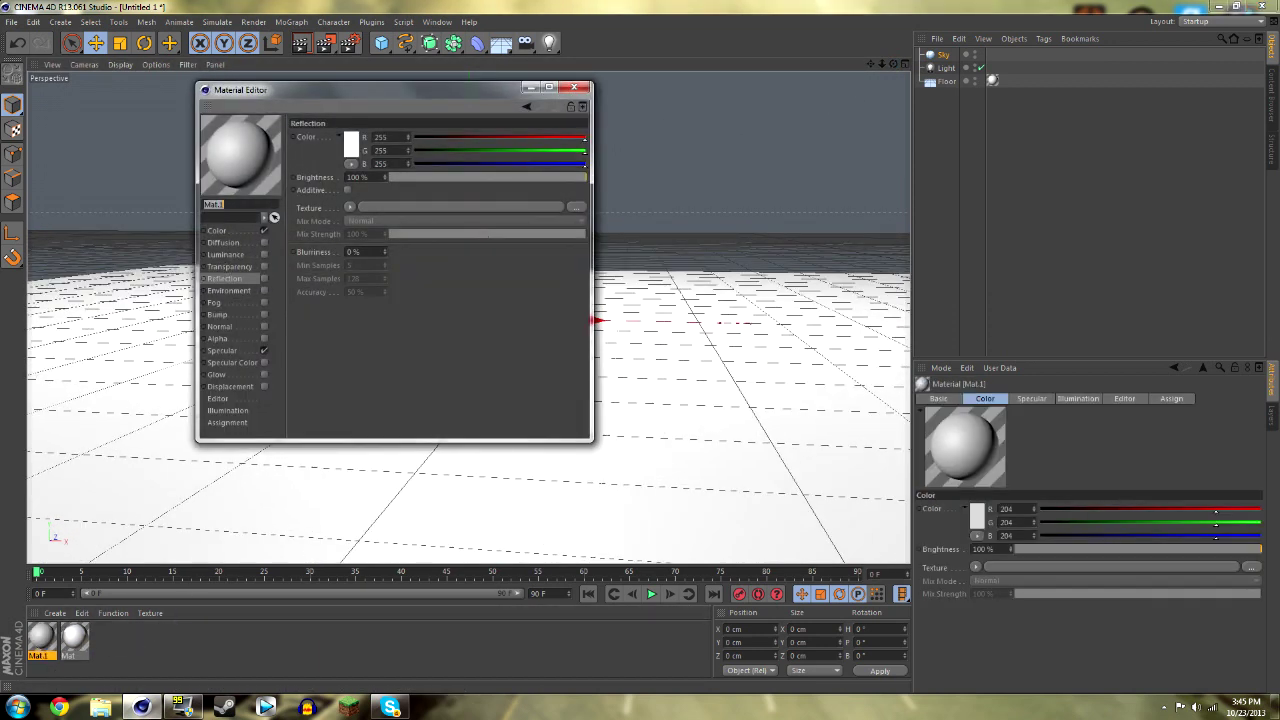
click(213, 232)
click(349, 148)
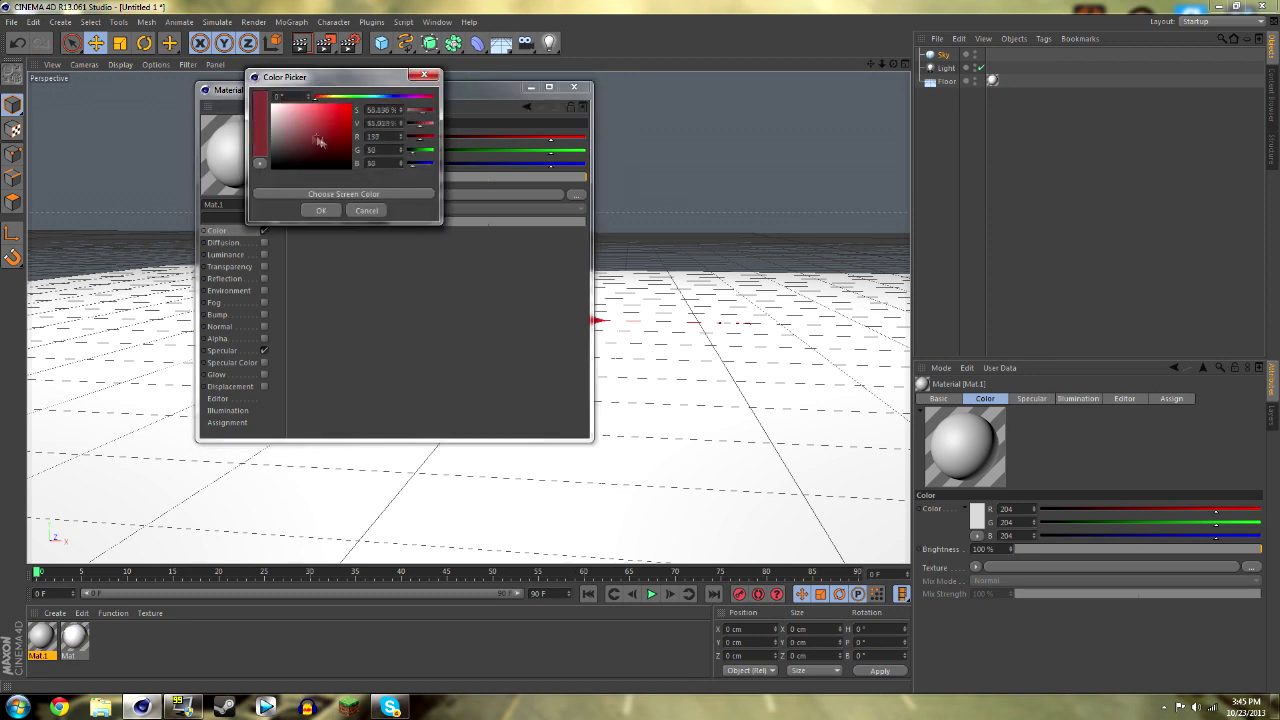
click(321, 211)
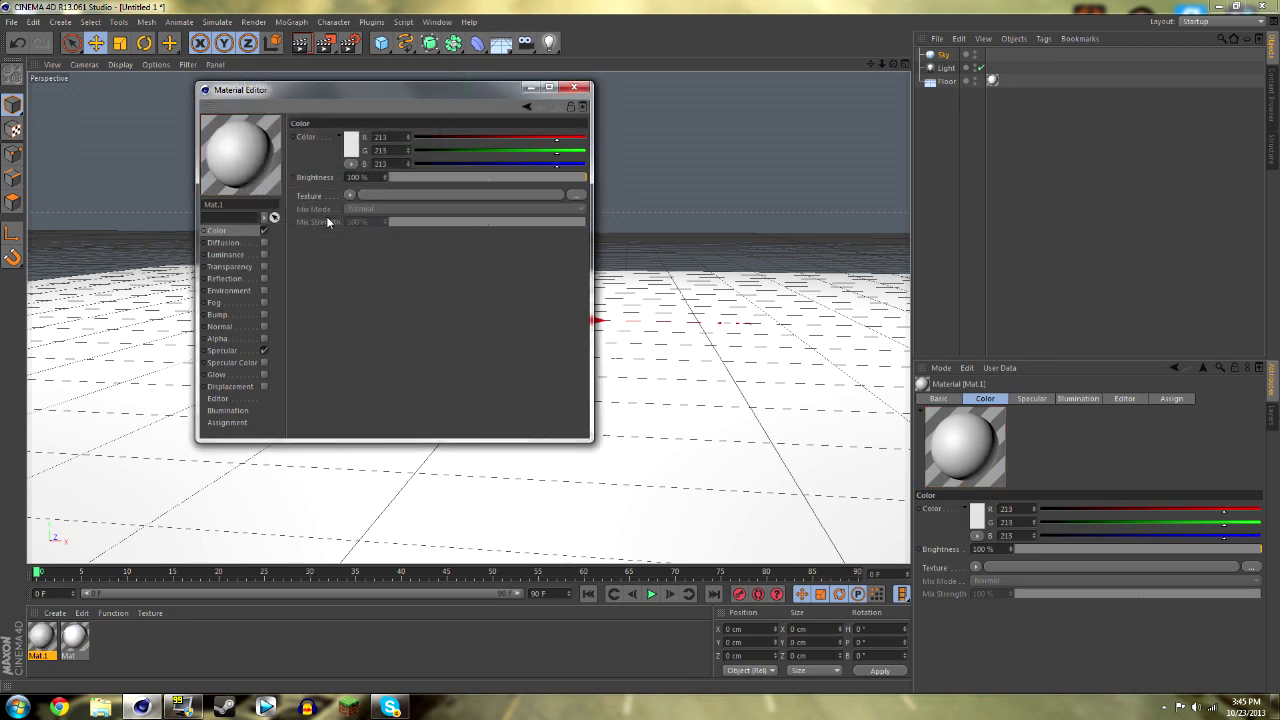
Leave the new material's Reflection channel disabled and apply the material to the Sky object.
click(225, 267)
click(230, 279)
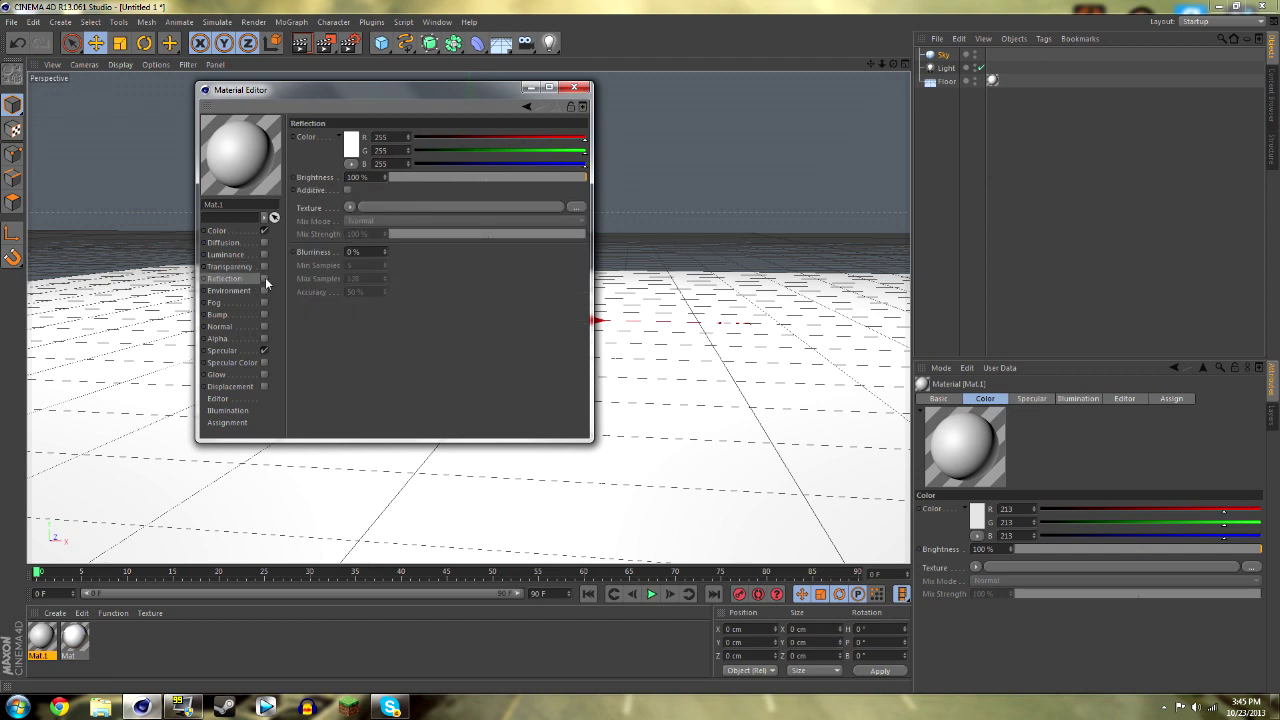
click(578, 89)
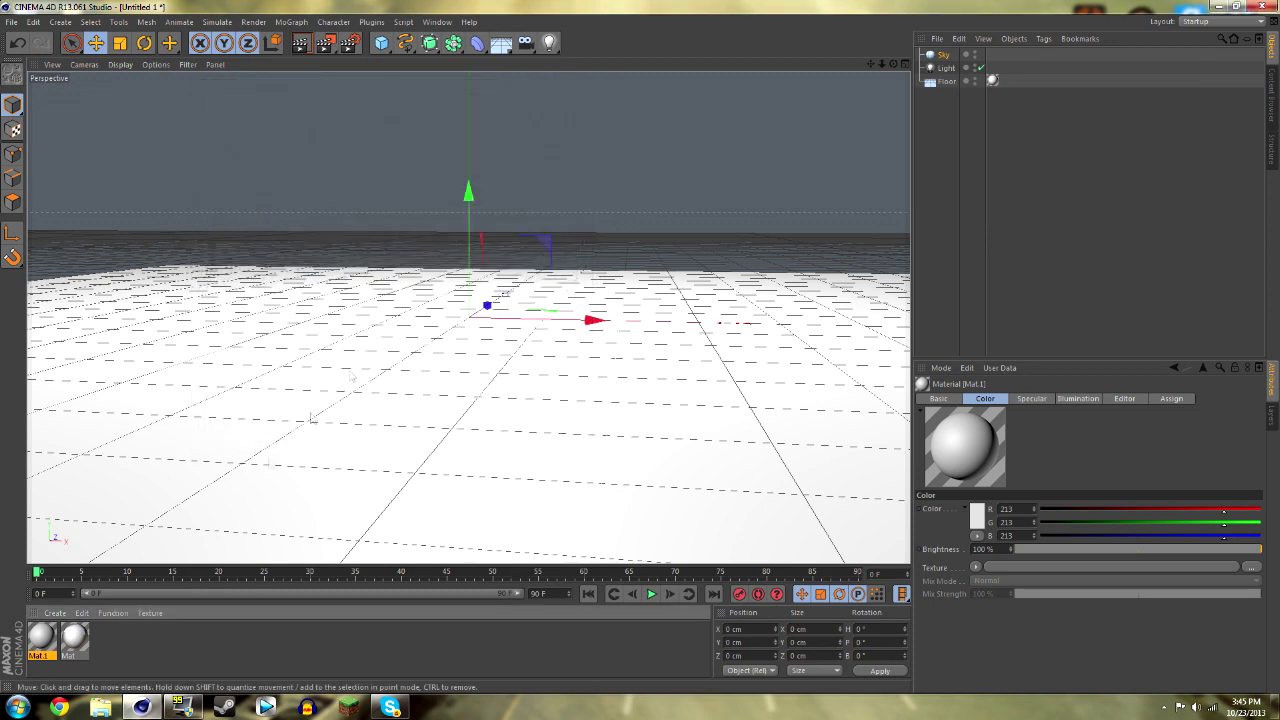
drag(46, 641, 946, 56)
Start a test render of the active view to check the sky against the floor, and stop it.
click(303, 44)
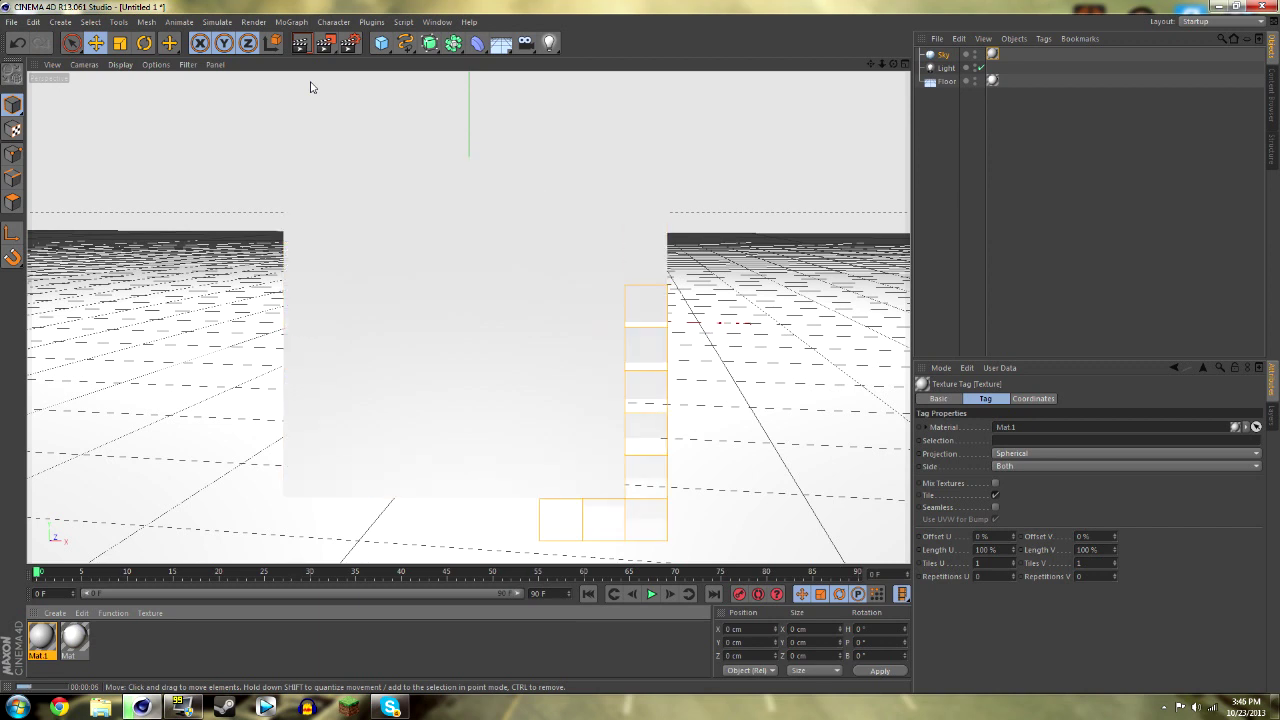
click(311, 87)
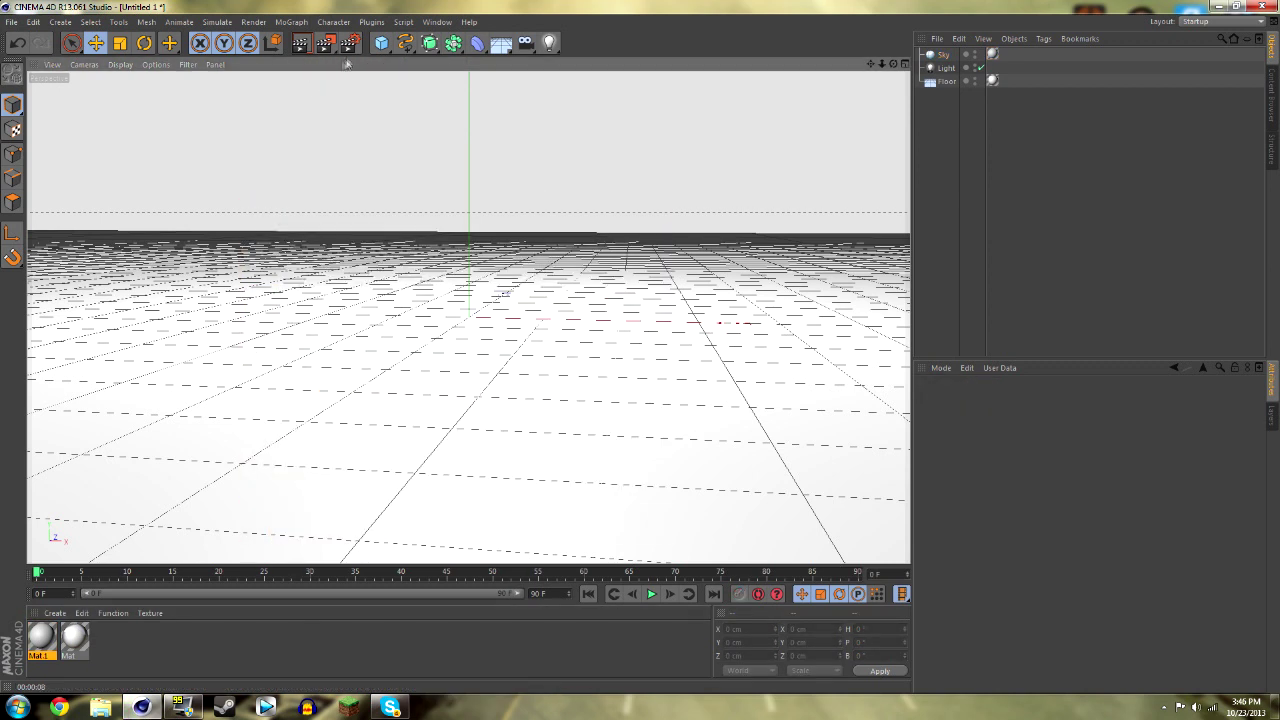
Set Anti-Aliasing to None in the render settings.
click(348, 43)
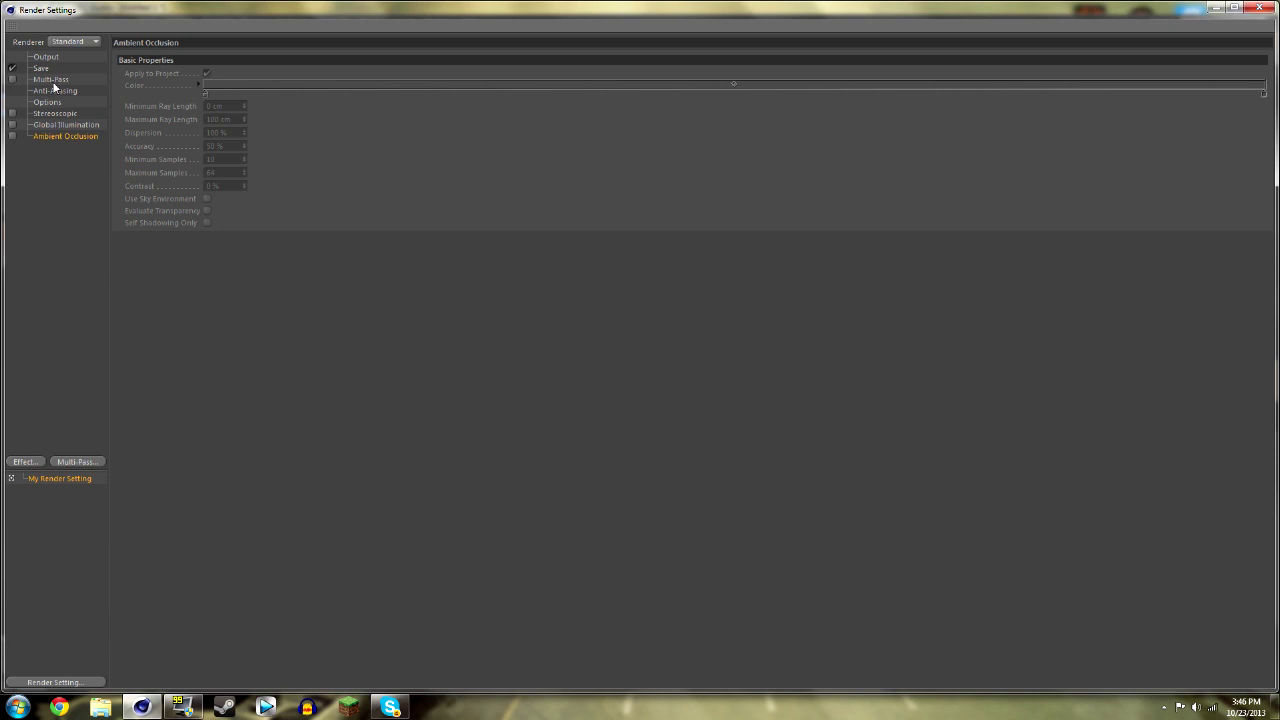
click(55, 90)
click(237, 57)
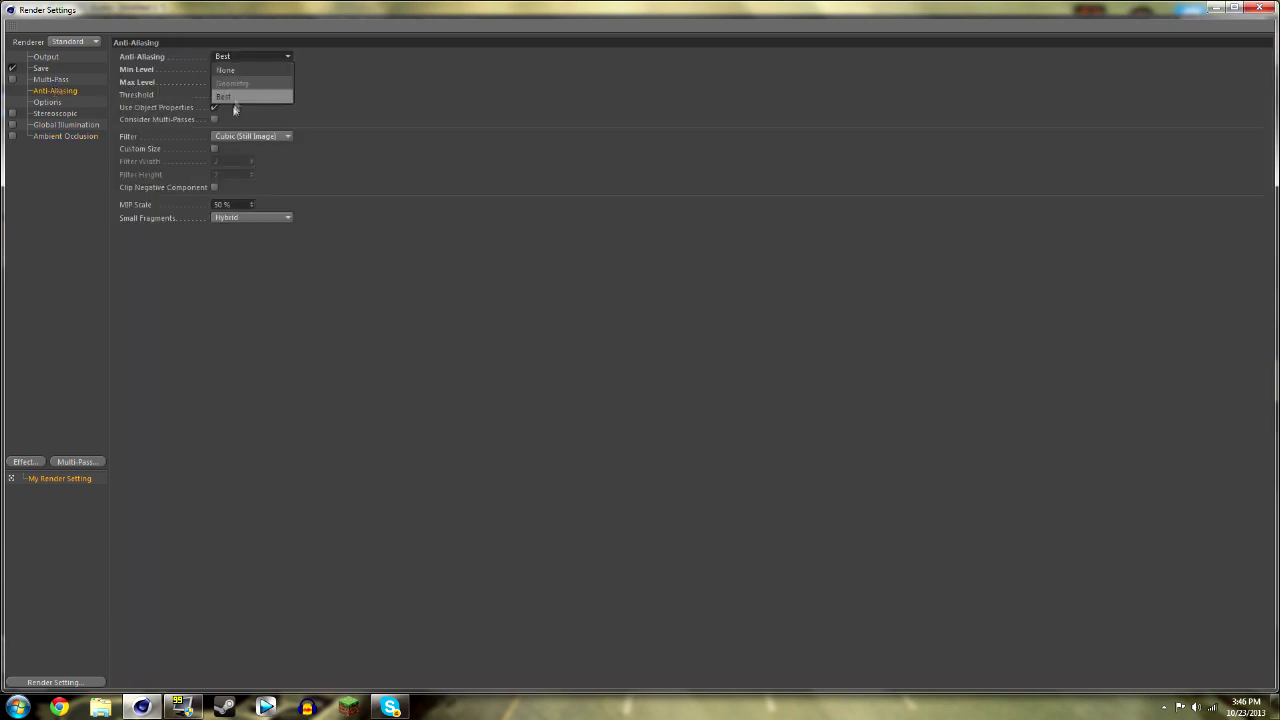
click(226, 80)
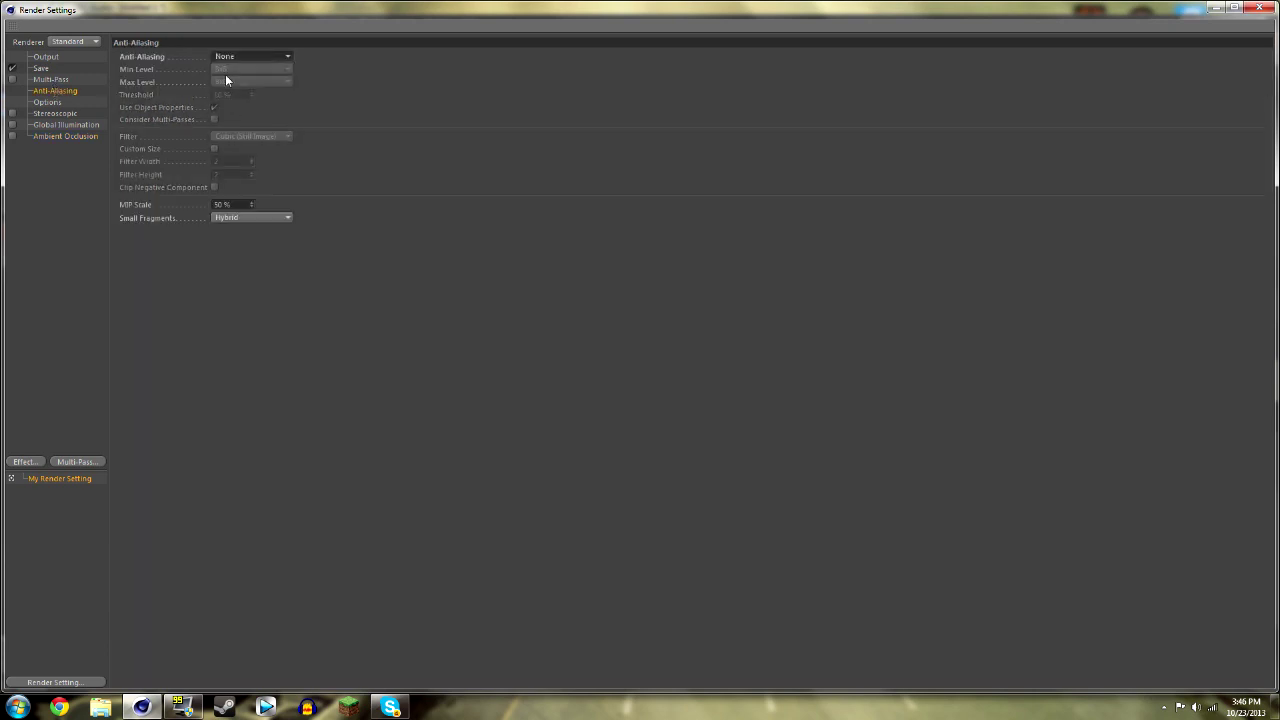
click(1259, 8)
Render the active view without anti-aliasing to preview the lit floor and sky.
click(300, 43)
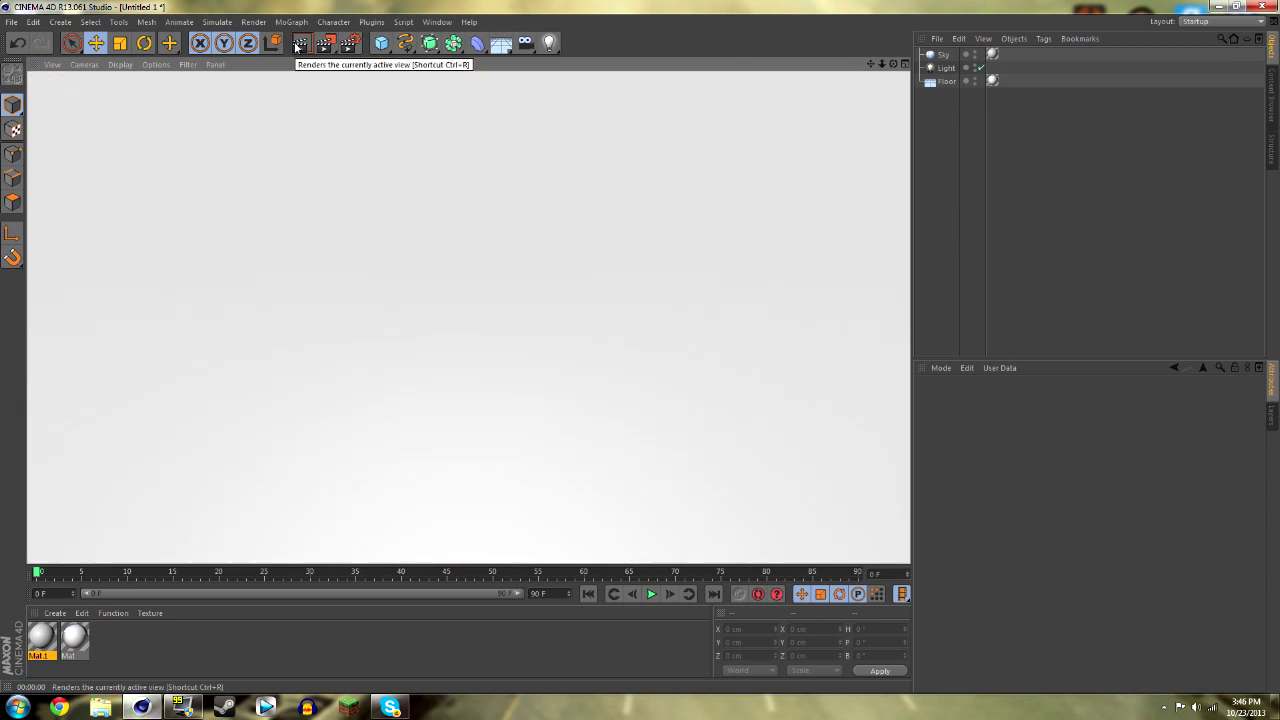
click(325, 131)
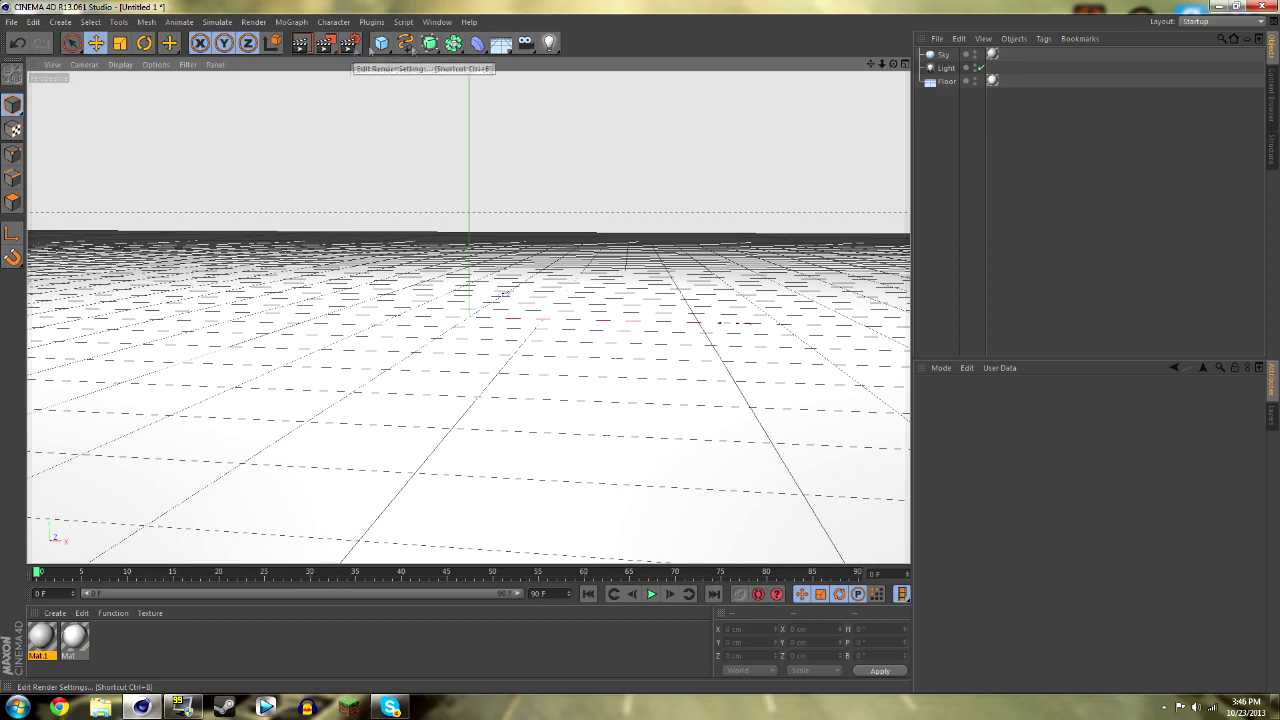
mouse_move(893, 64)
mouse_down()
mouse_move(897, 98)
mouse_move(866, 66)
mouse_move(879, 72)
mouse_up()
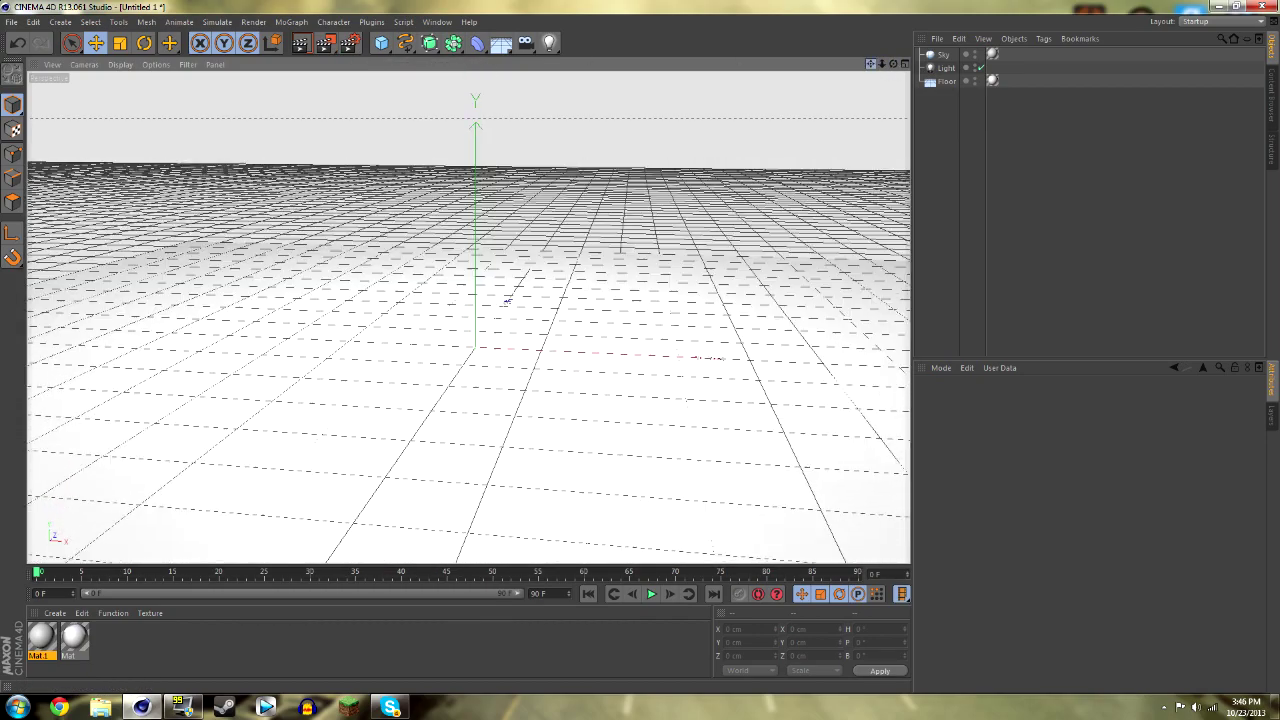
Add two spheres and a cube to the scene.
click(381, 42)
click(630, 90)
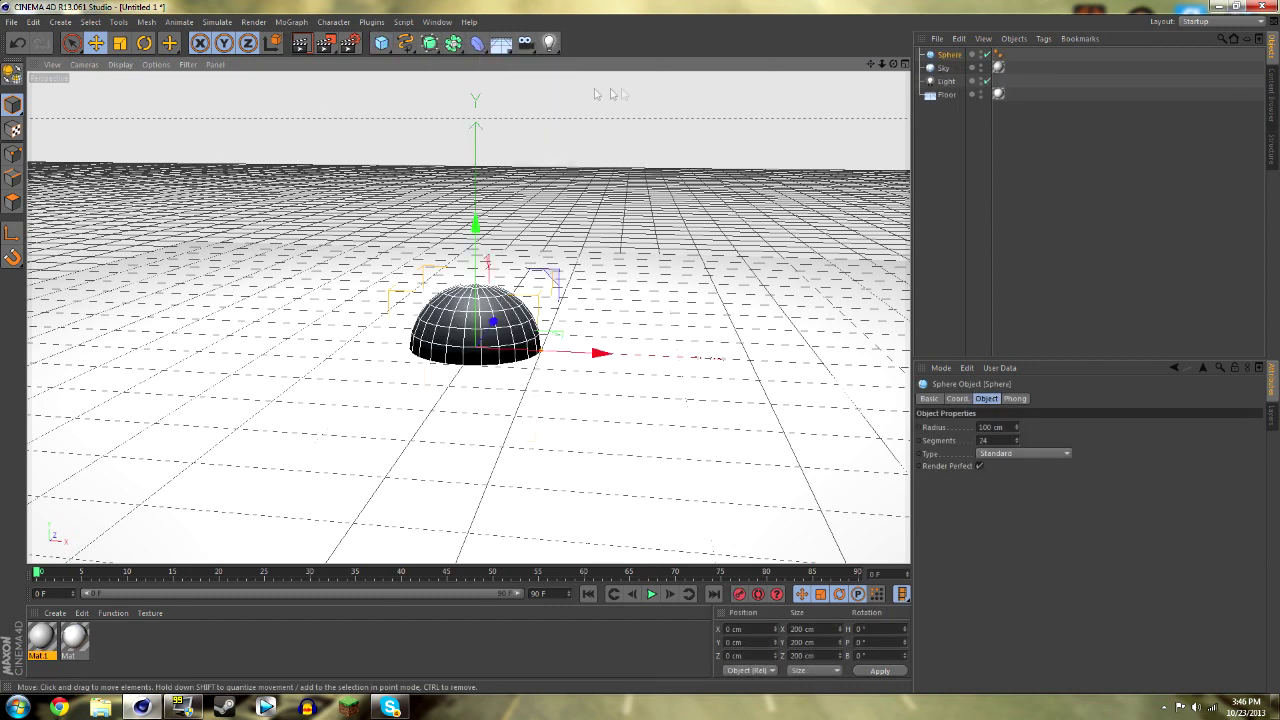
click(381, 42)
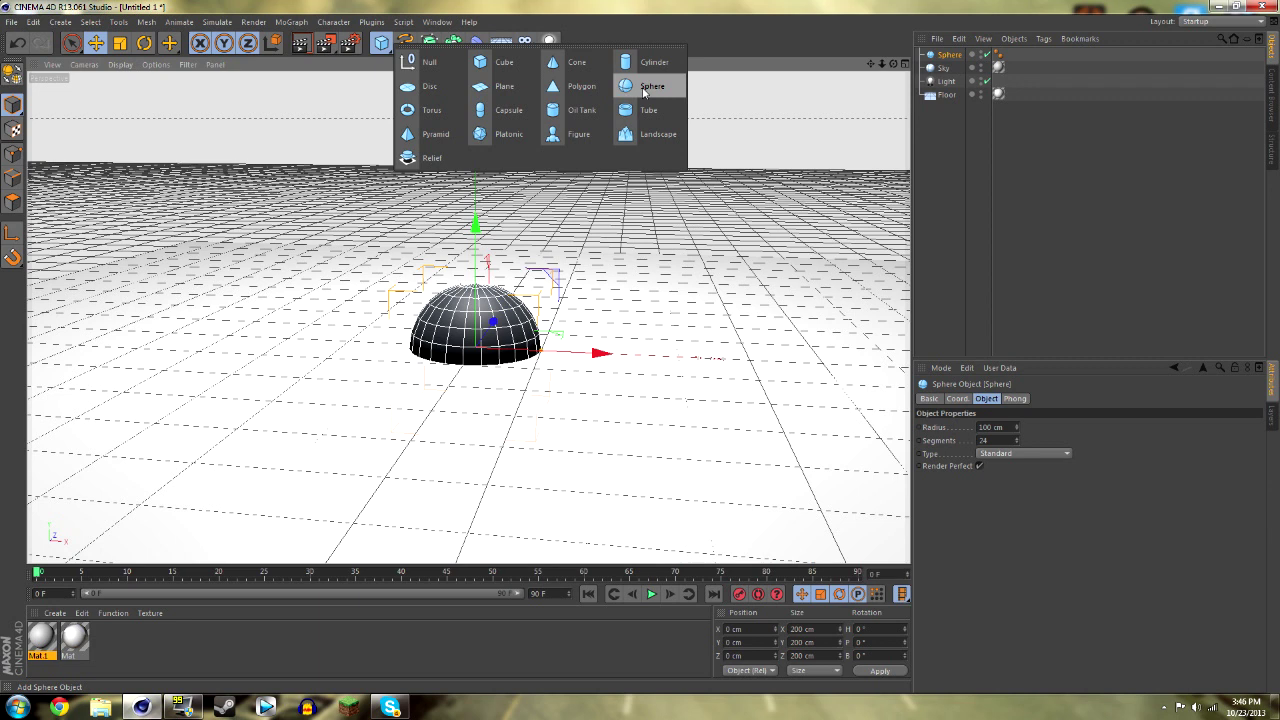
click(626, 86)
click(381, 42)
click(501, 62)
Move the cube above the floor to the left of the origin, and the first sphere to about X 363, Y 131, Z -380 cm.
drag(598, 352, 375, 343)
drag(256, 226, 255, 126)
click(503, 322)
drag(597, 352, 769, 438)
drag(826, 352, 829, 222)
drag(870, 338, 834, 337)
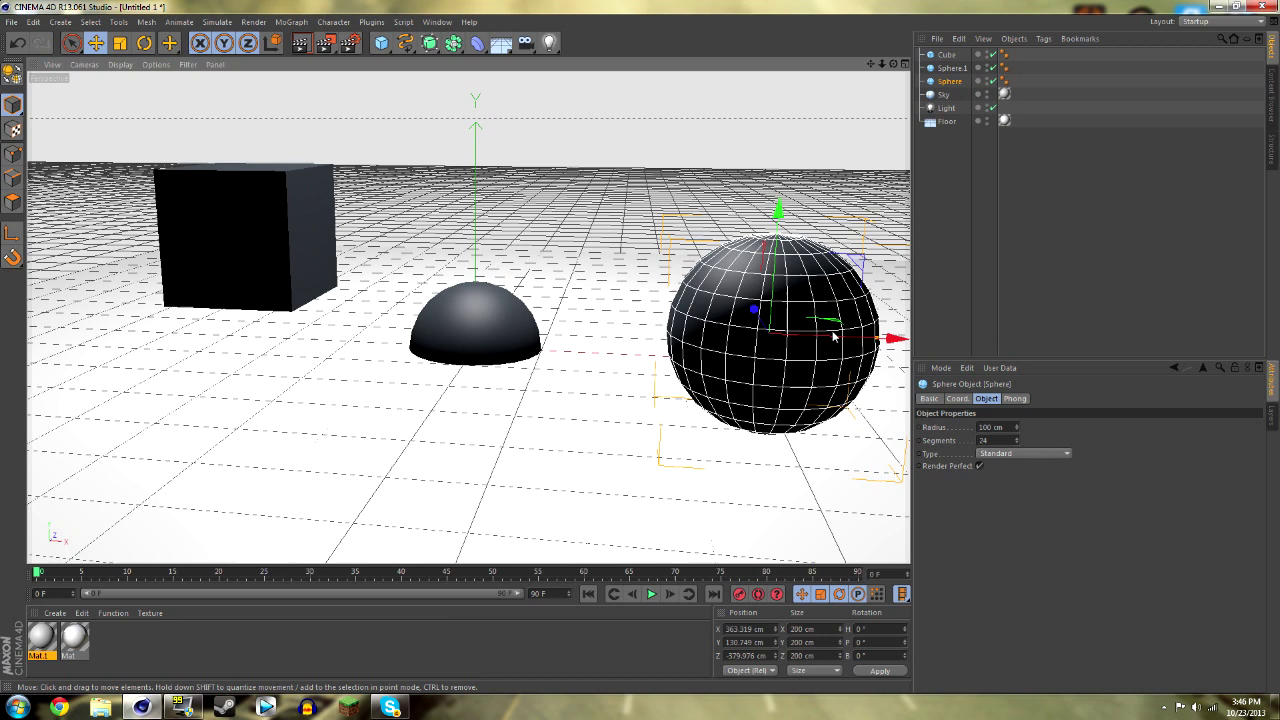
Raise the second sphere above the floor and bring it forward to about X -124, Y 163, Z -800 cm.
click(520, 326)
drag(470, 226, 473, 117)
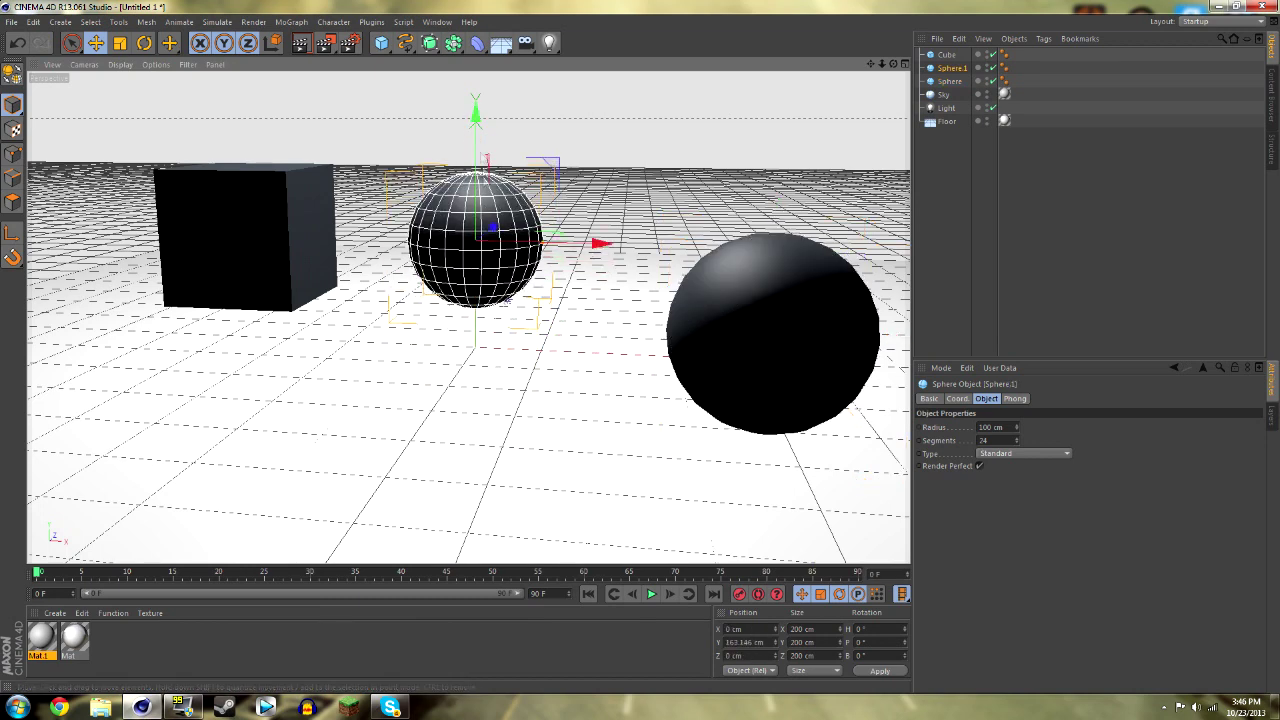
drag(492, 228, 155, 419)
mouse_move(893, 64)
mouse_down()
mouse_move(850, 60)
mouse_move(884, 66)
mouse_move(872, 65)
mouse_up()
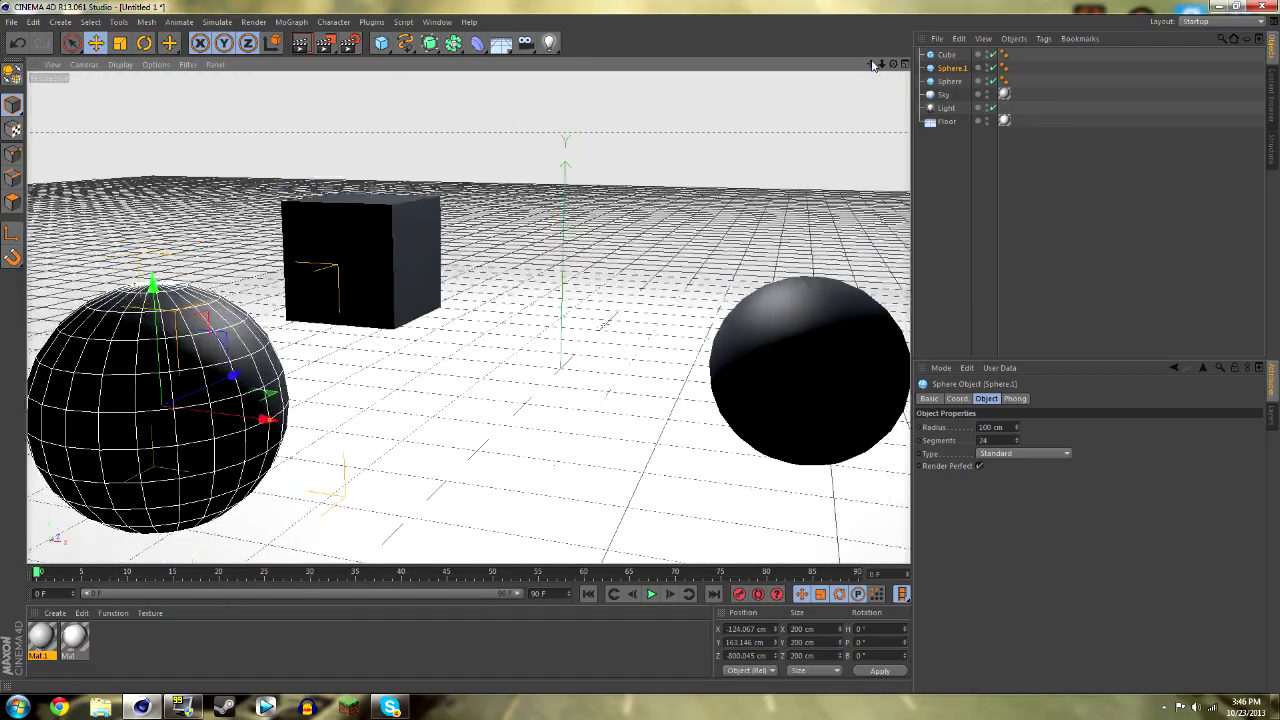
Create three new materials and rename Mat.2 as square.
double_click(113, 642)
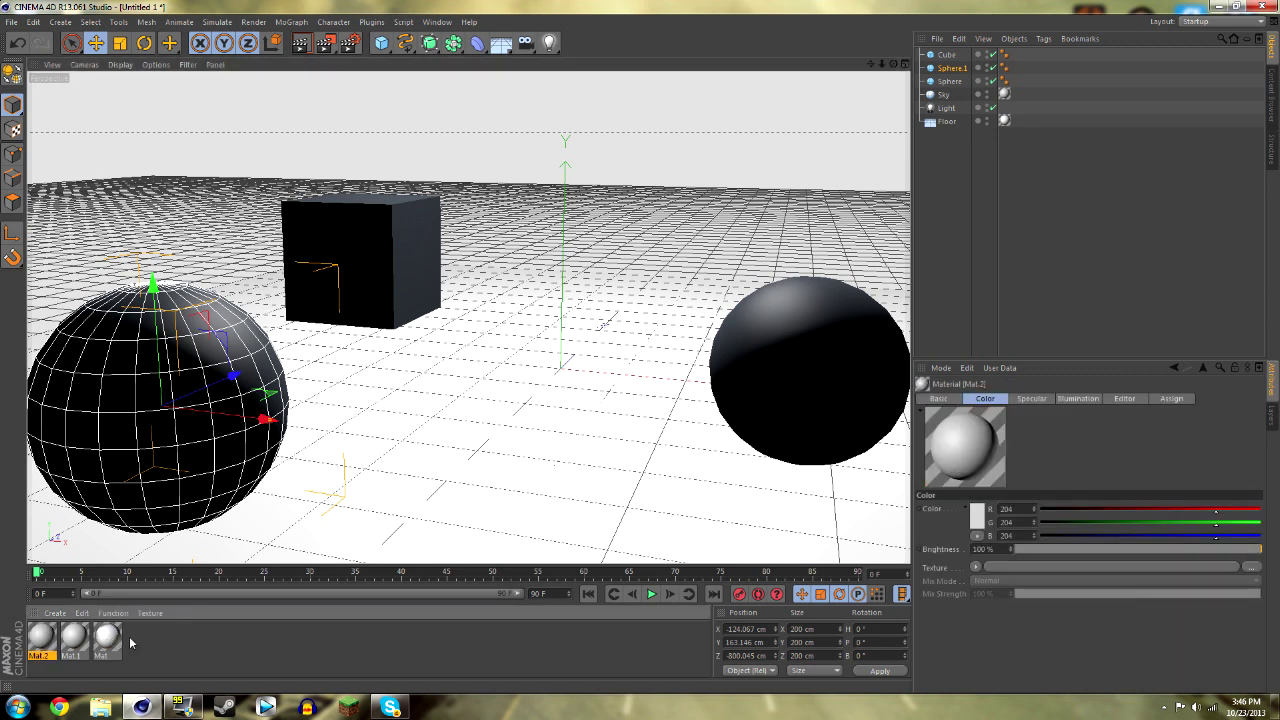
double_click(138, 641)
double_click(177, 640)
click(110, 646)
right_click(112, 644)
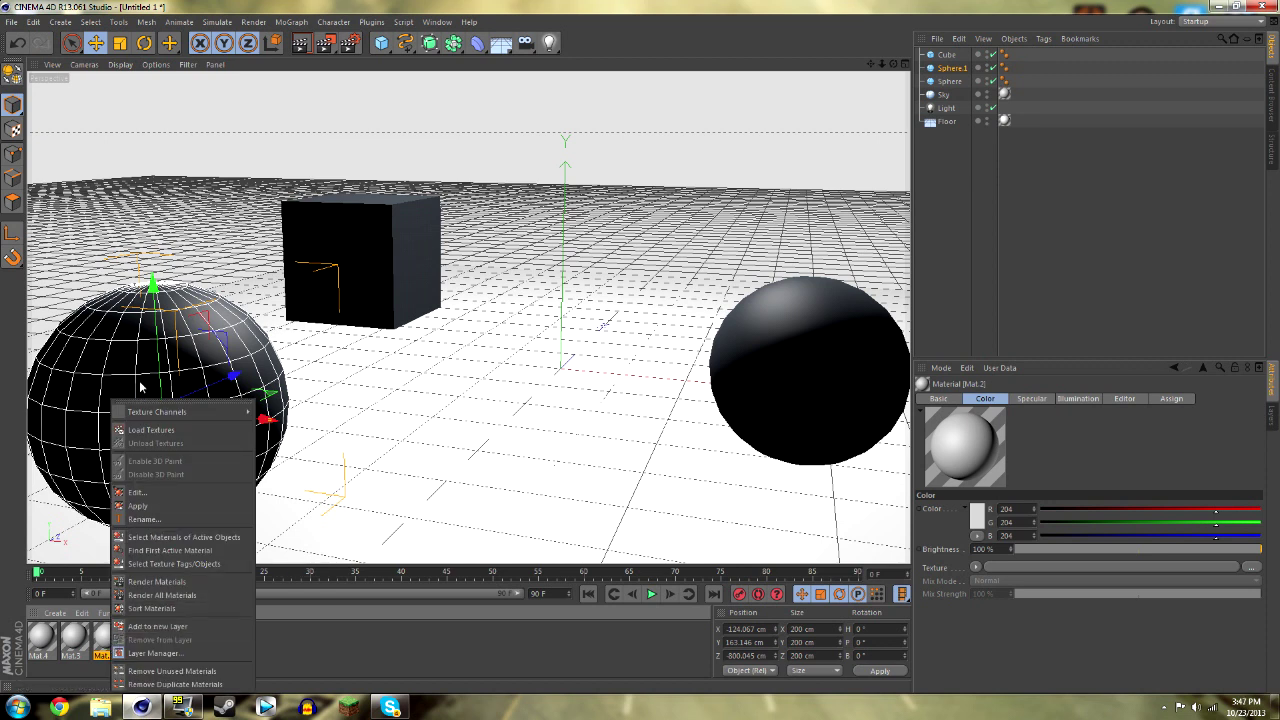
click(156, 520)
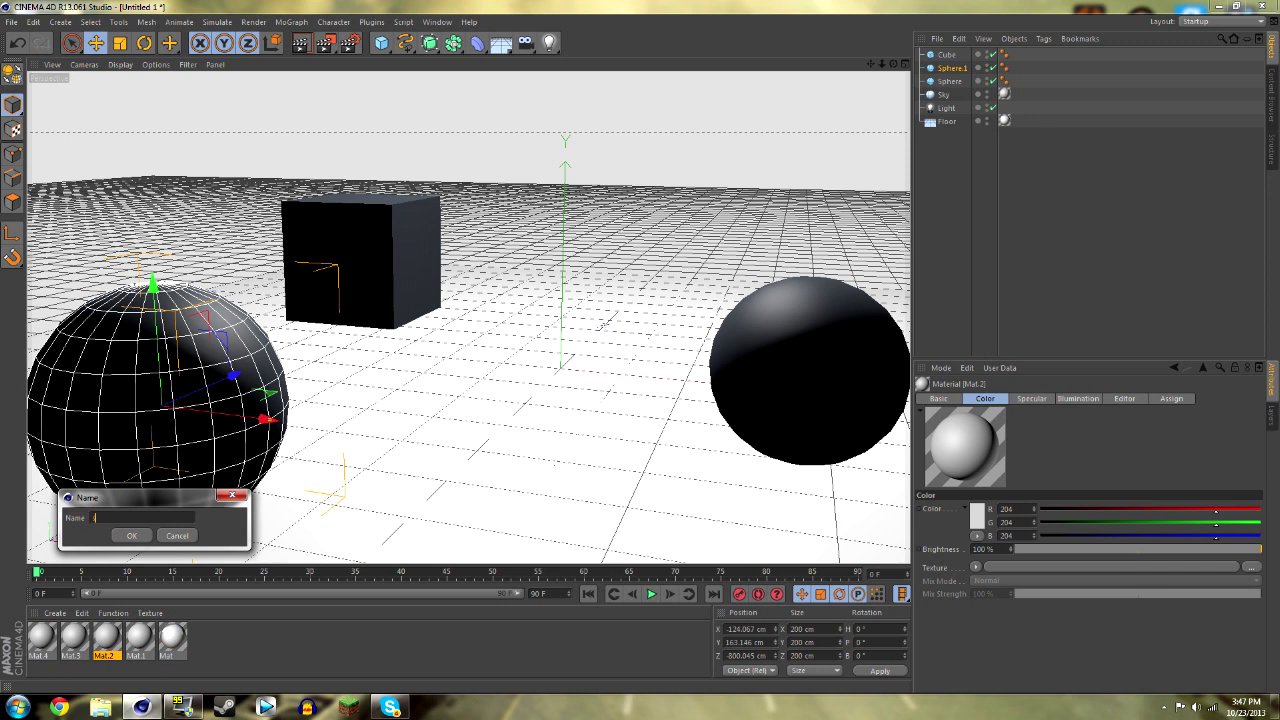
click(131, 535)
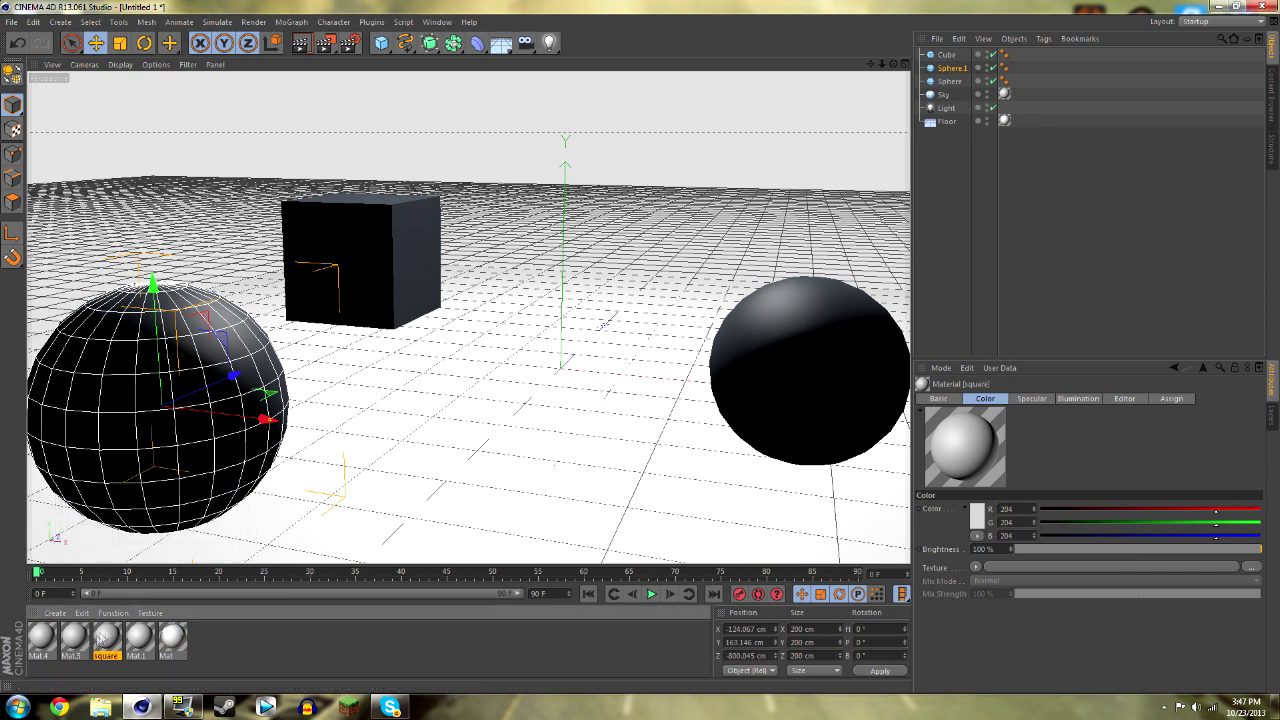
Rename material Mat.3 as Sphere 1 and material Mat.4 as Sphere2.
right_click(103, 640)
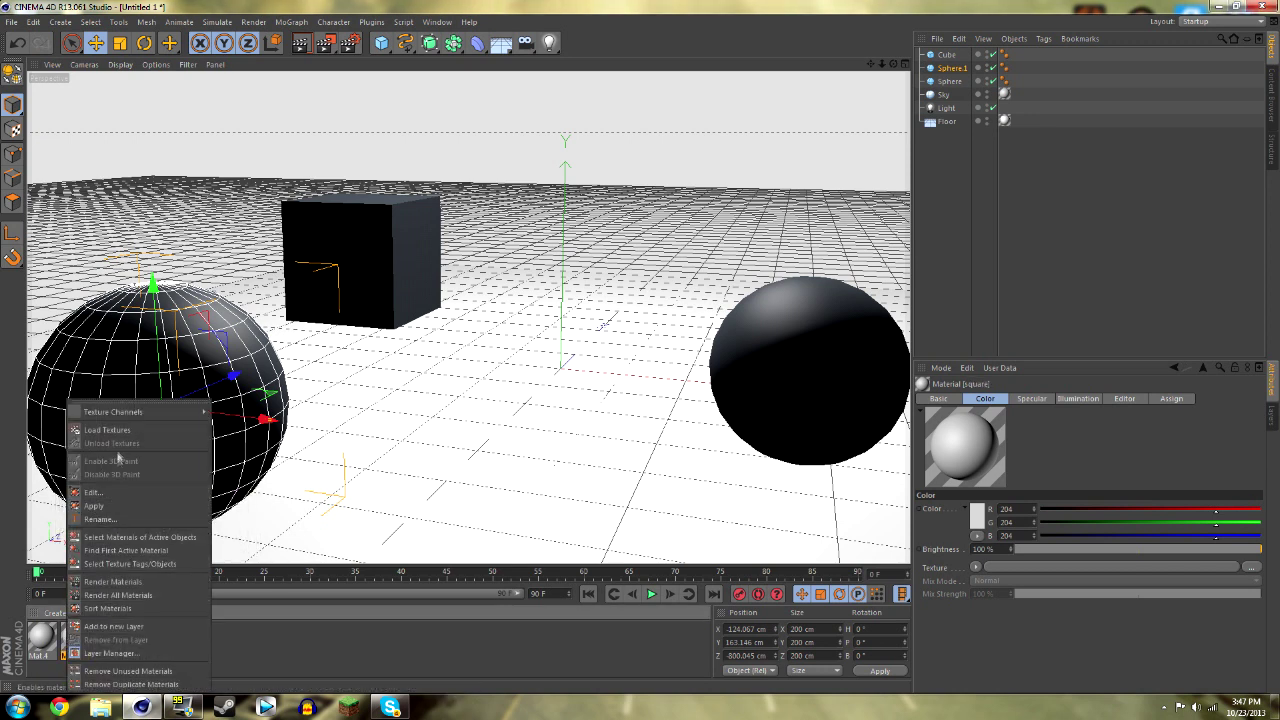
click(106, 519)
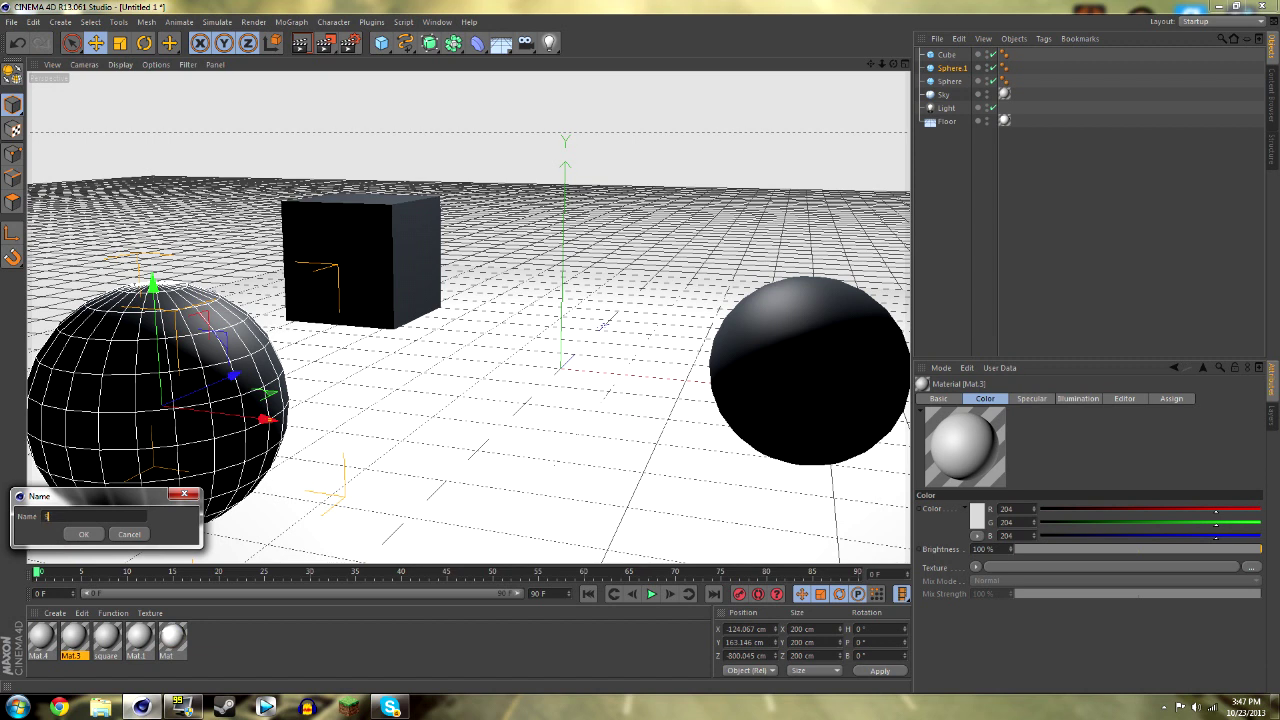
click(91, 535)
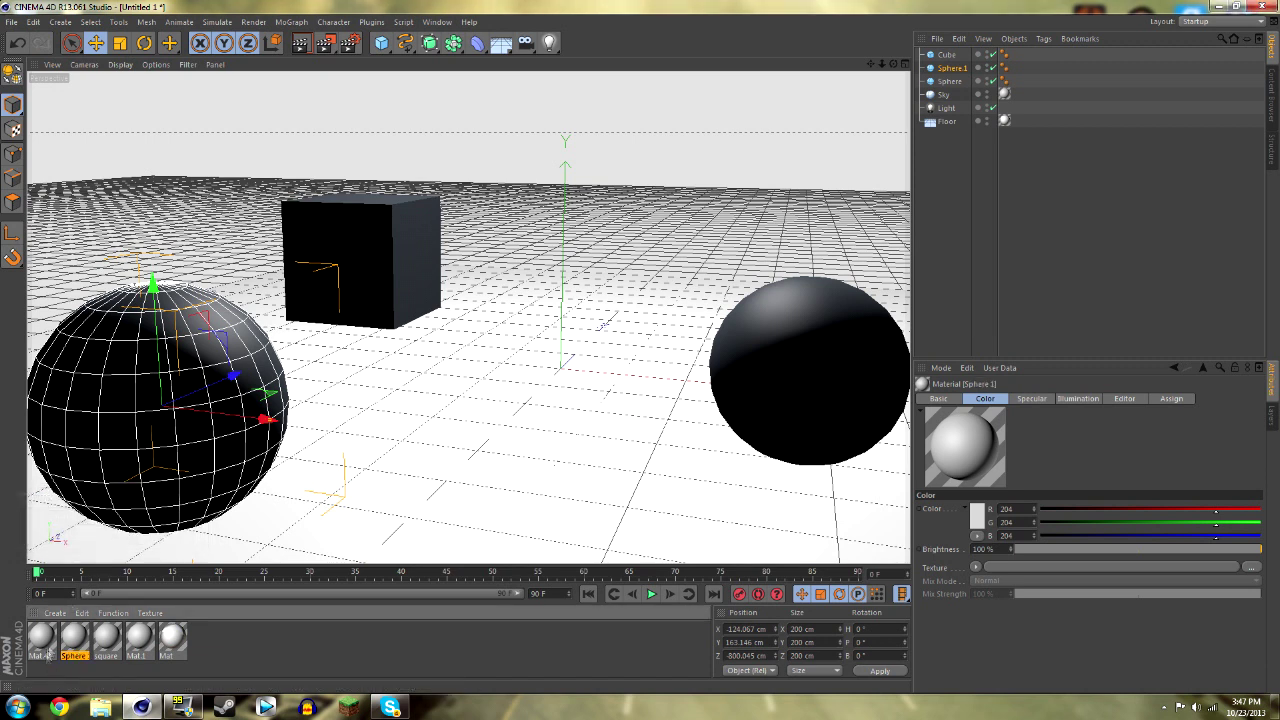
right_click(50, 640)
click(91, 520)
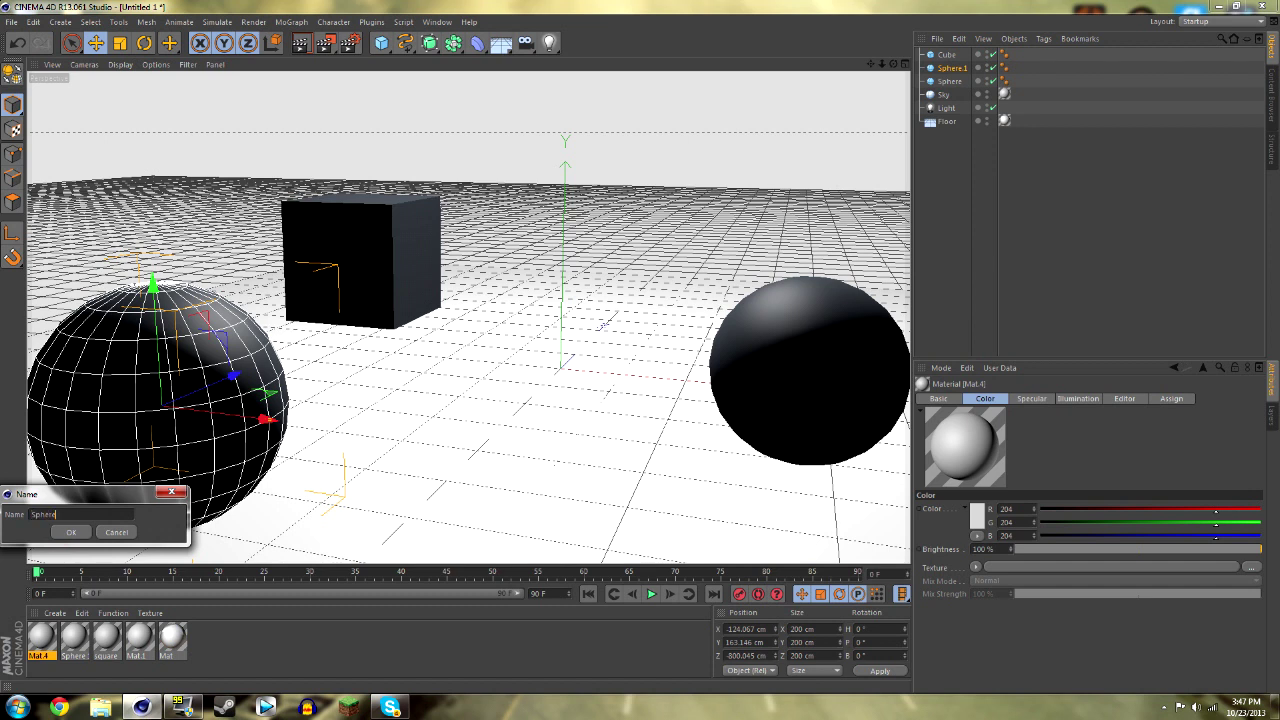
text(Sphere2)
key(Return)
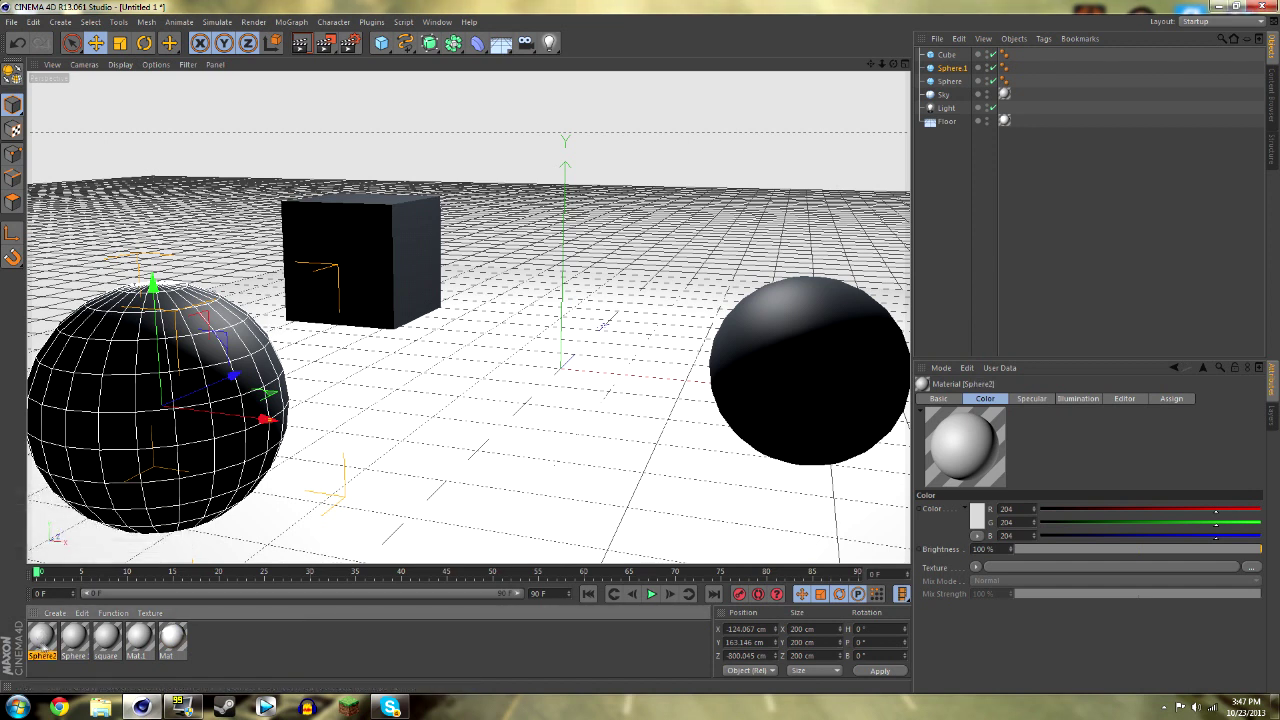
Set the Sphere2 material's Color channel to bright green, RGB 12, 255, 0.
double_click(42, 638)
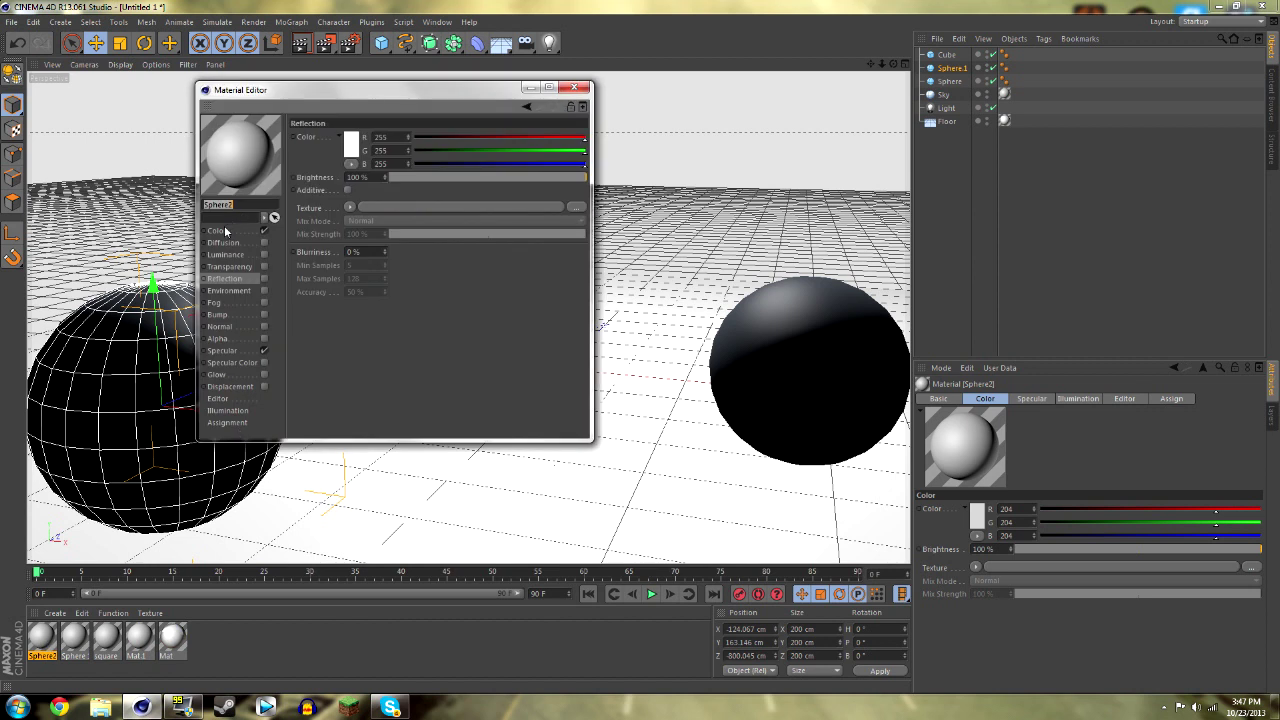
click(225, 231)
click(351, 142)
drag(341, 87, 360, 92)
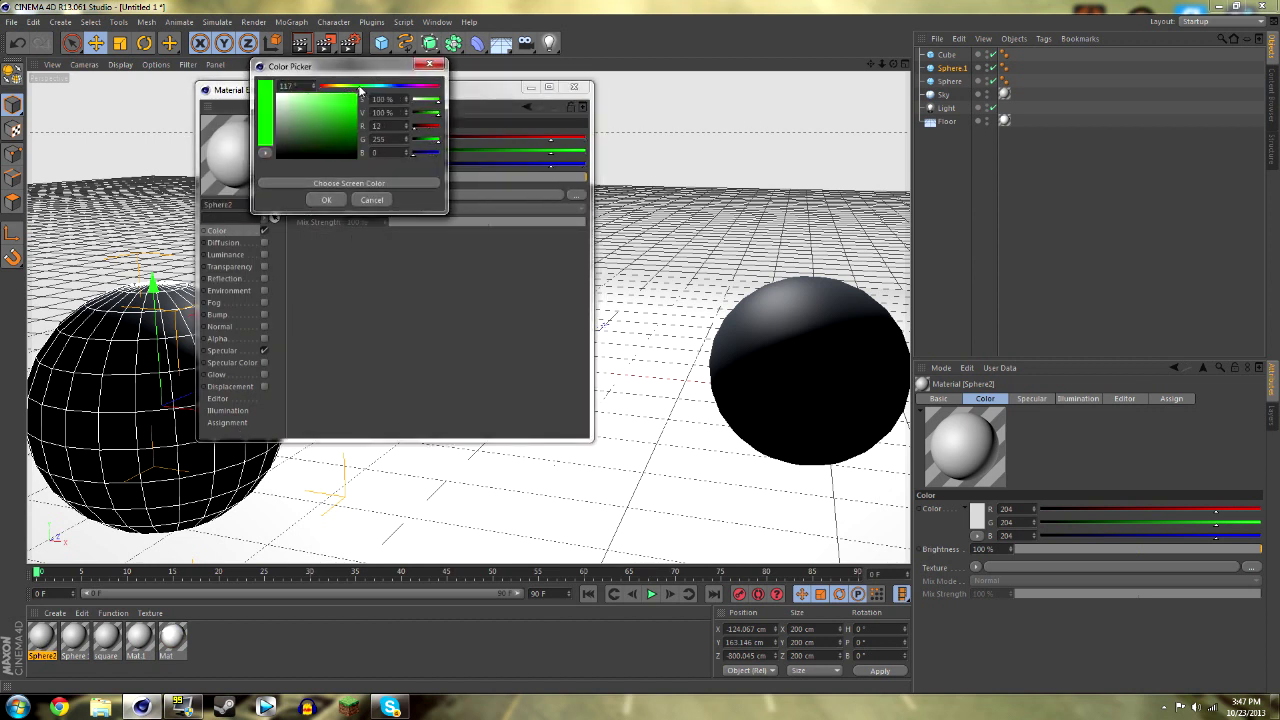
click(326, 200)
Enable the Sphere2 material's Reflection channel and set the reflection color to green, RGB 21, 187, 29.
click(226, 278)
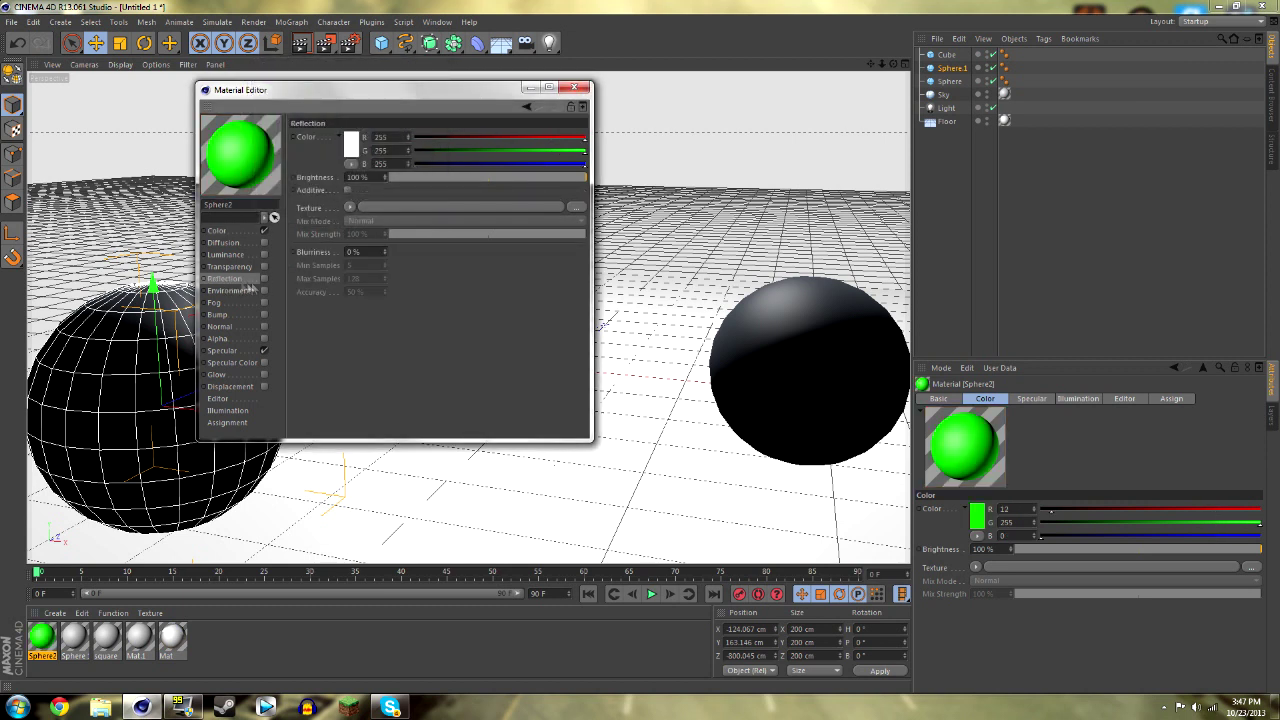
click(264, 279)
click(352, 143)
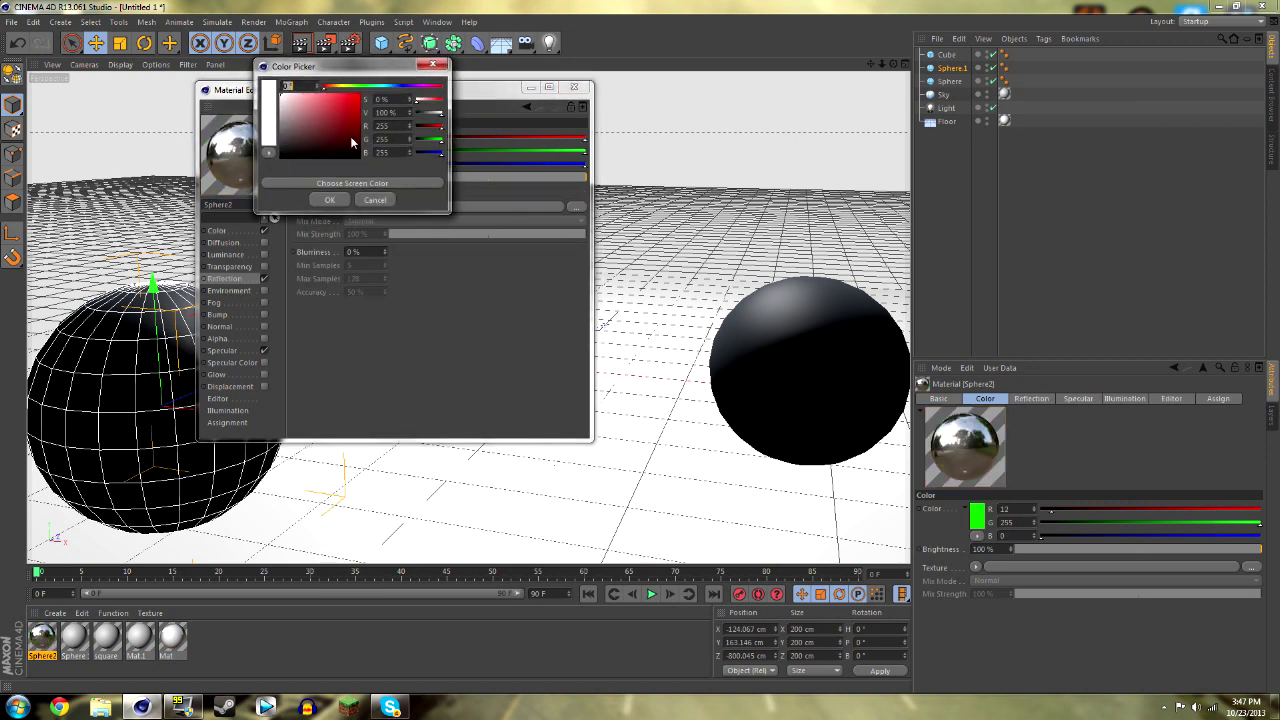
click(363, 85)
click(350, 126)
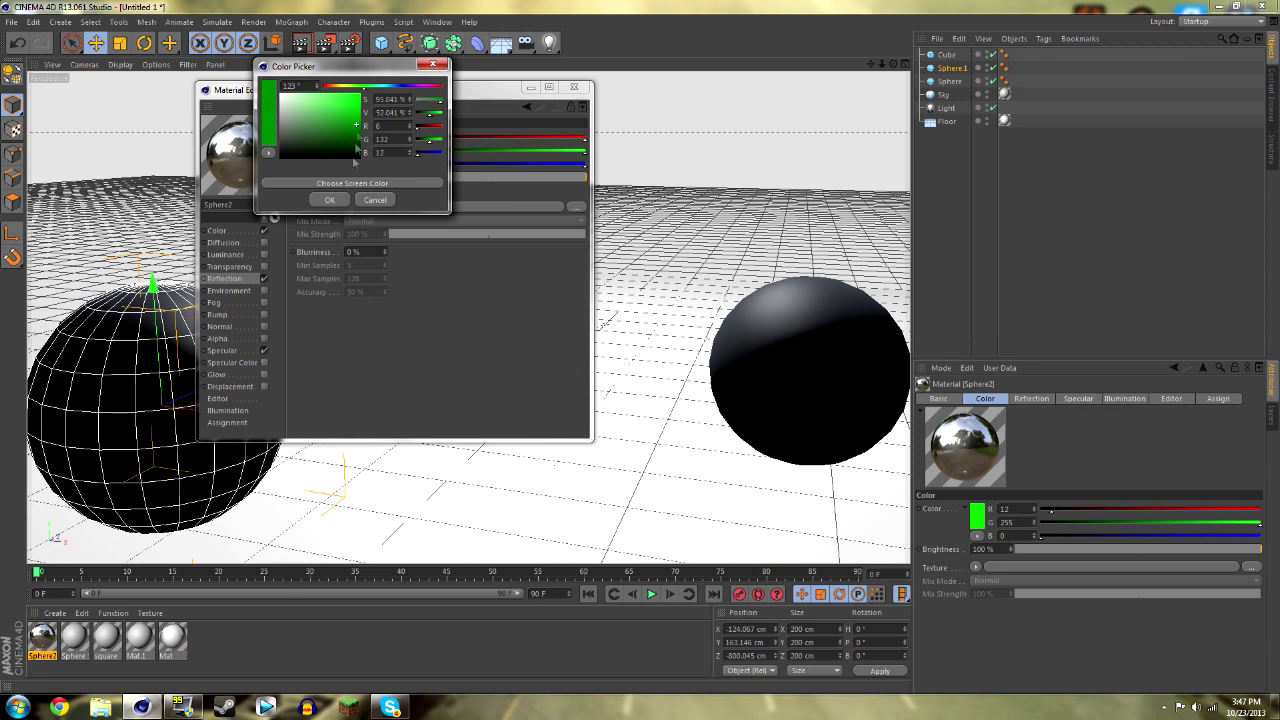
click(330, 199)
click(356, 148)
click(351, 128)
click(352, 127)
click(331, 209)
Load a Fresnel texture into the Sphere2 material's Reflection channel and apply the material to the first sphere, right of the origin.
click(350, 207)
click(376, 334)
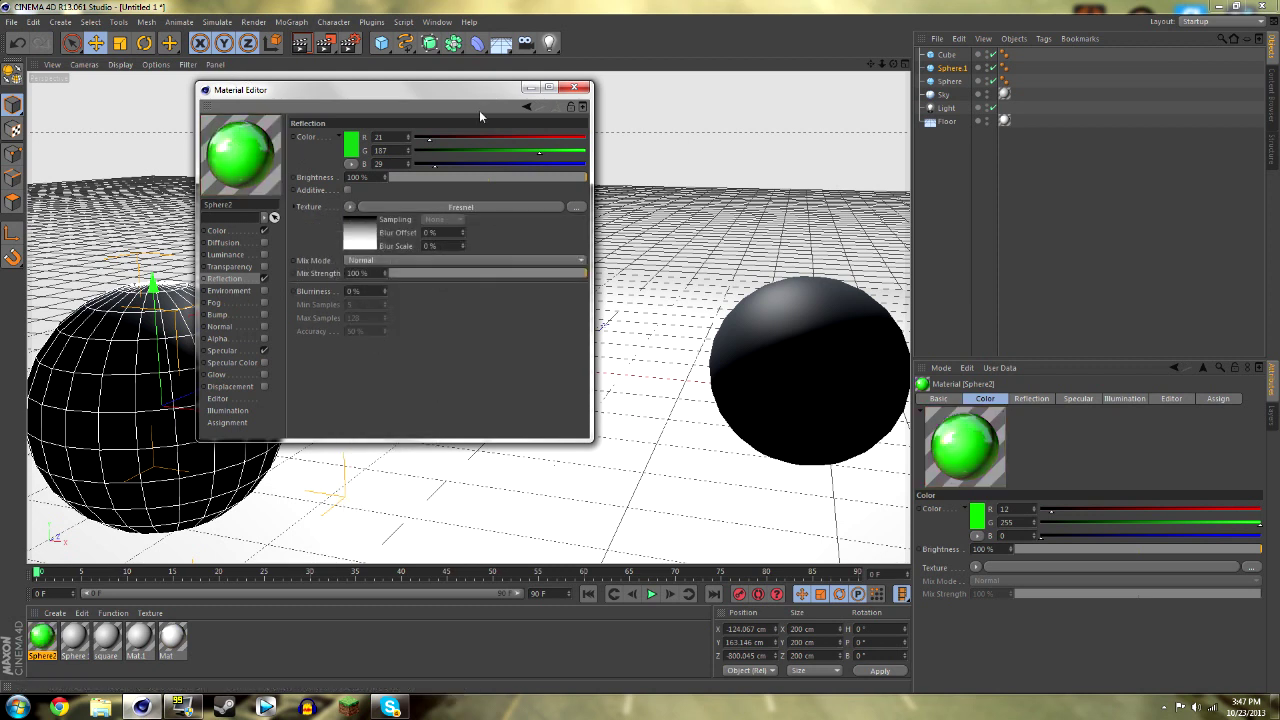
click(576, 90)
drag(42, 648, 805, 373)
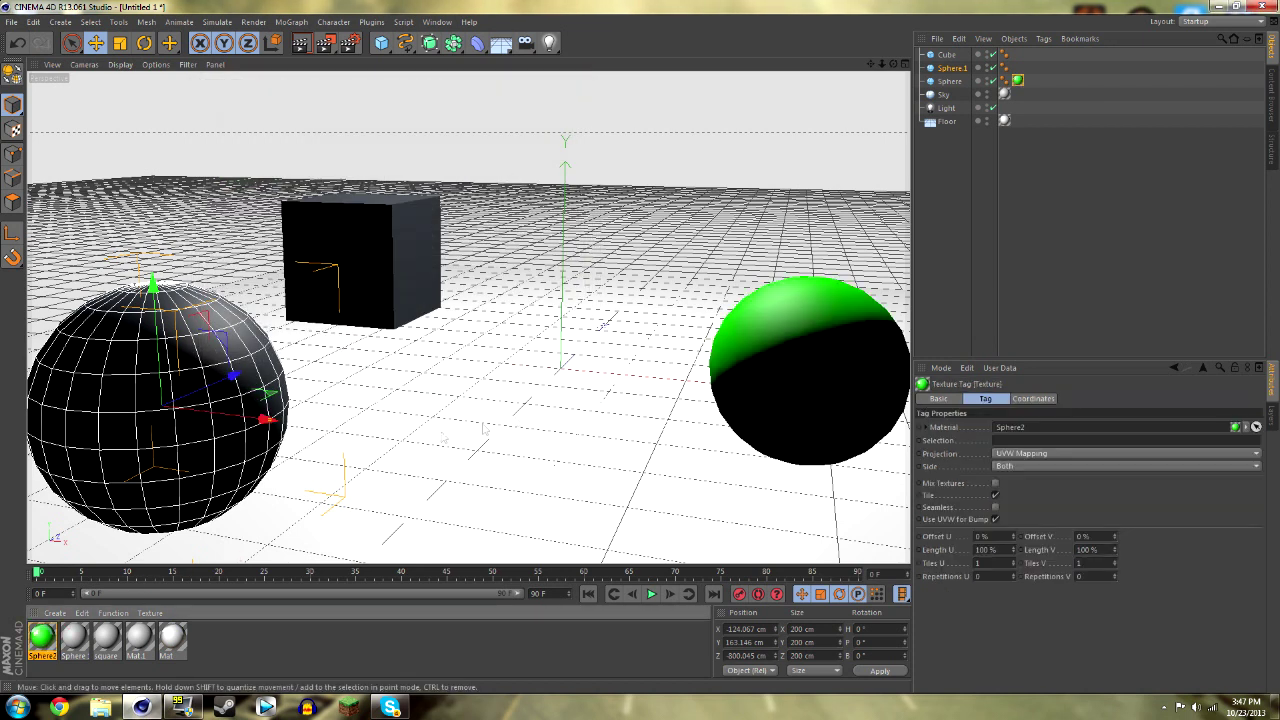
Set the Sphere 1 material's Color channel to pure red, RGB 255, 0, 0.
double_click(74, 640)
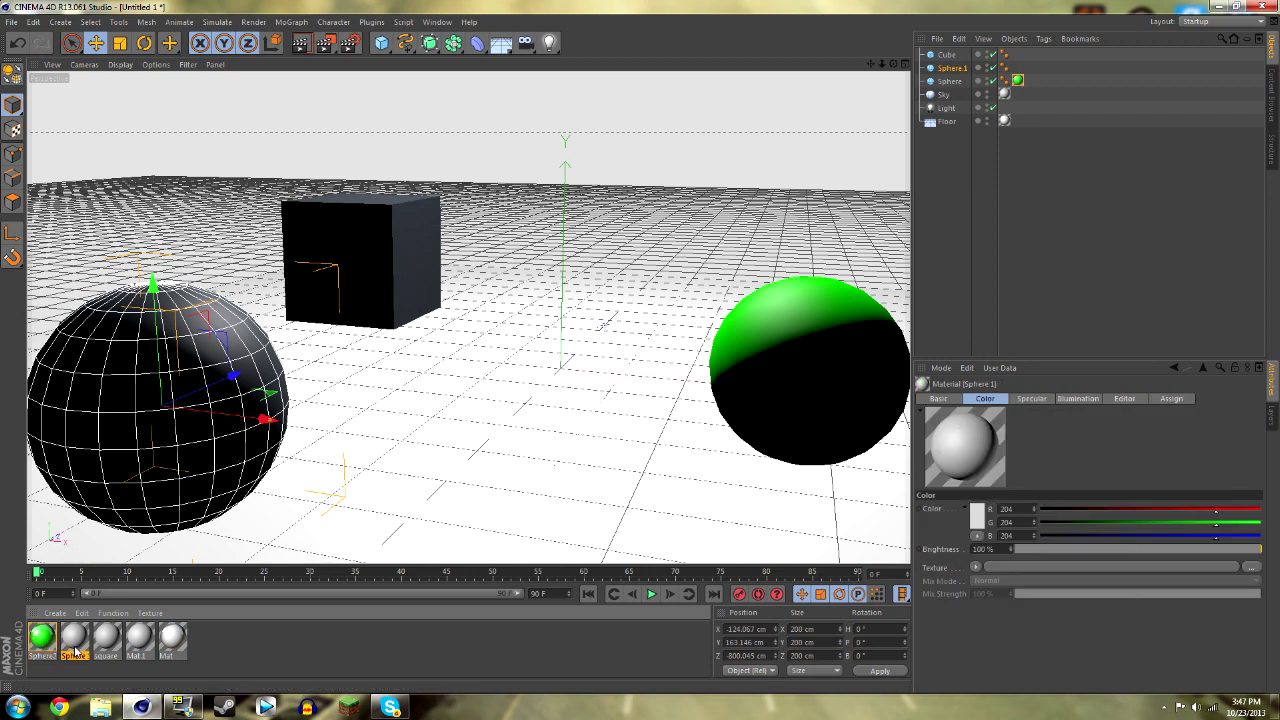
click(224, 231)
click(347, 152)
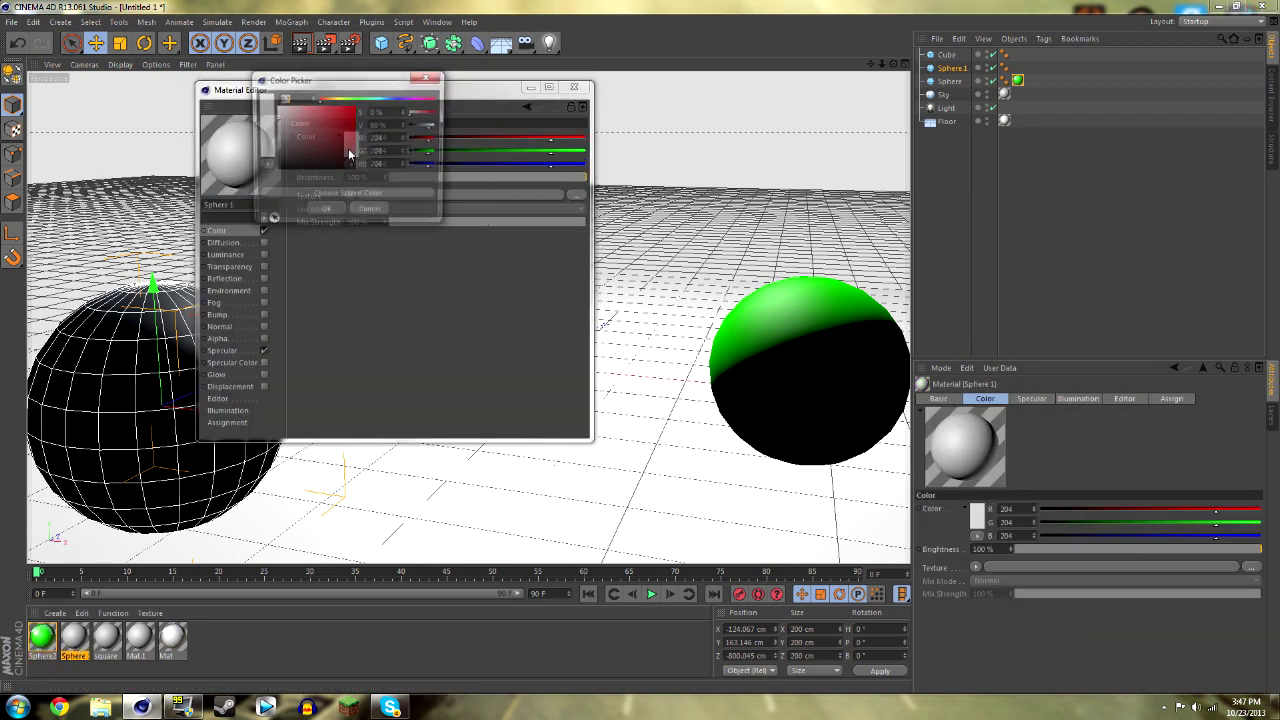
click(335, 113)
drag(335, 113, 367, 111)
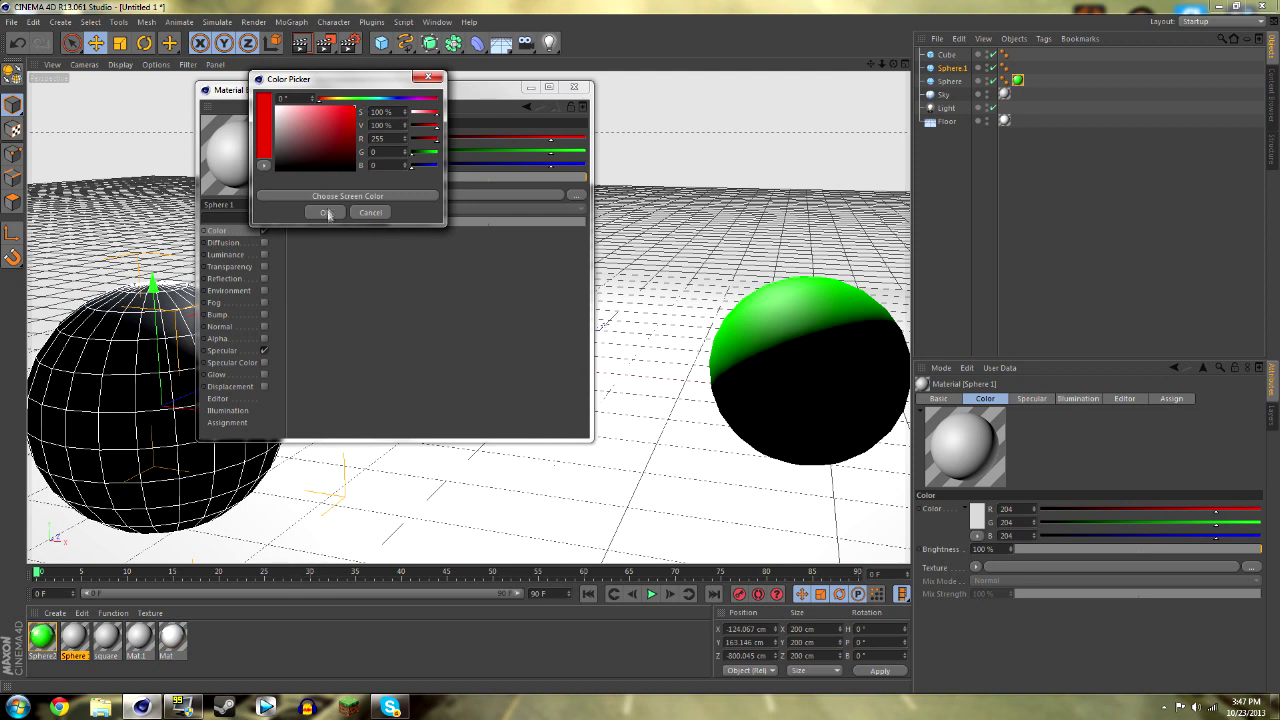
click(325, 213)
Enable the Sphere 1 material's Reflection channel and set the reflection color to a muted red, RGB 187, 100, 100.
click(233, 279)
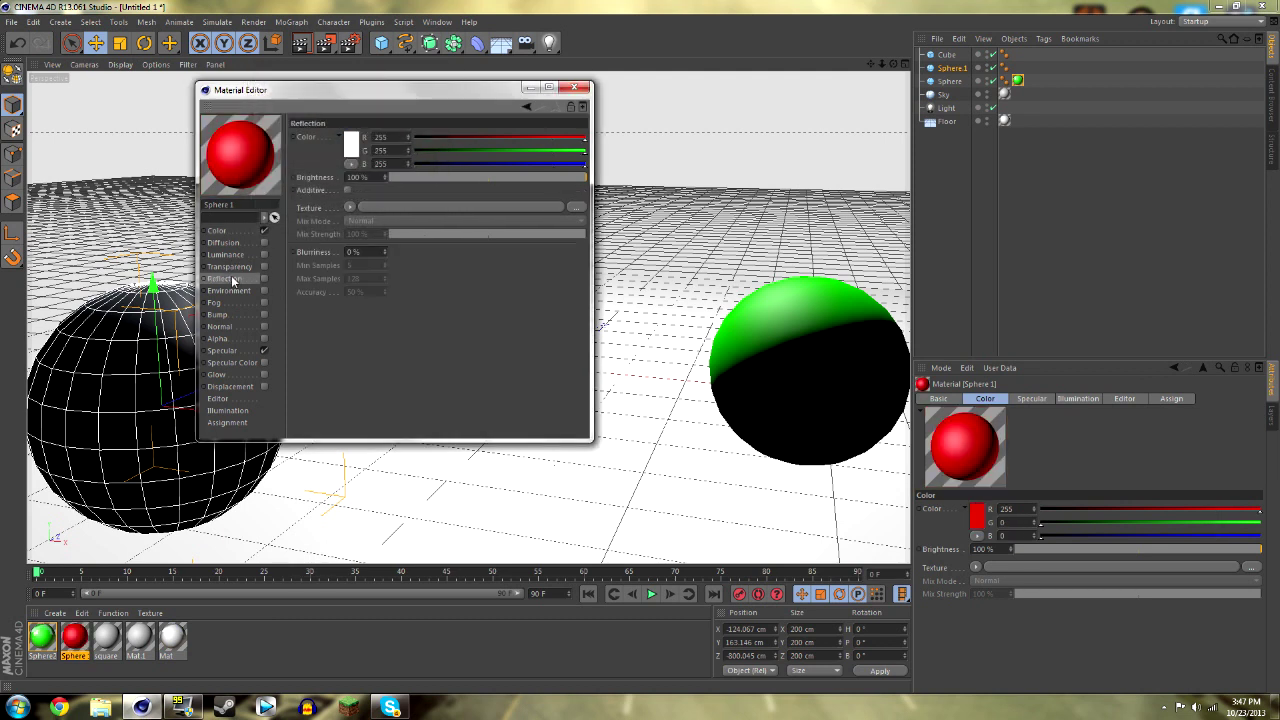
click(264, 279)
click(351, 144)
click(340, 131)
drag(340, 131, 364, 117)
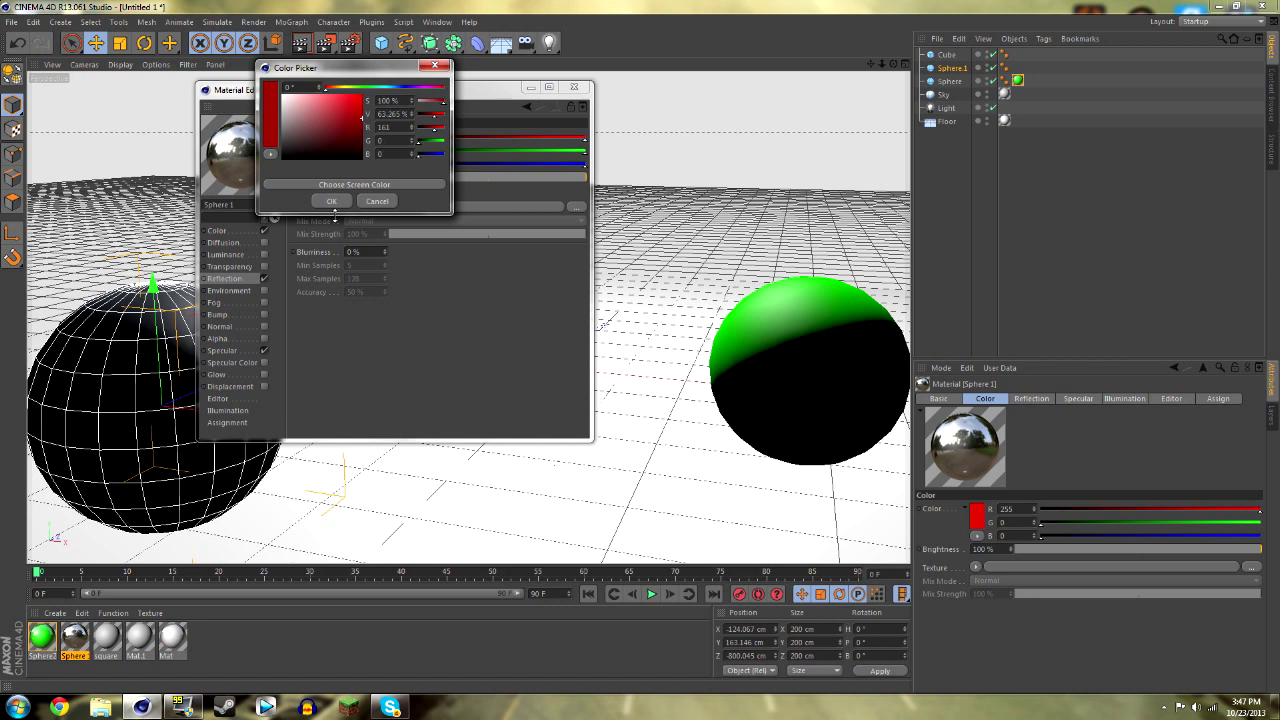
click(333, 203)
click(351, 146)
click(315, 124)
click(329, 208)
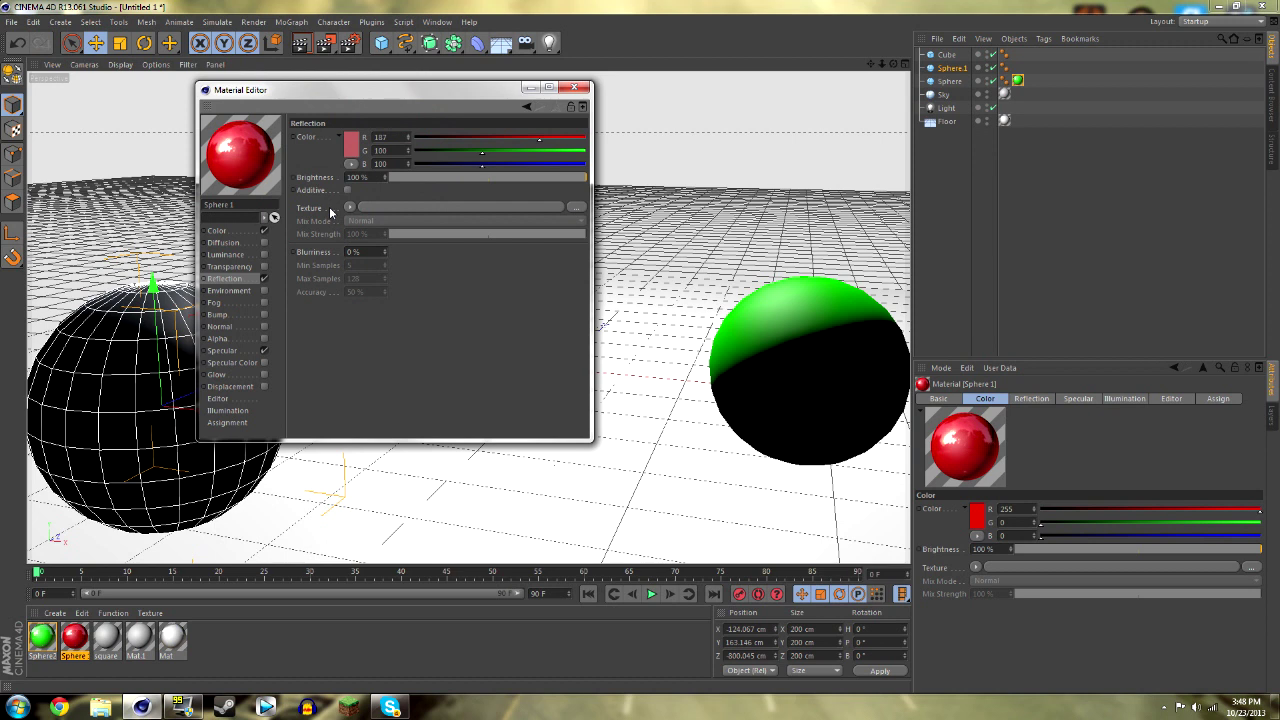
Load a Gradient texture into the Sphere 1 material's Reflection channel and apply the material to the cube.
click(349, 208)
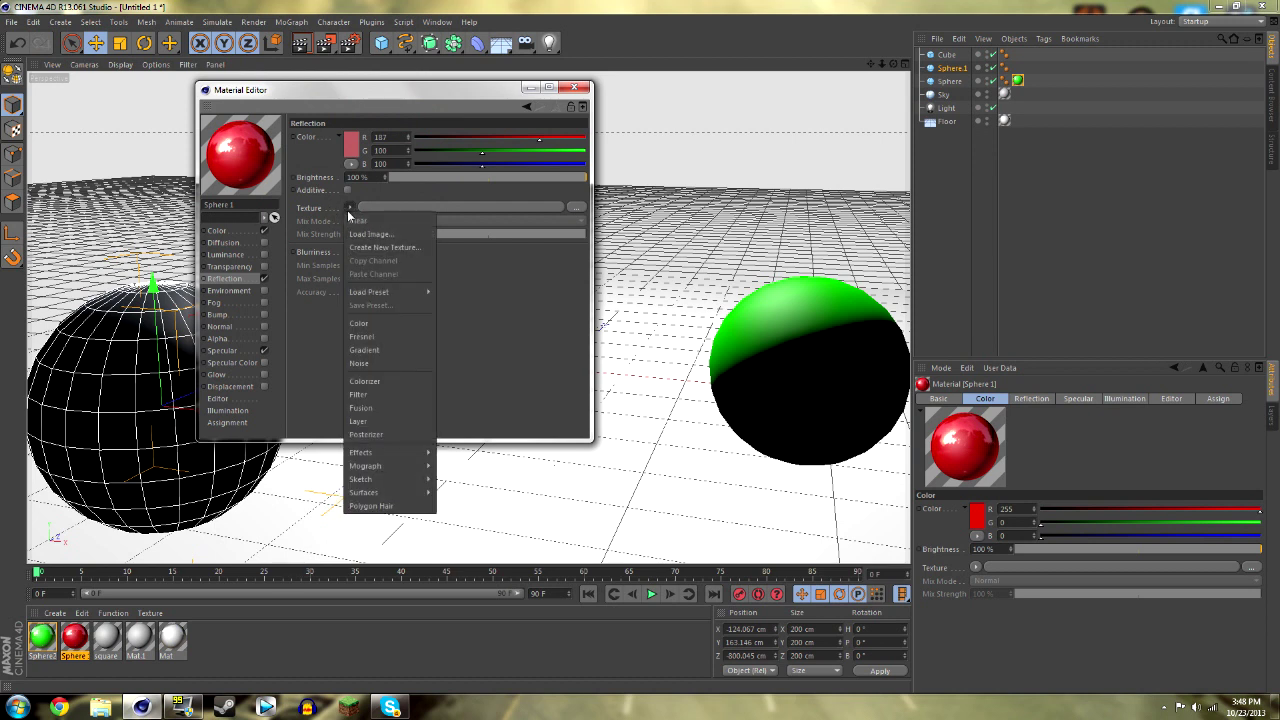
click(365, 350)
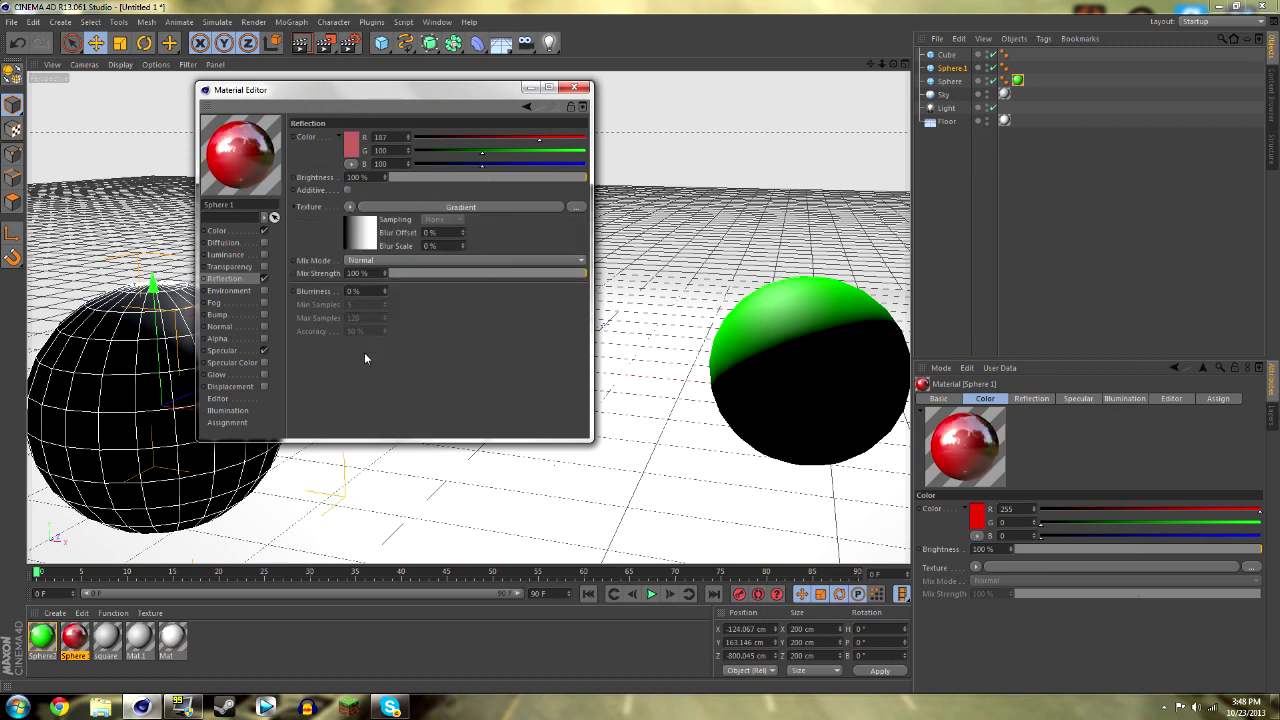
click(573, 87)
drag(74, 637, 367, 245)
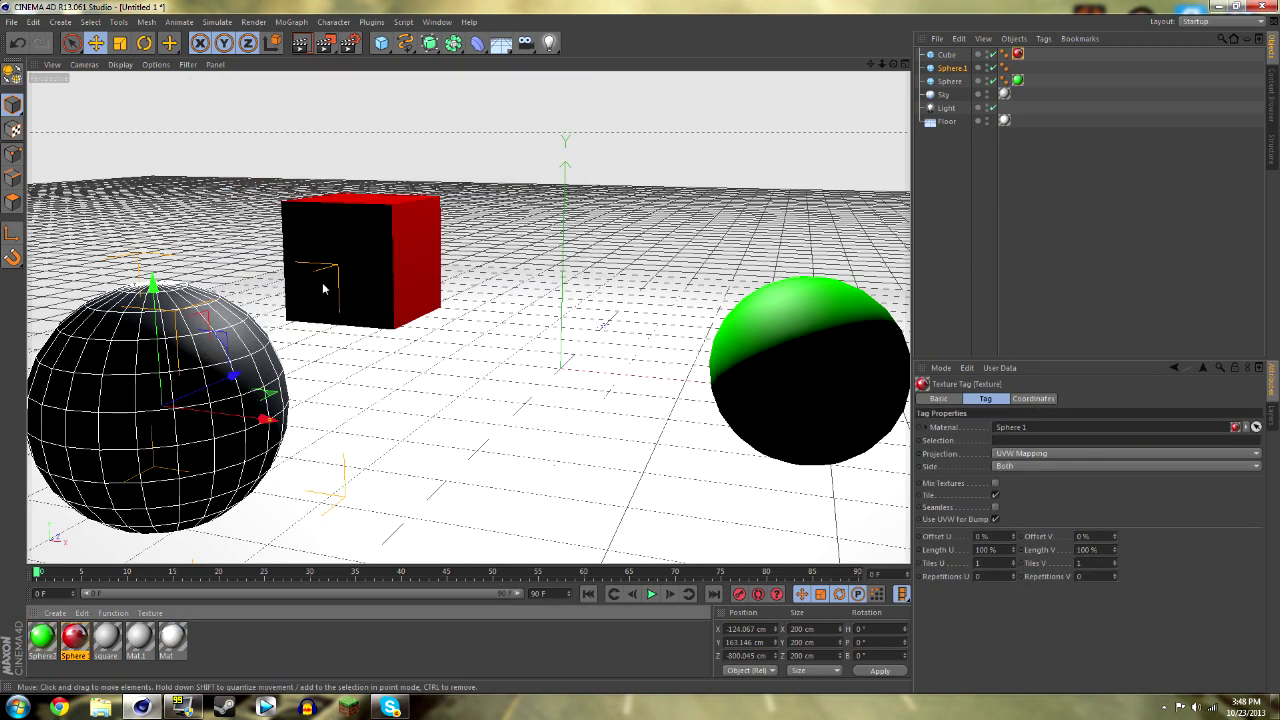
Set the square material's Color channel to blue, RGB 12, 0, 255.
double_click(110, 639)
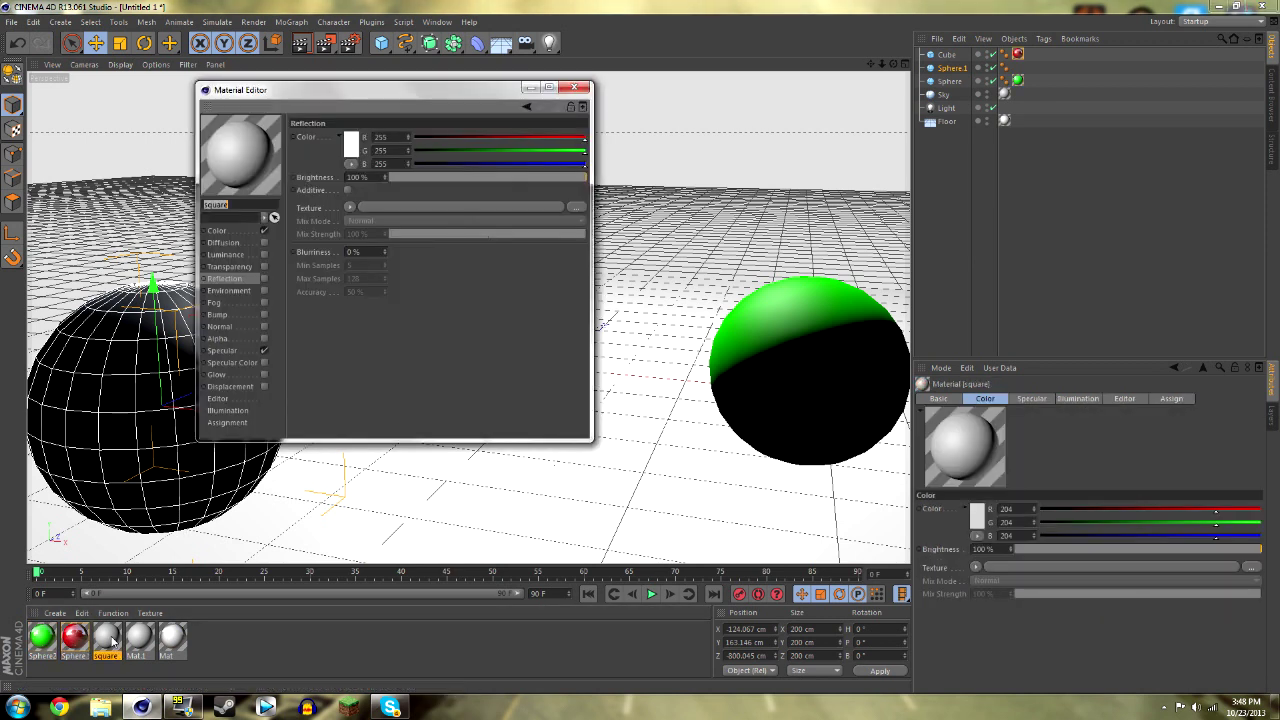
click(575, 90)
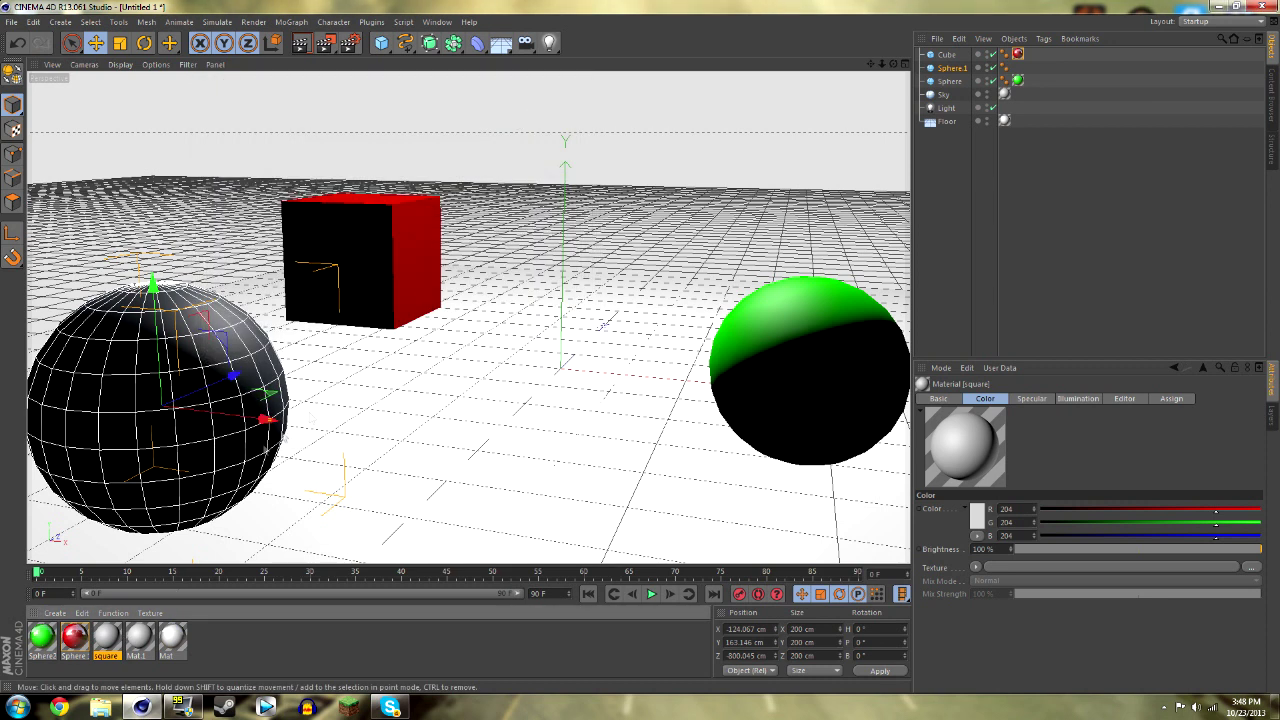
double_click(108, 639)
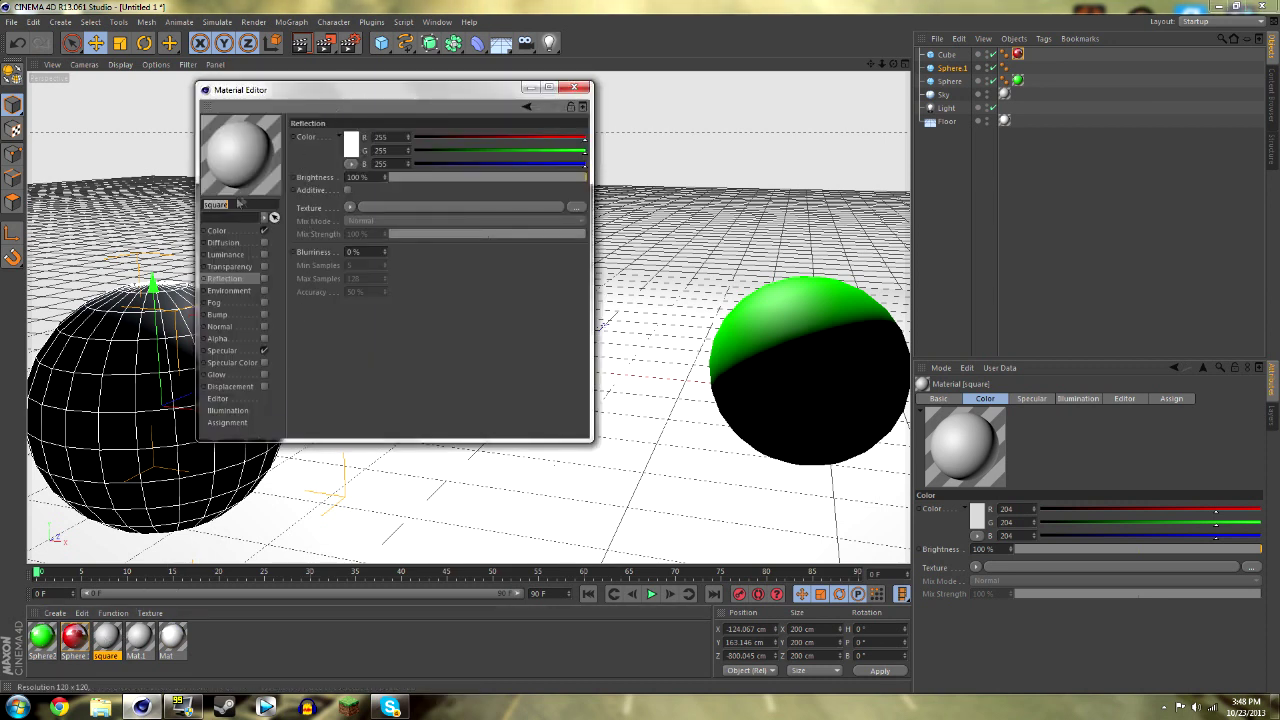
click(218, 232)
click(352, 140)
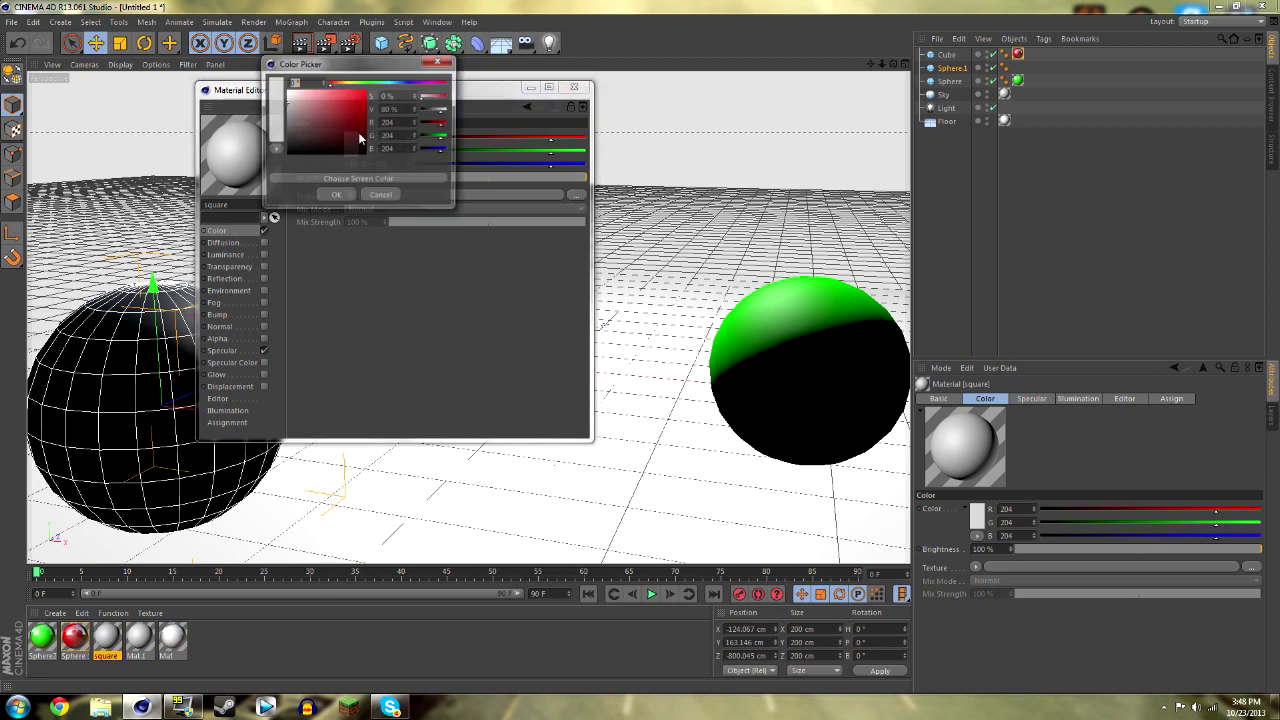
mouse_move(395, 85)
mouse_down()
mouse_move(410, 84)
mouse_move(376, 88)
mouse_up()
click(333, 197)
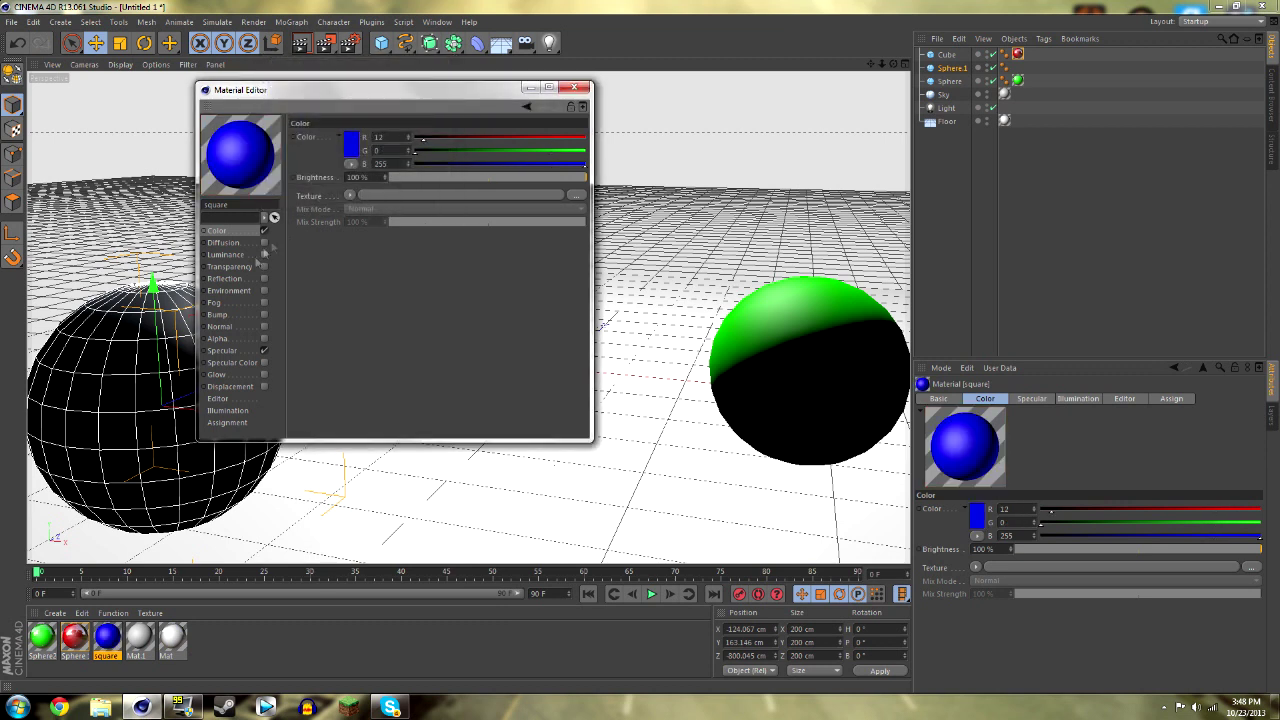
Enable the square material's Reflection channel and set the reflection color to a muted blue, RGB 125, 152, 189.
click(228, 280)
click(264, 279)
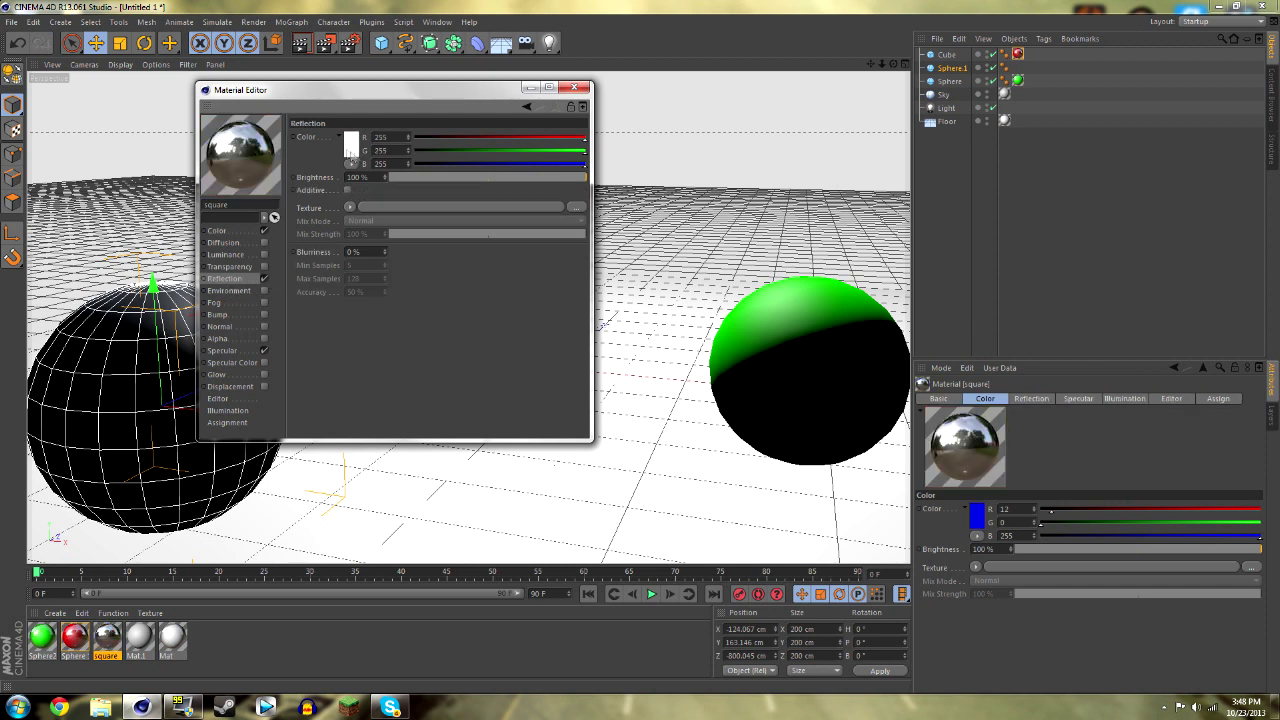
click(352, 148)
drag(380, 97, 330, 131)
click(321, 212)
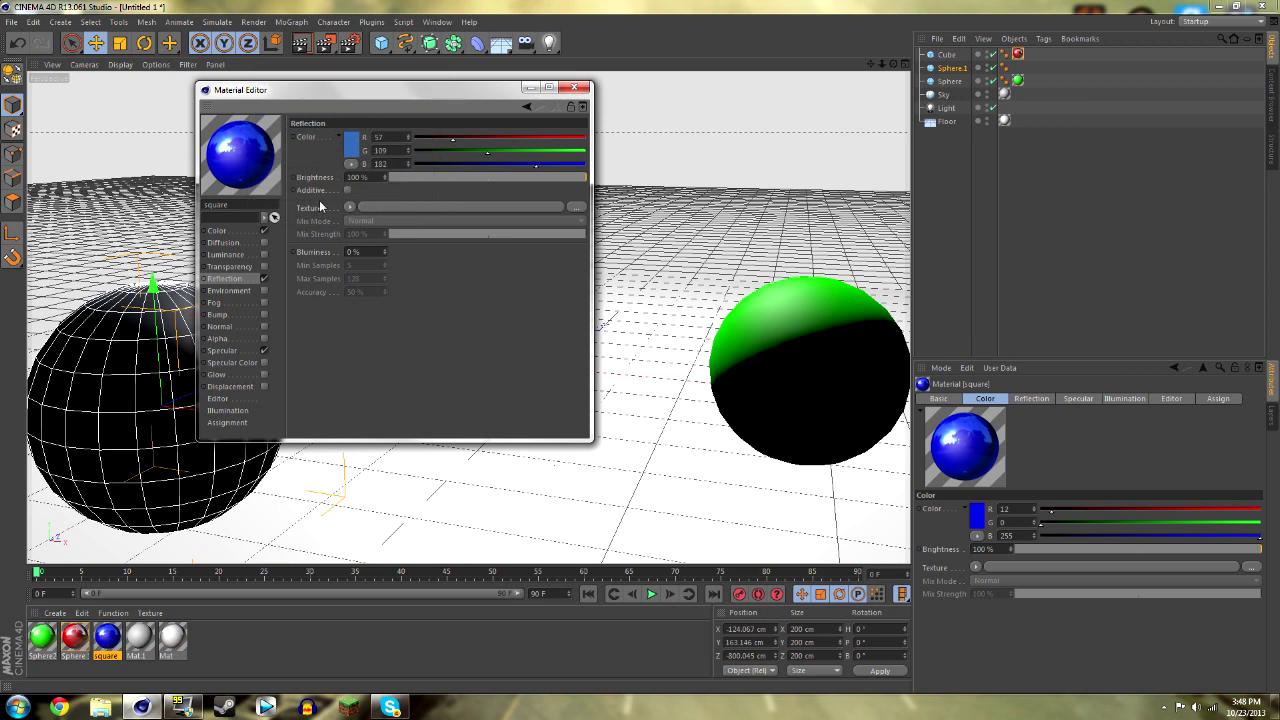
click(352, 143)
drag(318, 128, 312, 118)
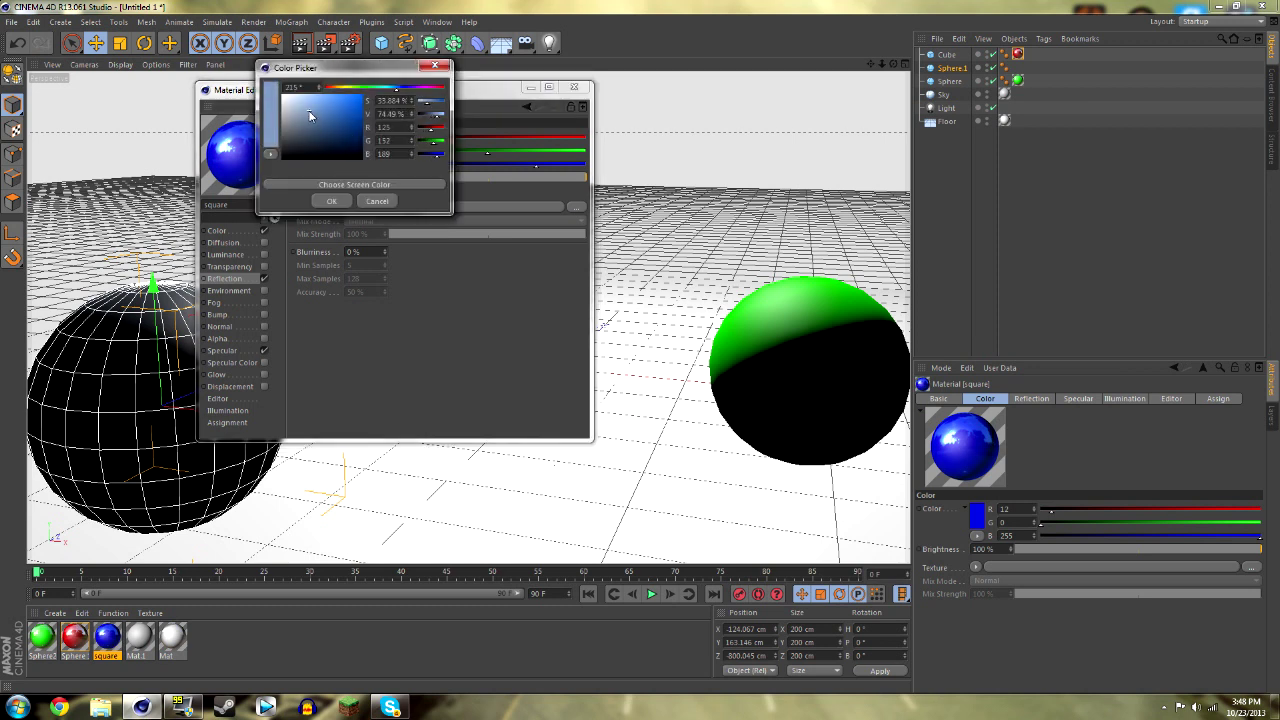
click(320, 205)
Load a Fresnel texture into the square material's Reflection channel.
click(349, 207)
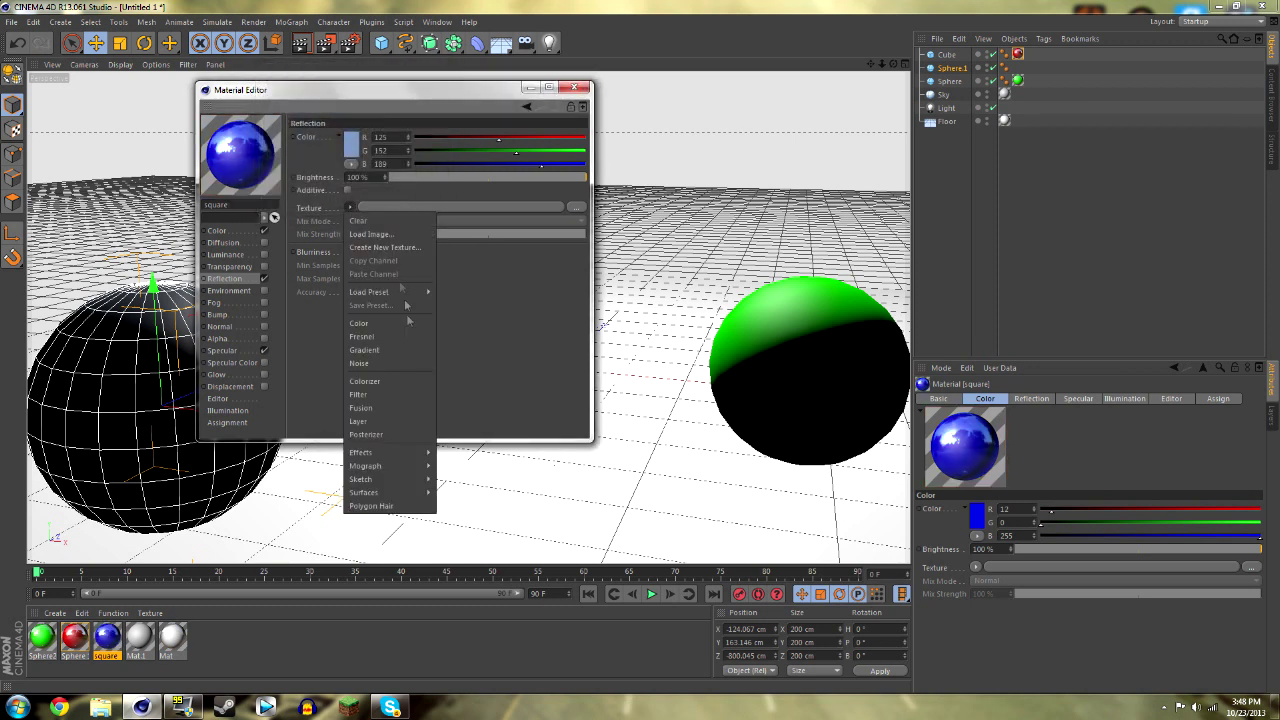
mouse_move(360, 456)
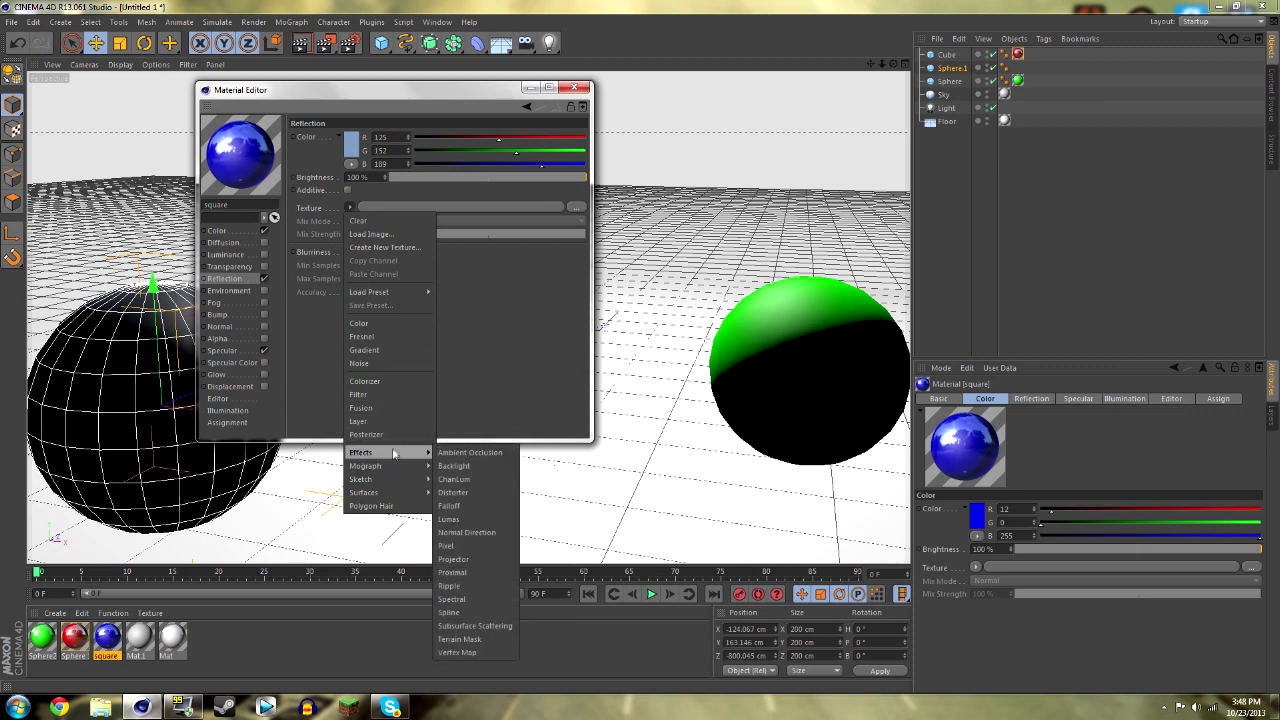
mouse_move(380, 496)
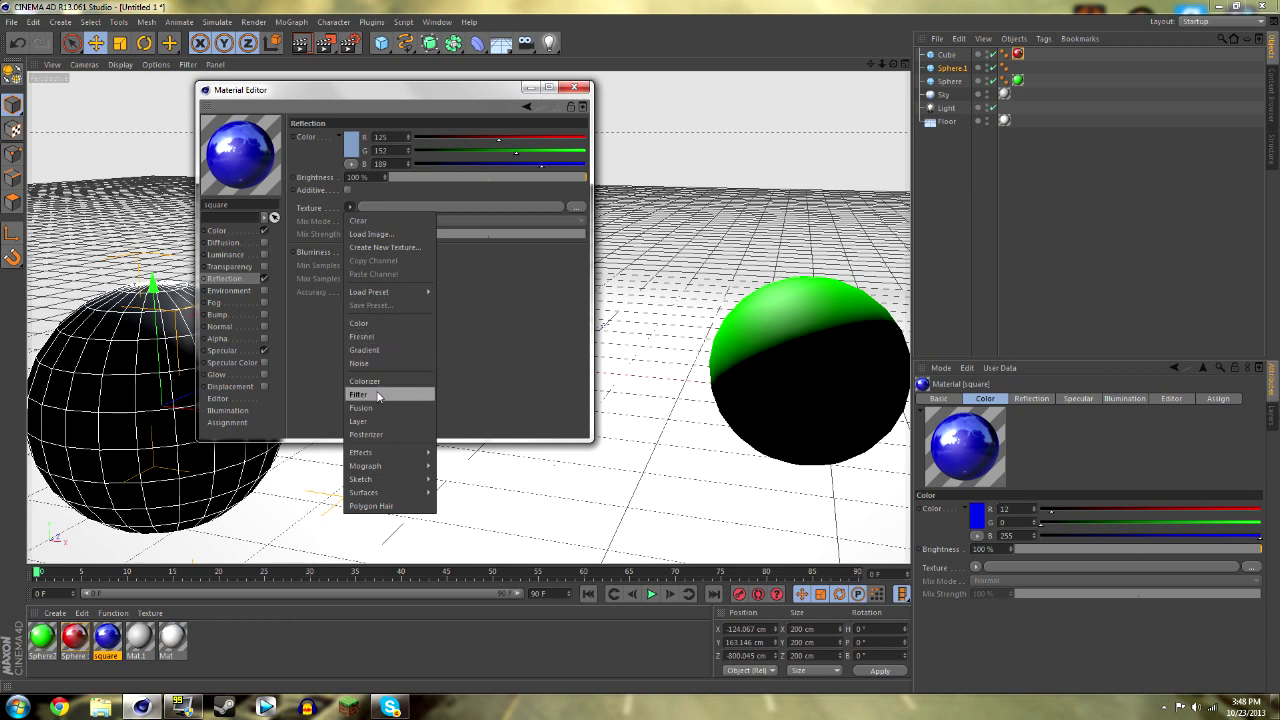
click(378, 336)
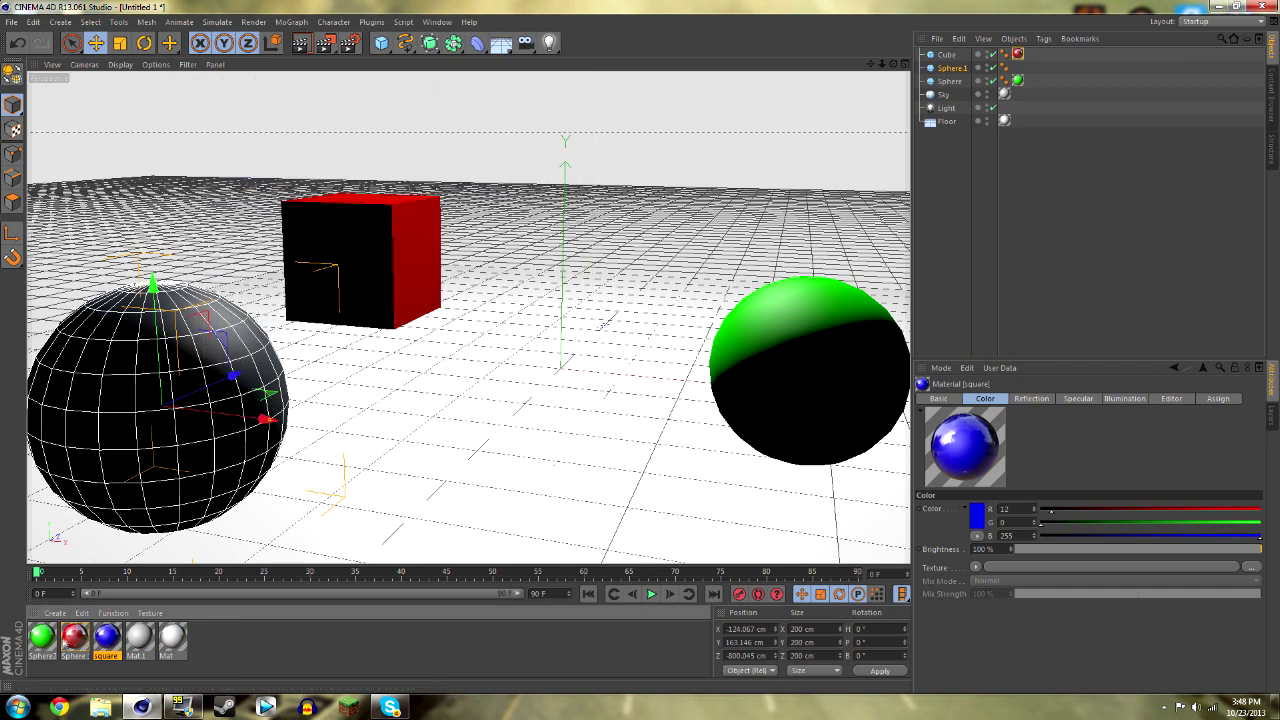
Apply the square material to the Sphere.1 object and preview the render.
drag(106, 637, 168, 348)
click(302, 43)
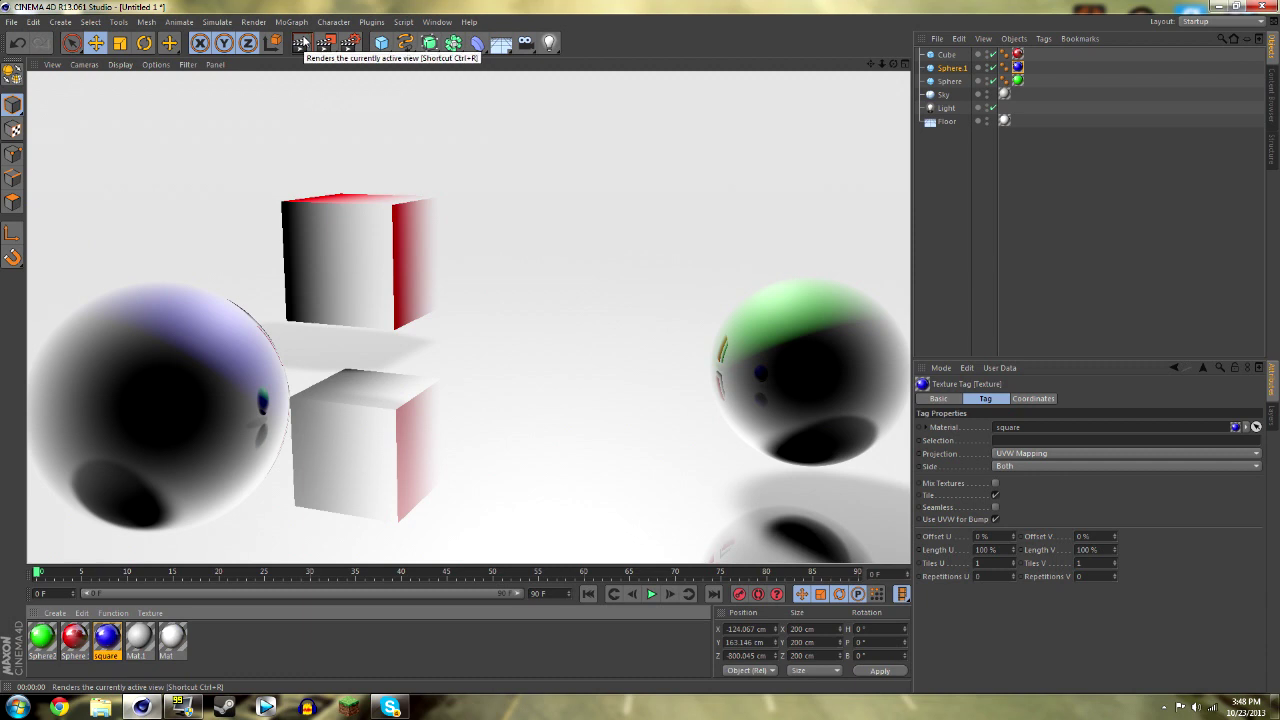
click(199, 110)
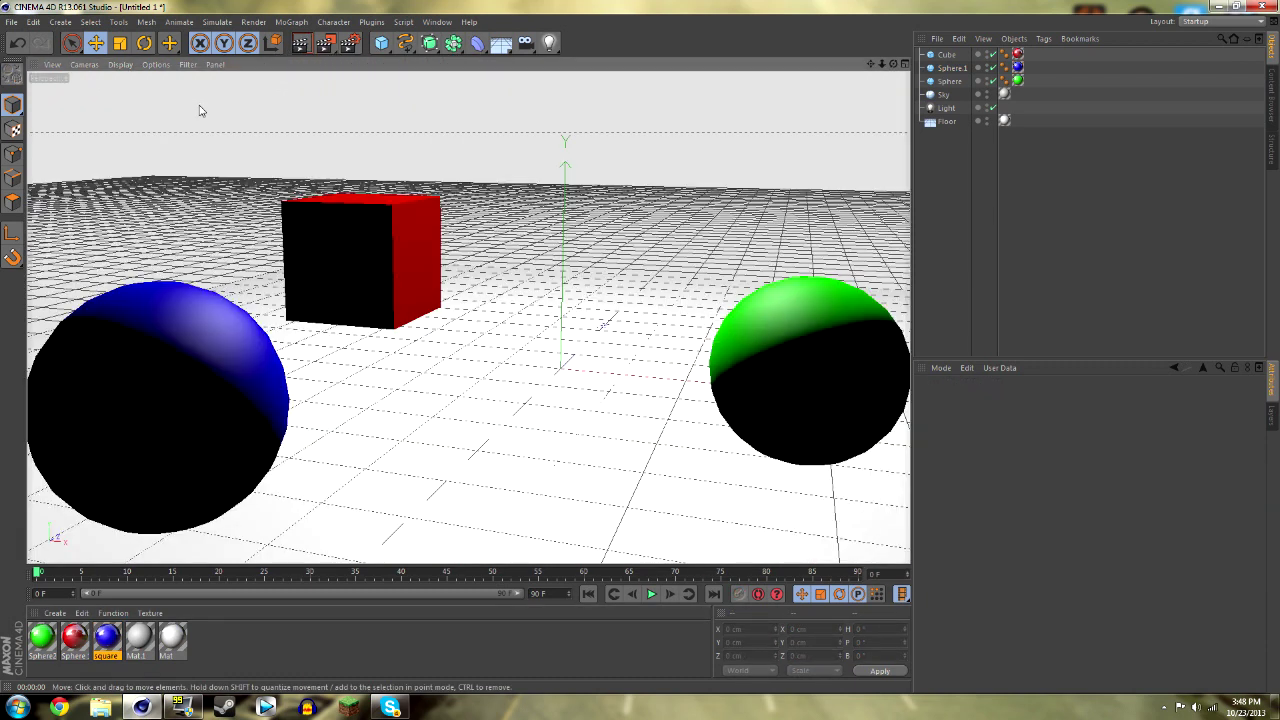
Add an omni light with 75% intensity at the scene origin and preview the render.
click(549, 43)
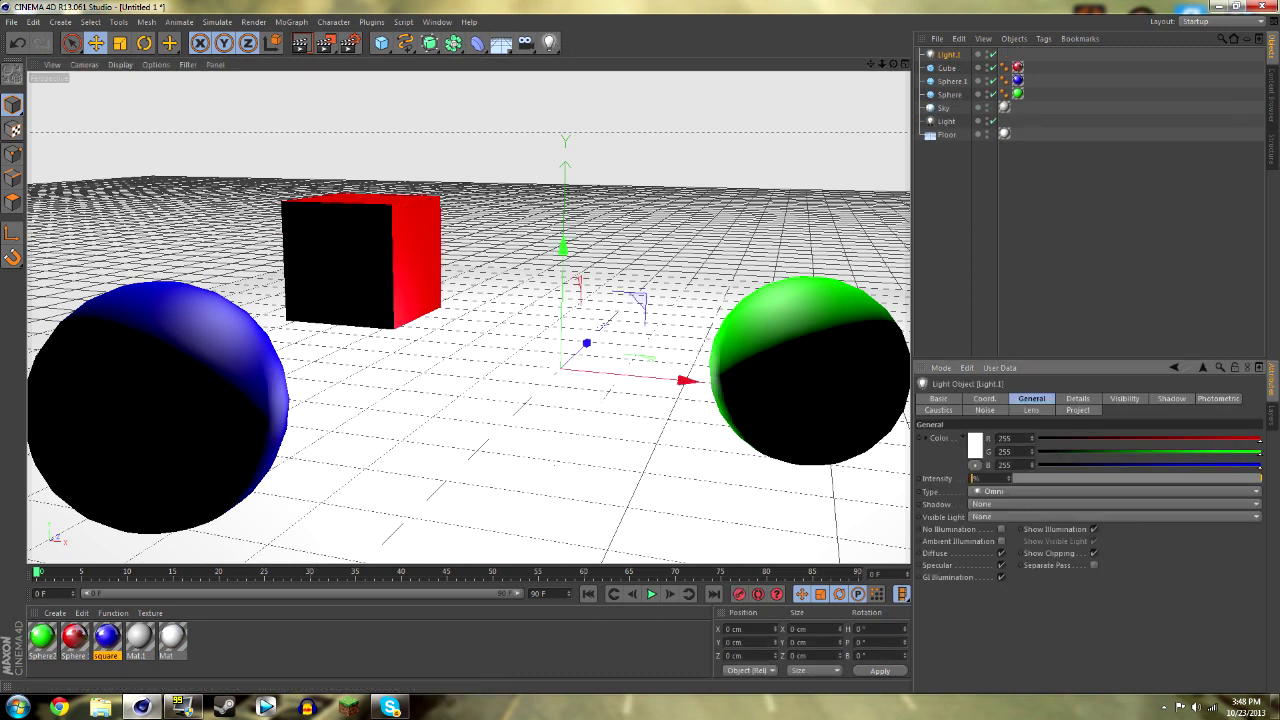
key(Return)
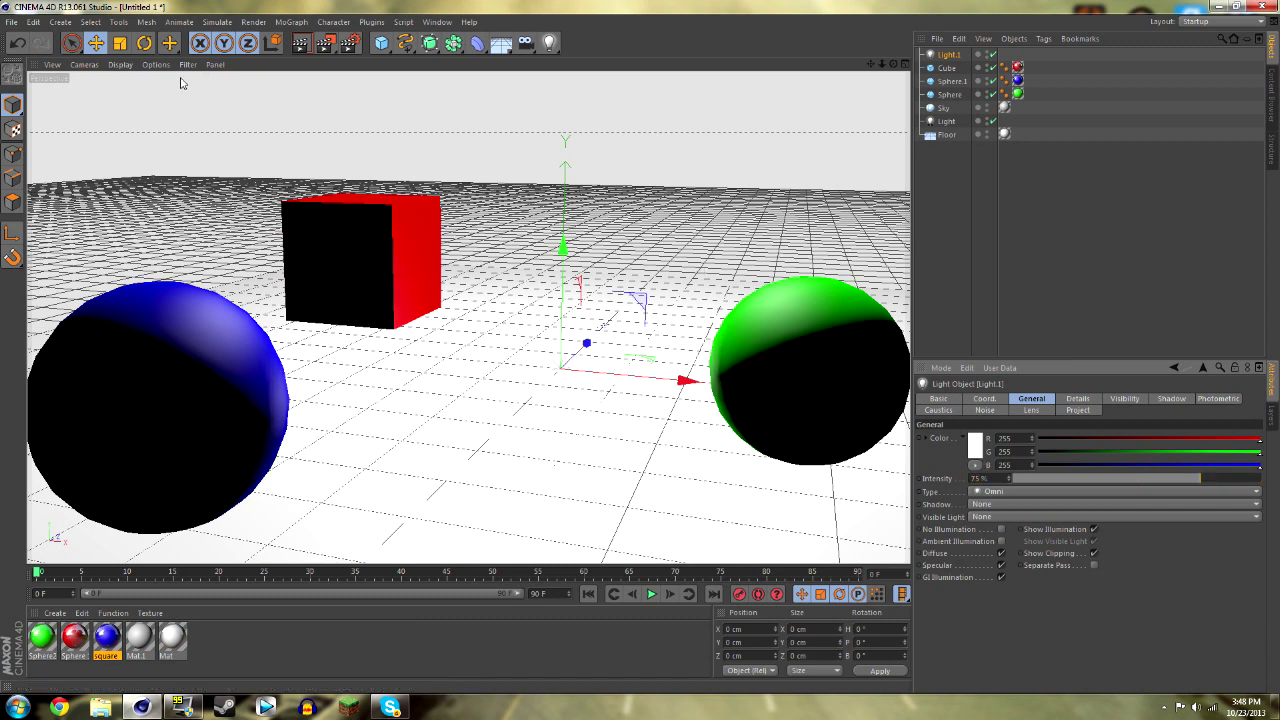
click(300, 43)
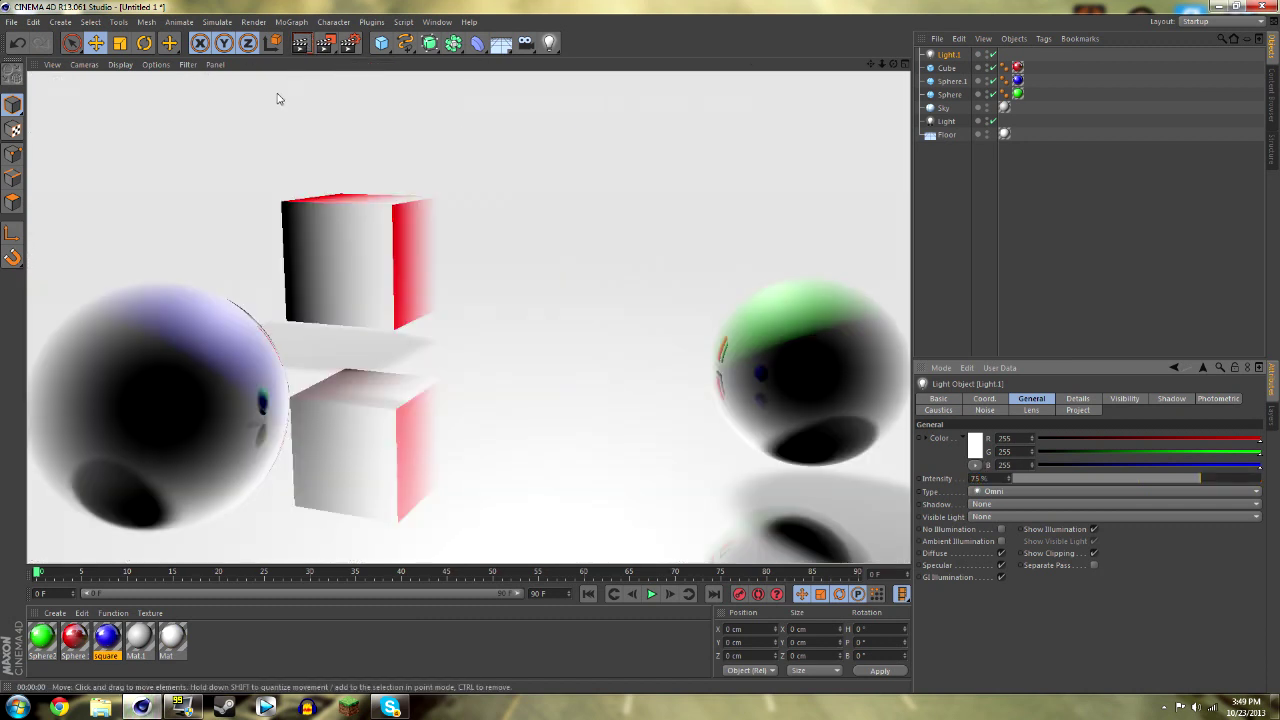
click(275, 103)
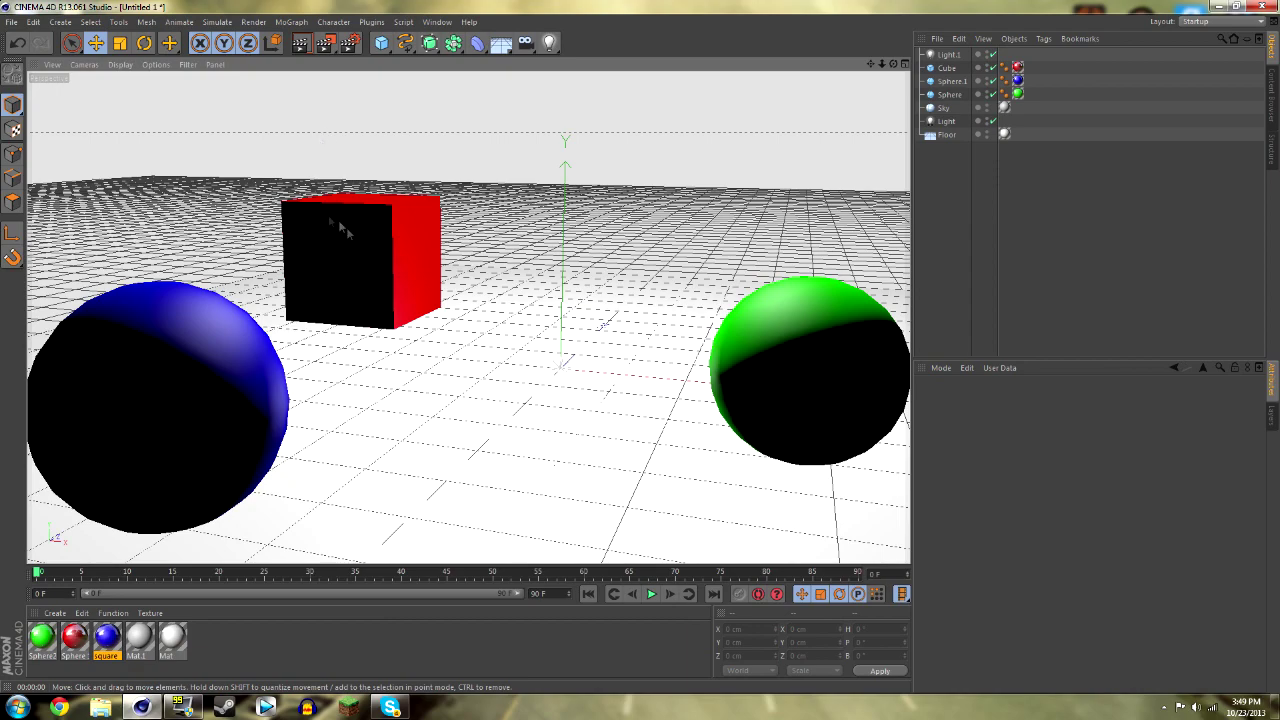
Add another omni light at full intensity and place it high above the objects, near the existing overhead light.
drag(882, 66, 840, 67)
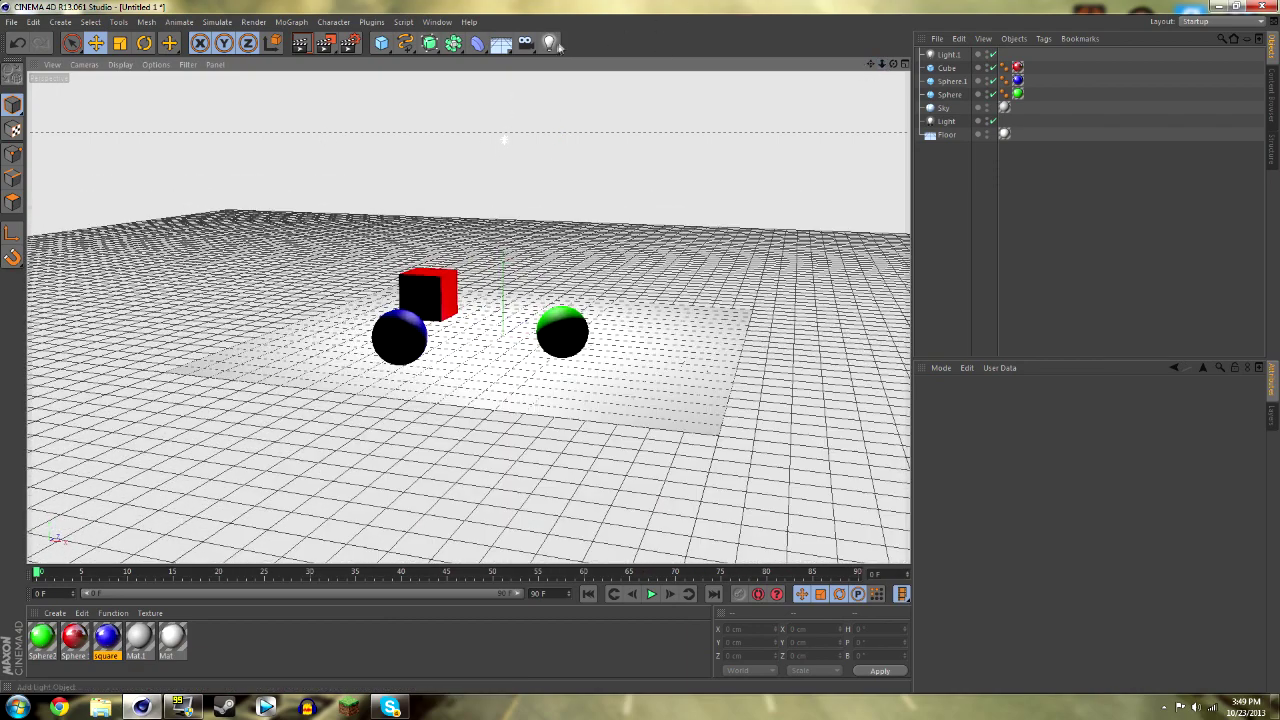
click(551, 47)
click(575, 62)
drag(622, 346, 396, 391)
drag(279, 247, 278, 127)
drag(390, 261, 594, 271)
drag(510, 248, 440, 312)
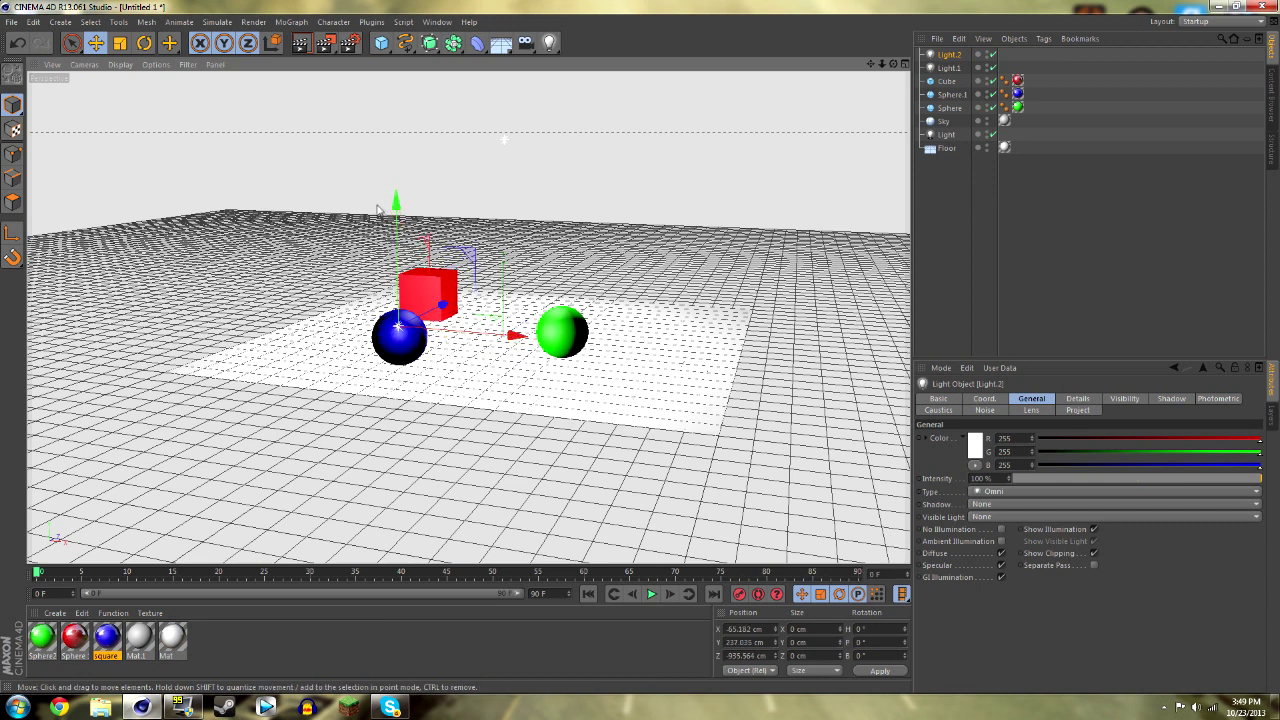
drag(398, 208, 396, 86)
drag(507, 134, 595, 134)
Add another omni light in front of the objects at about X -179, Y 0, Z -2063 cm and preview the render.
click(549, 42)
click(596, 62)
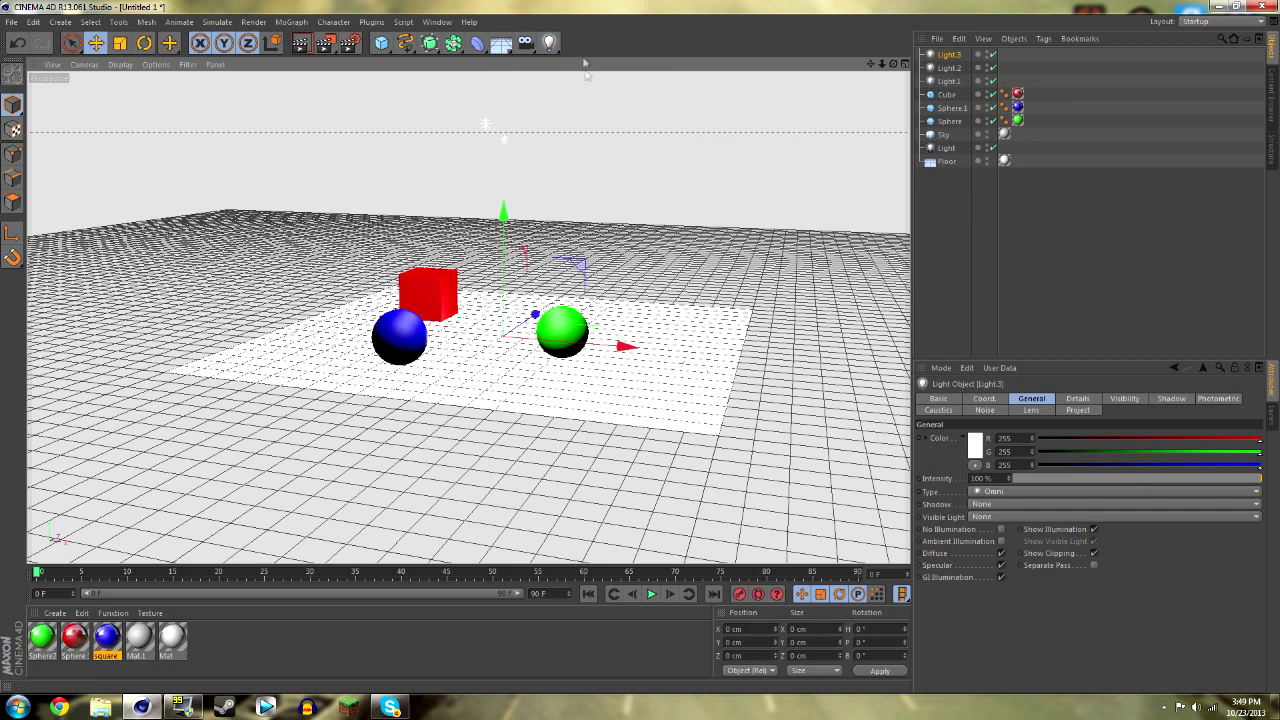
drag(620, 345, 248, 340)
drag(303, 372, 504, 433)
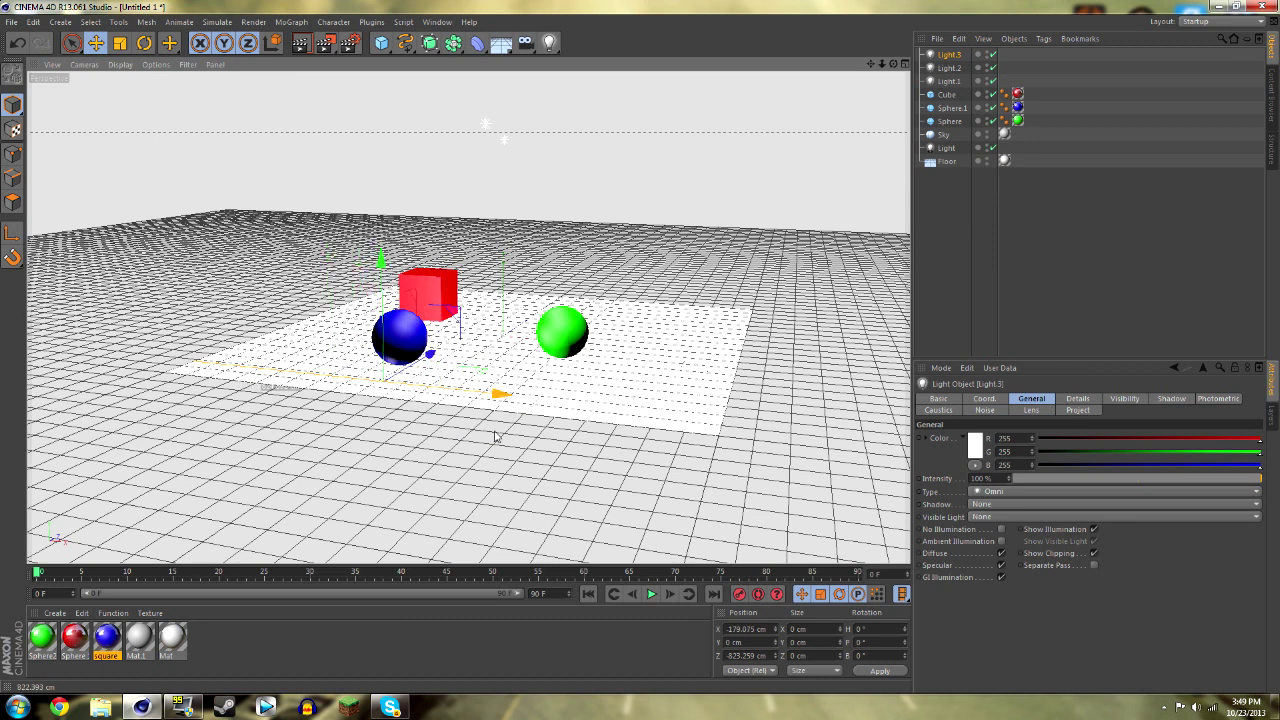
drag(427, 348, 200, 474)
click(300, 44)
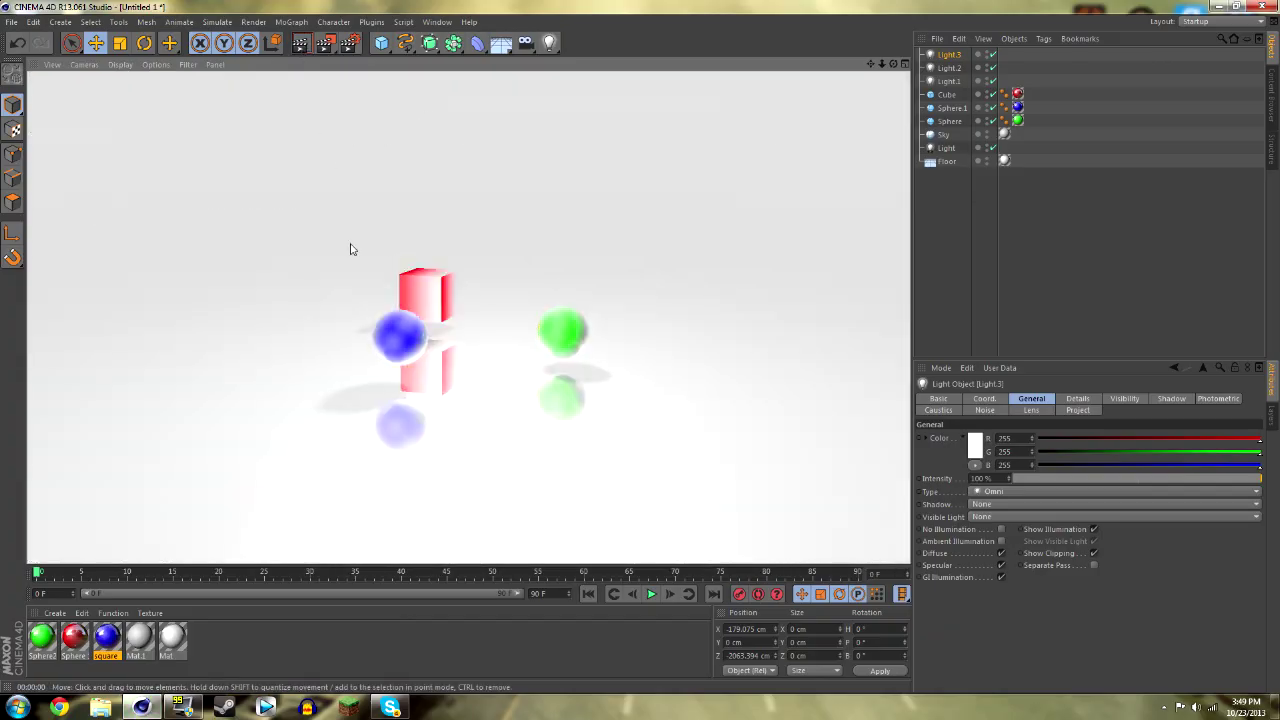
click(351, 245)
Replace the floor's Mat material with Mat.1 and preview the render.
mouse_move(895, 66)
mouse_down()
mouse_move(884, 66)
mouse_move(896, 68)
mouse_up()
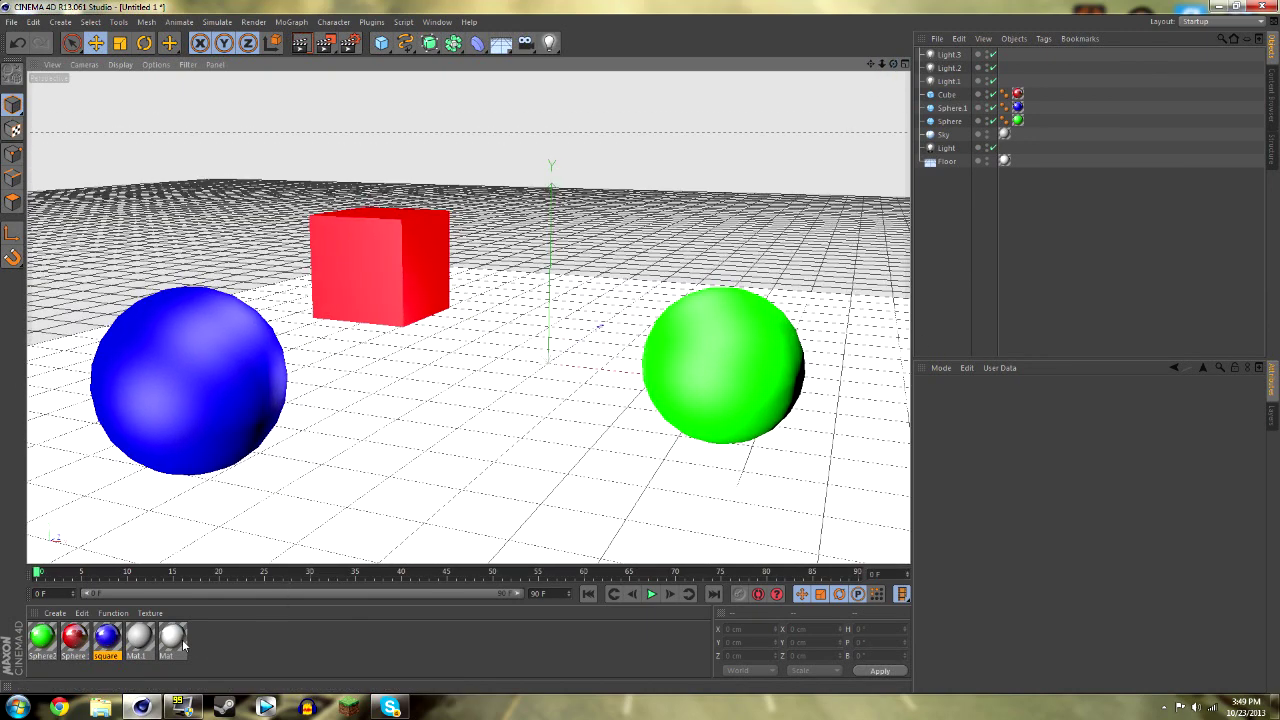
click(1005, 160)
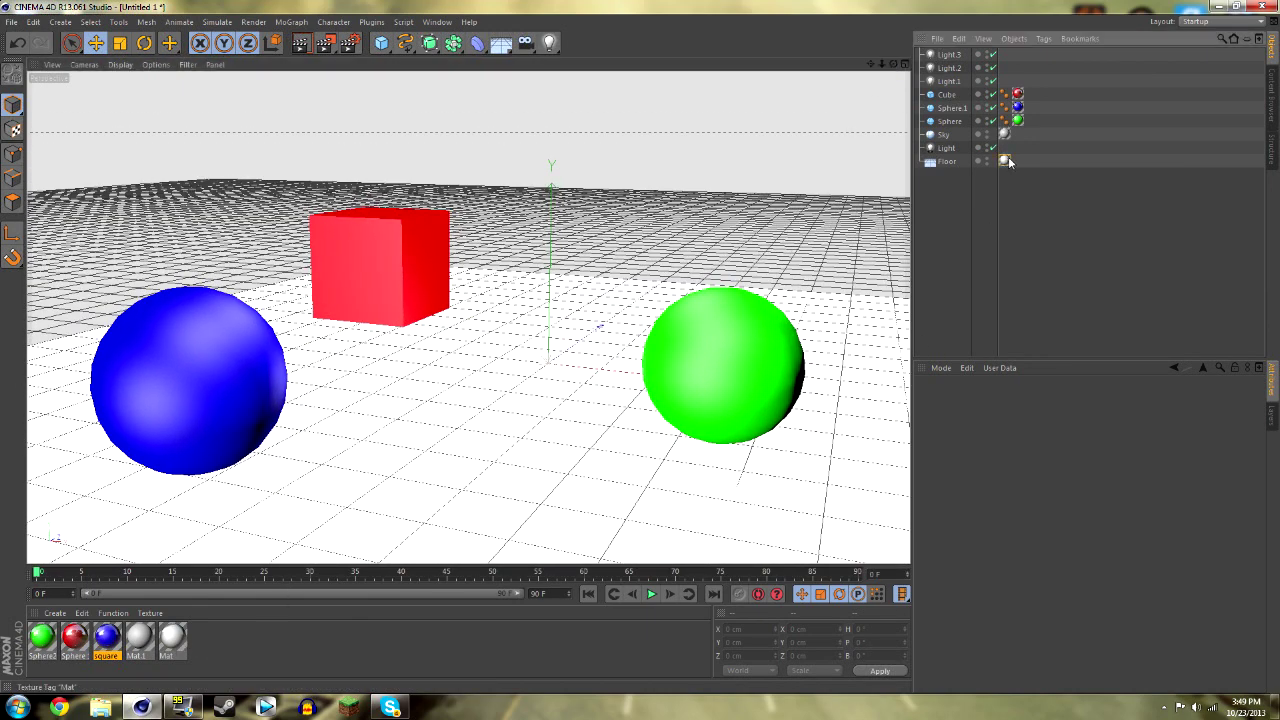
key(Delete)
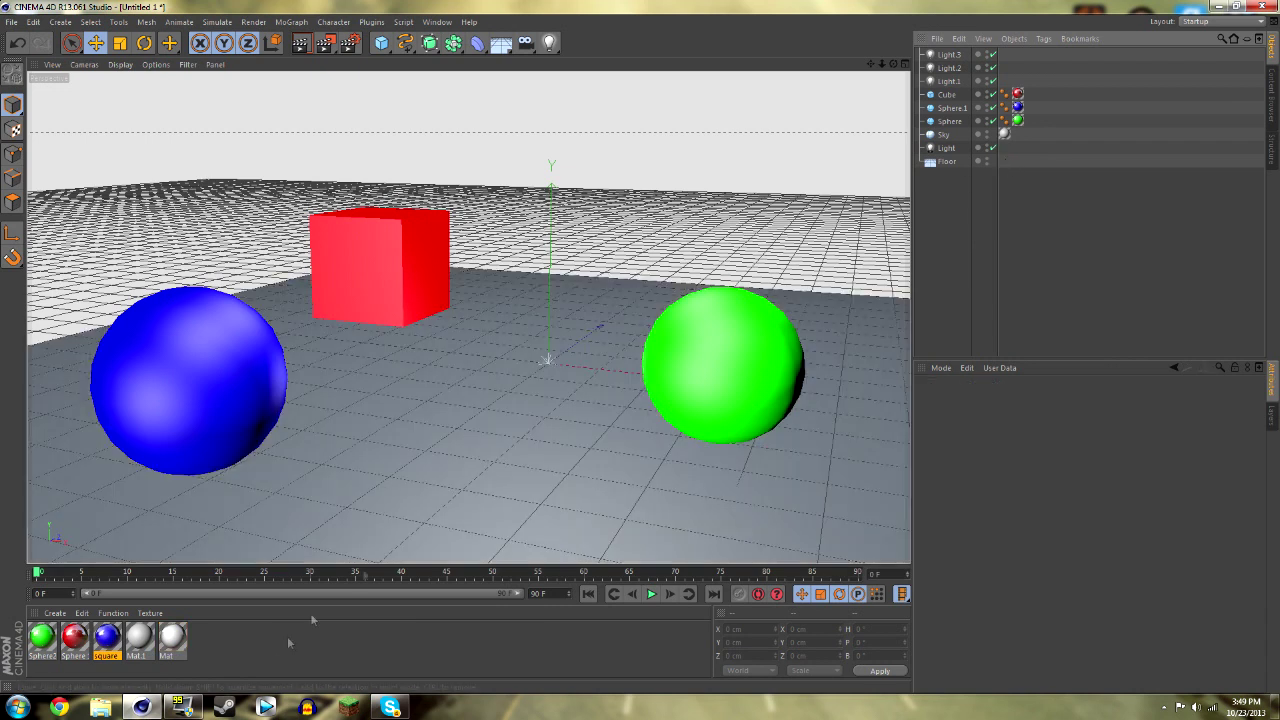
drag(139, 637, 1003, 160)
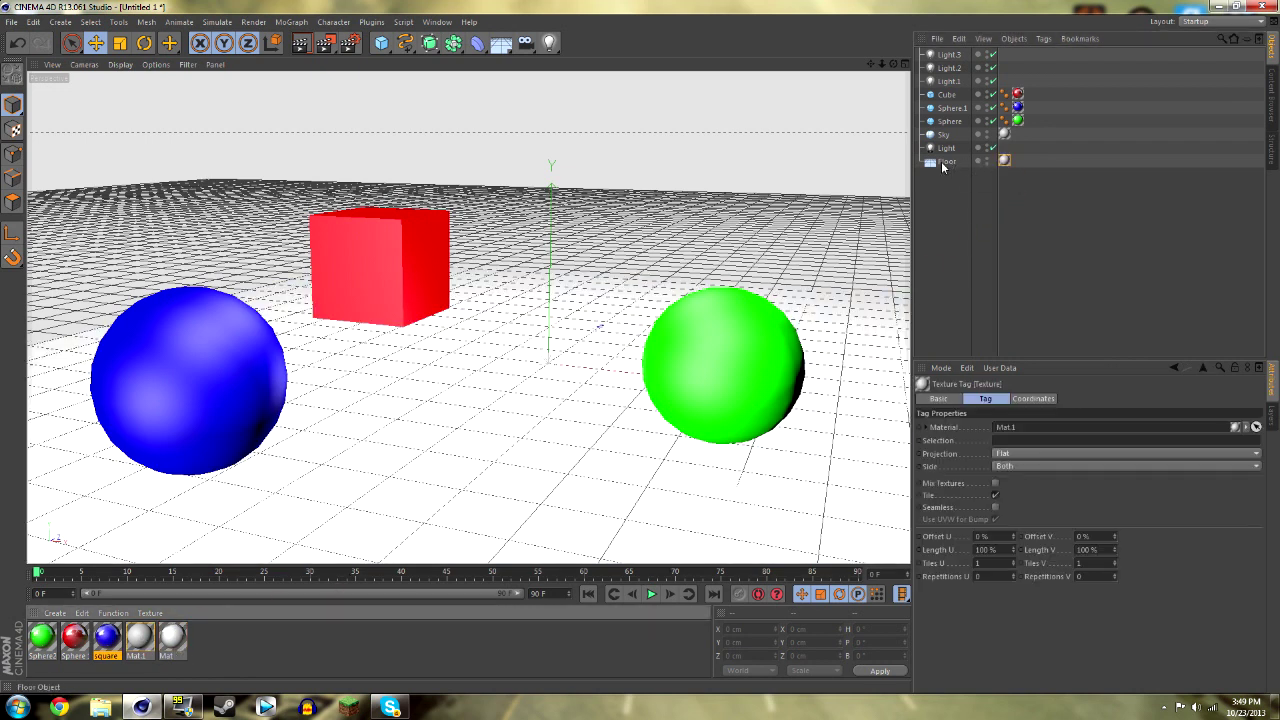
click(300, 50)
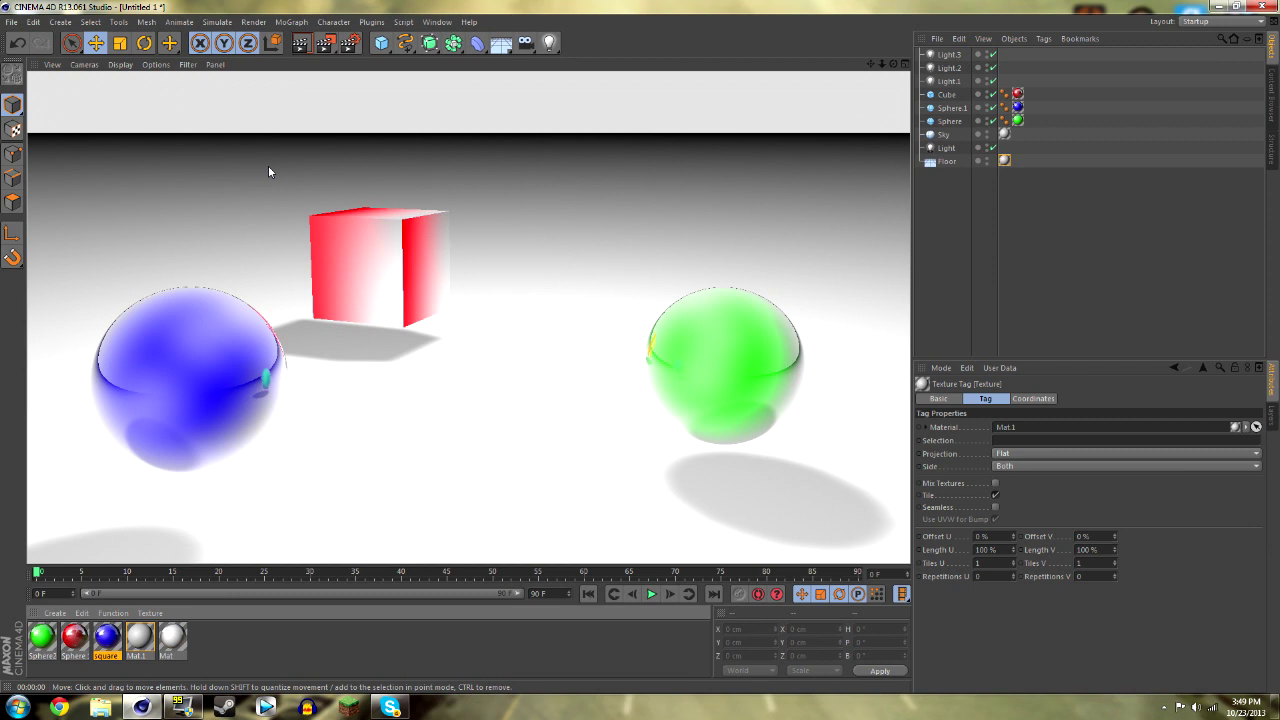
click(268, 168)
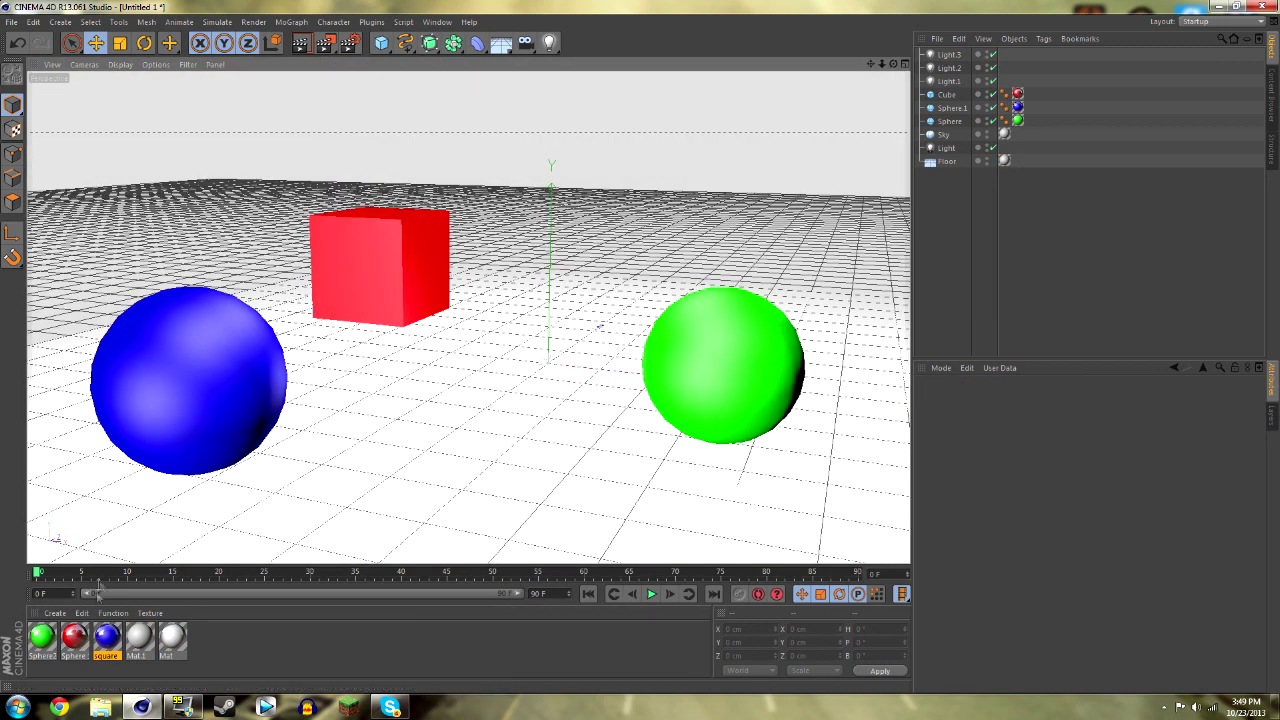
Clear the Reflection channel textures from the square, Sphere 1 and Sphere2 materials.
click(106, 640)
double_click(106, 640)
click(348, 206)
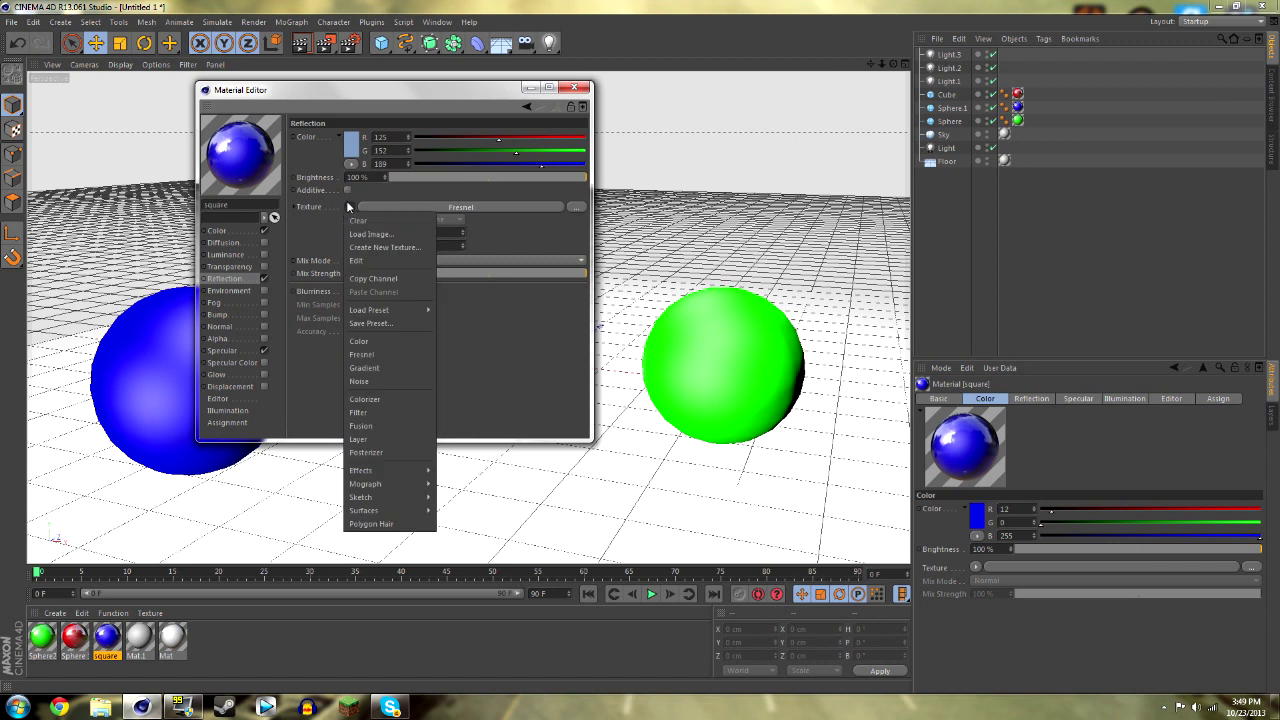
click(357, 222)
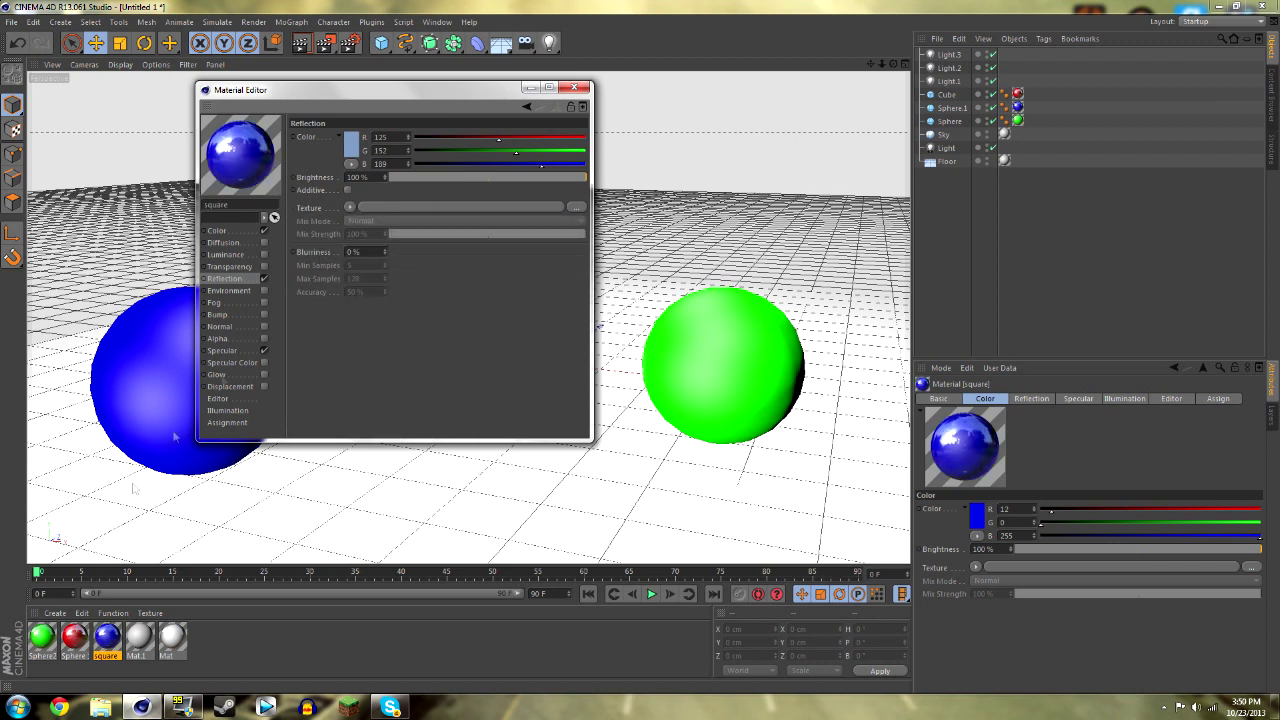
click(74, 637)
click(349, 206)
click(357, 222)
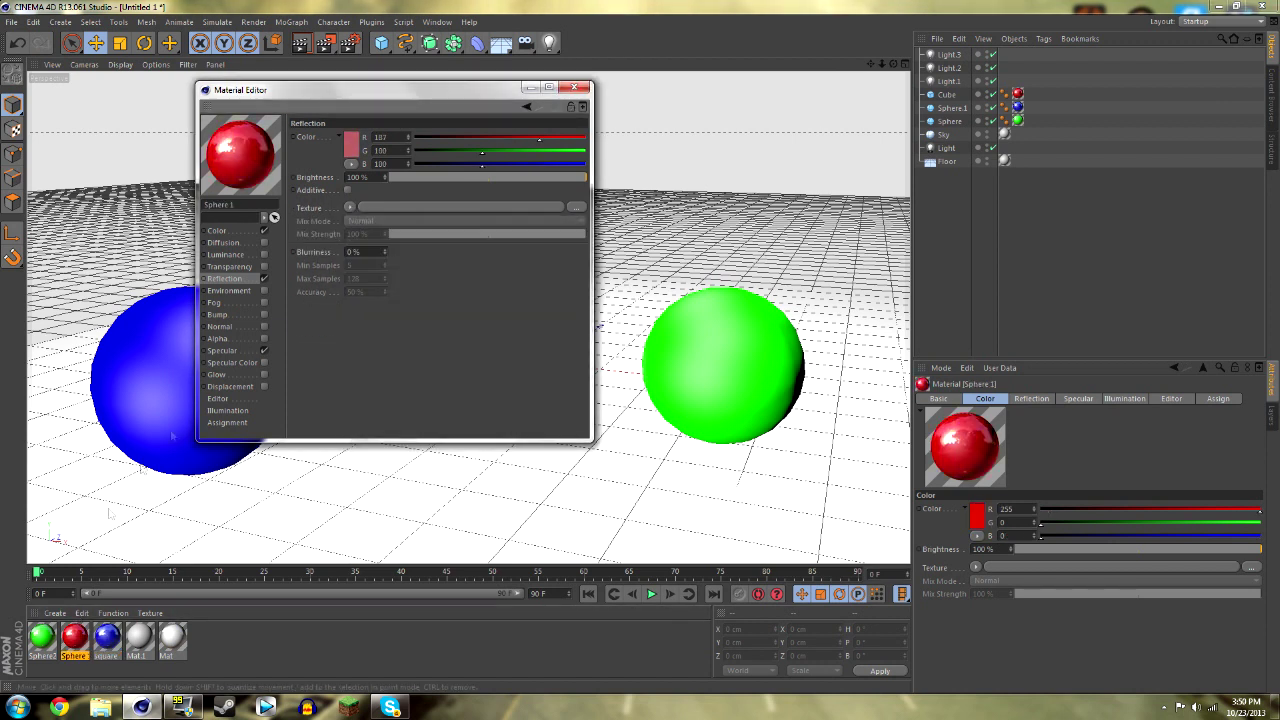
click(42, 637)
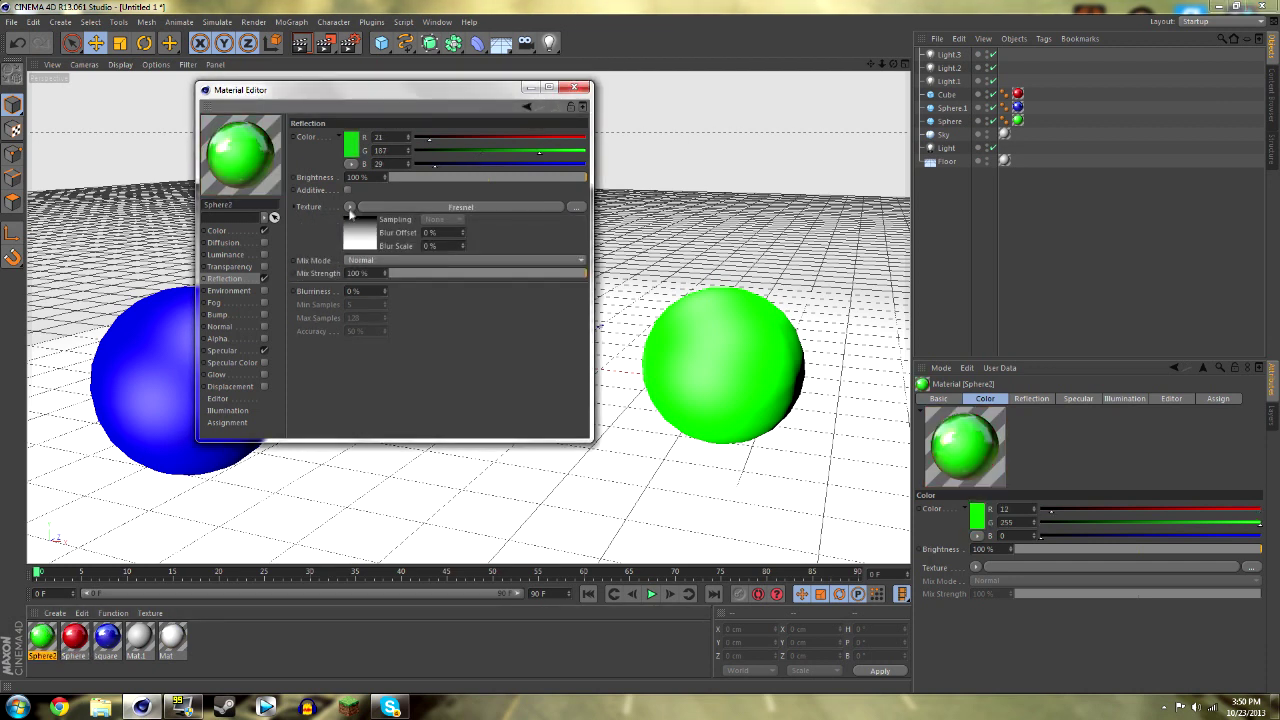
click(348, 206)
click(357, 222)
click(573, 88)
Preview the render from the current view and from a slightly adjusted angle to check the reflections.
click(299, 44)
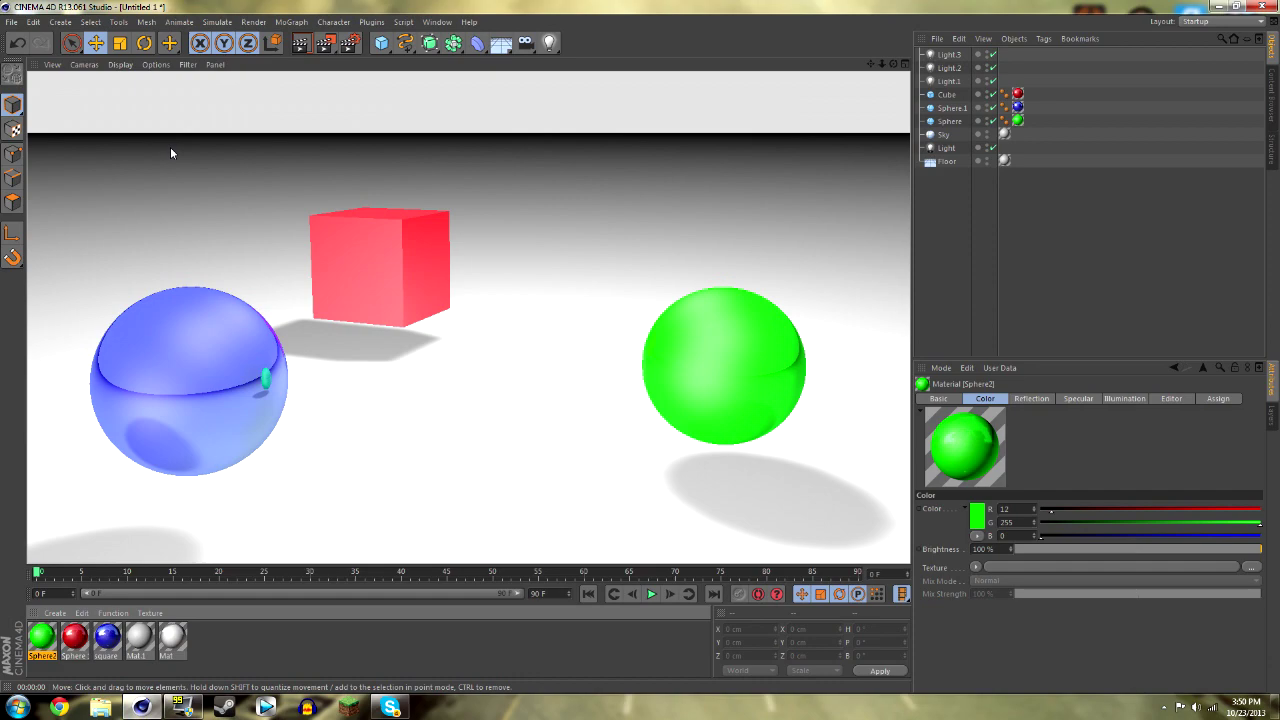
click(170, 153)
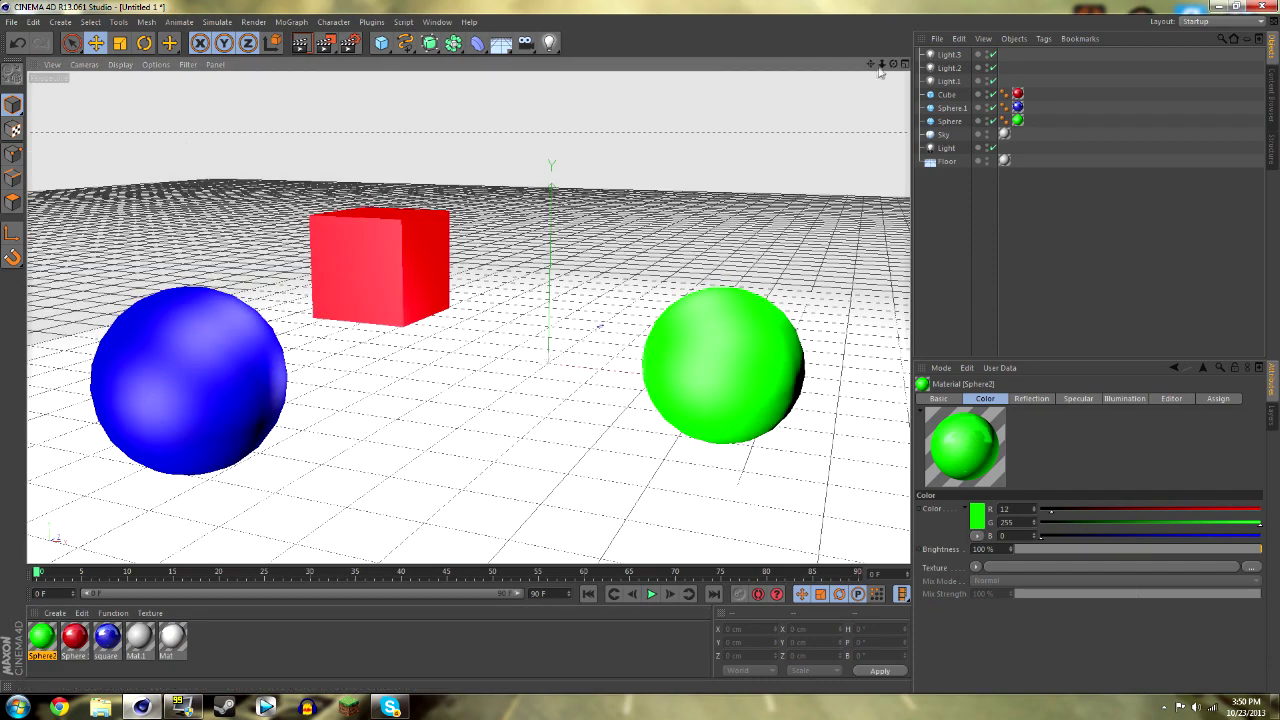
drag(895, 66, 850, 66)
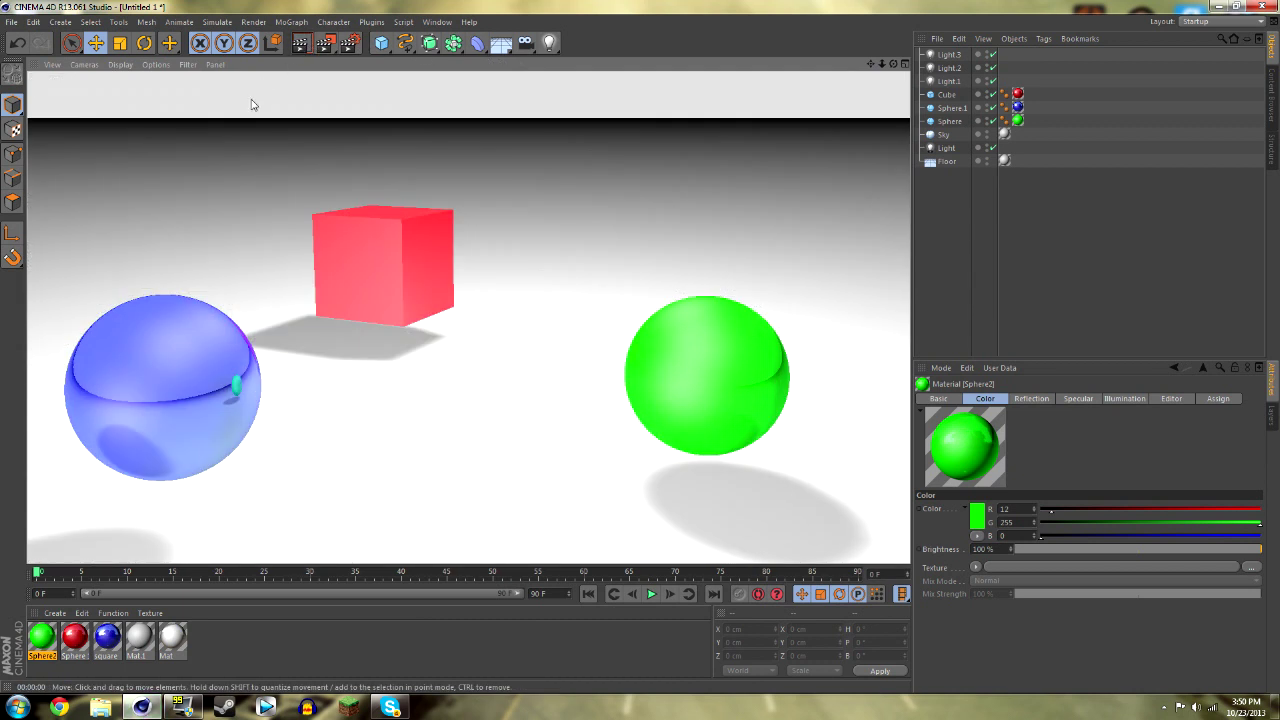
click(252, 104)
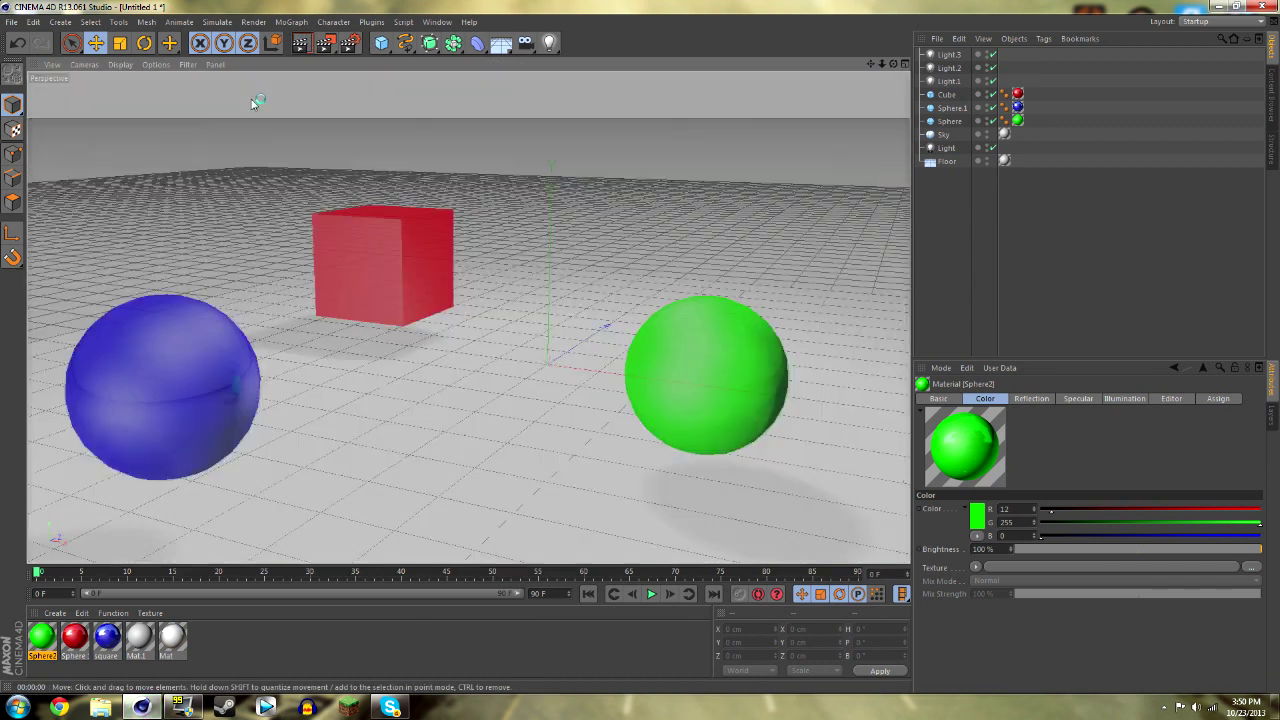
Set the green sphere's radius to 250 cm.
click(668, 343)
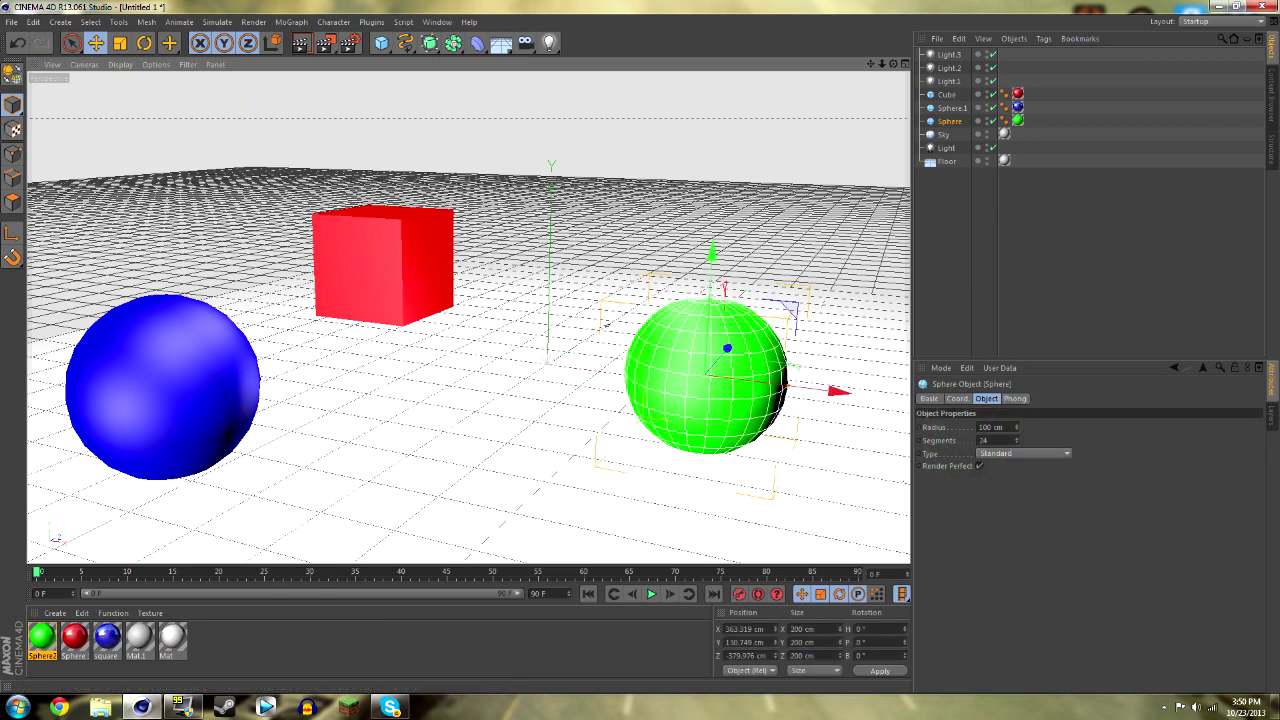
click(991, 427)
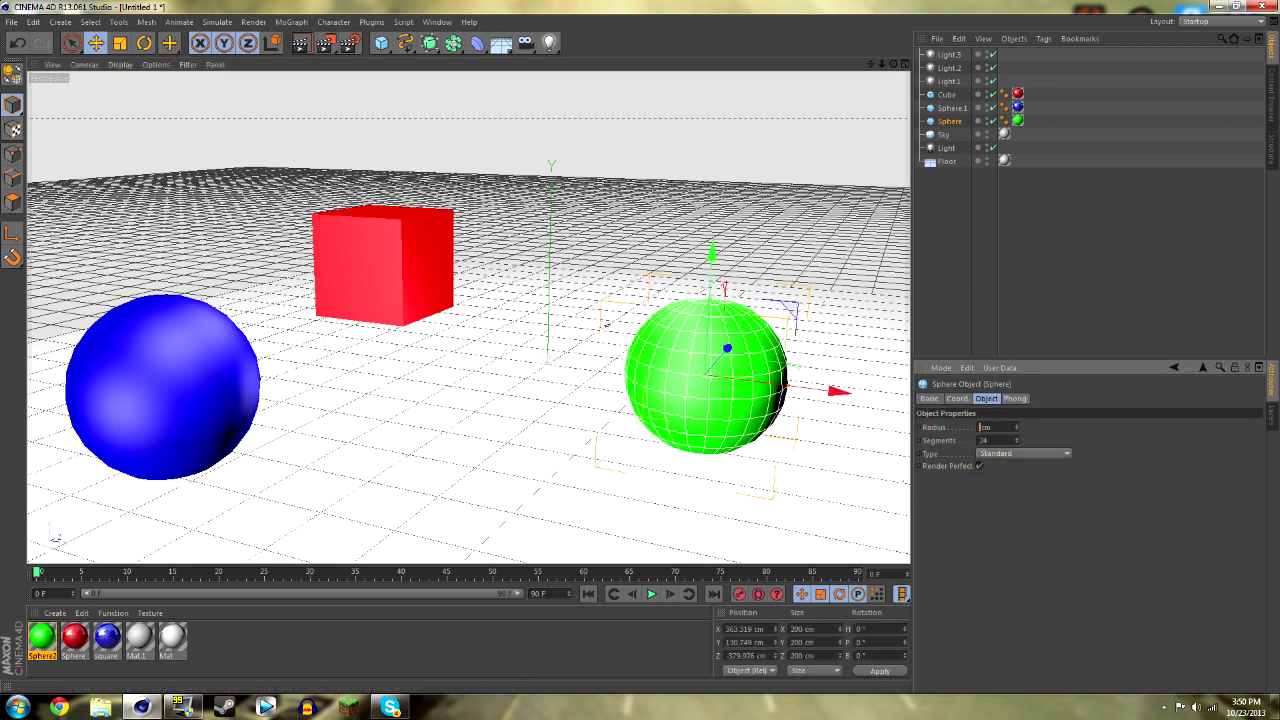
text(250)
key(Return)
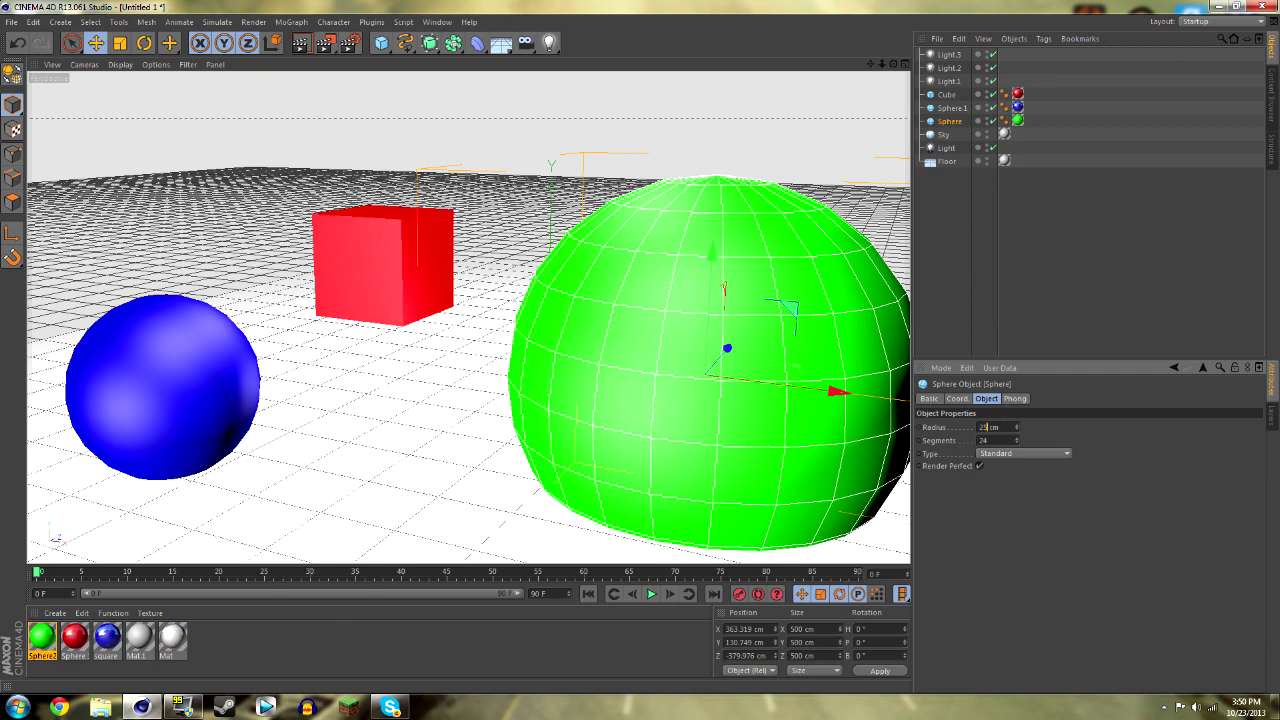
Set the green sphere's radius to 150 cm and the blue sphere's radius to 57 cm.
text(100)
key(Return)
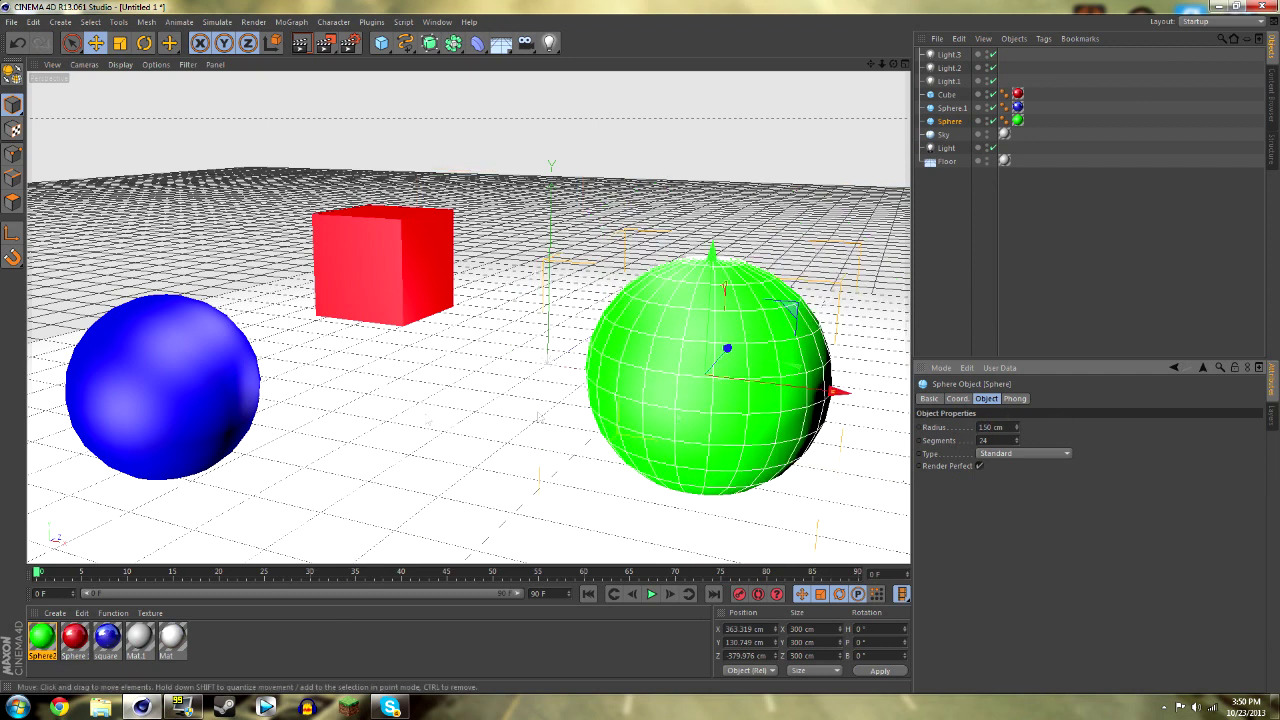
click(165, 390)
click(988, 427)
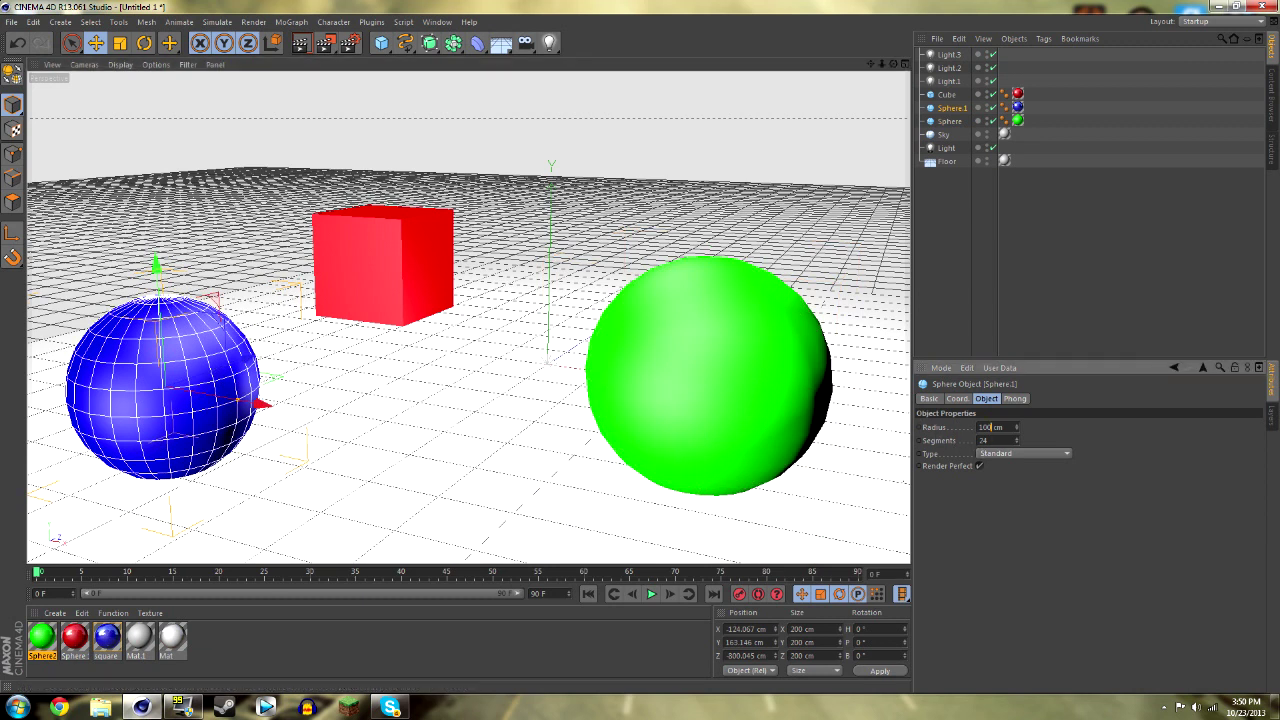
text(50)
key(Return)
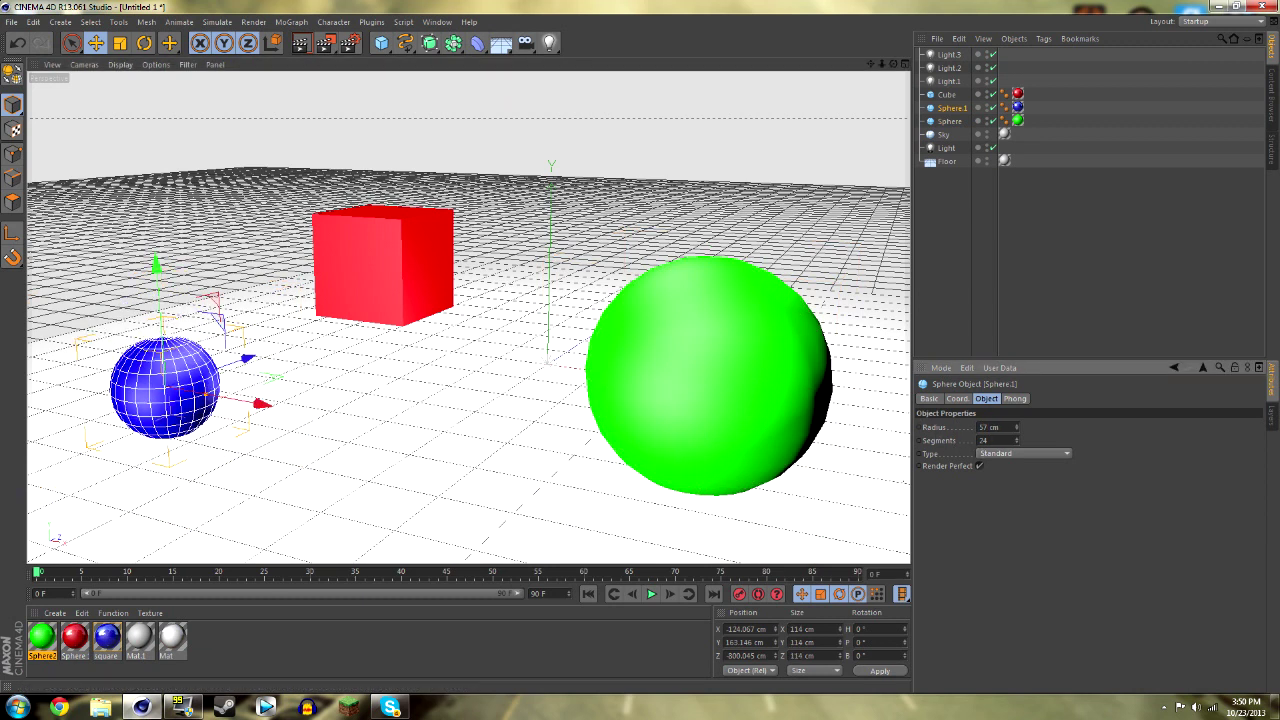
Resize the red cube to 777 cm in X, 456 cm in Y and 256 cm in Z.
click(381, 255)
click(957, 427)
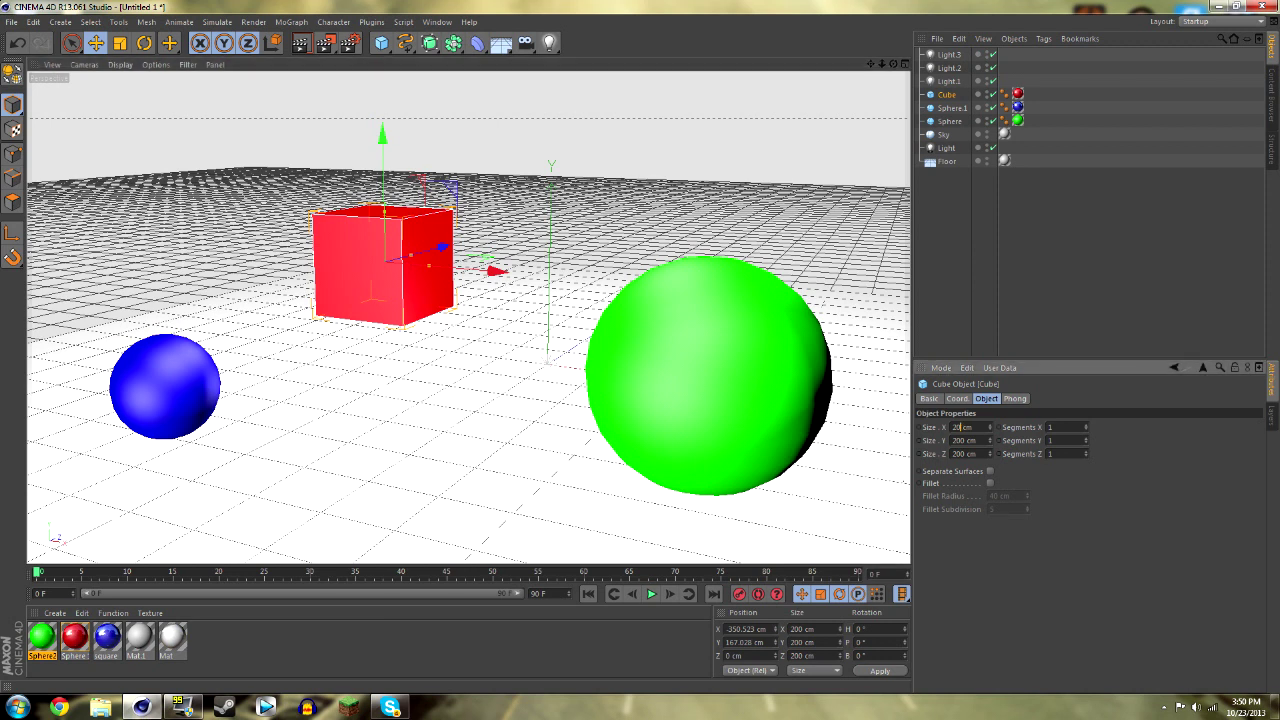
text(777)
key(Return)
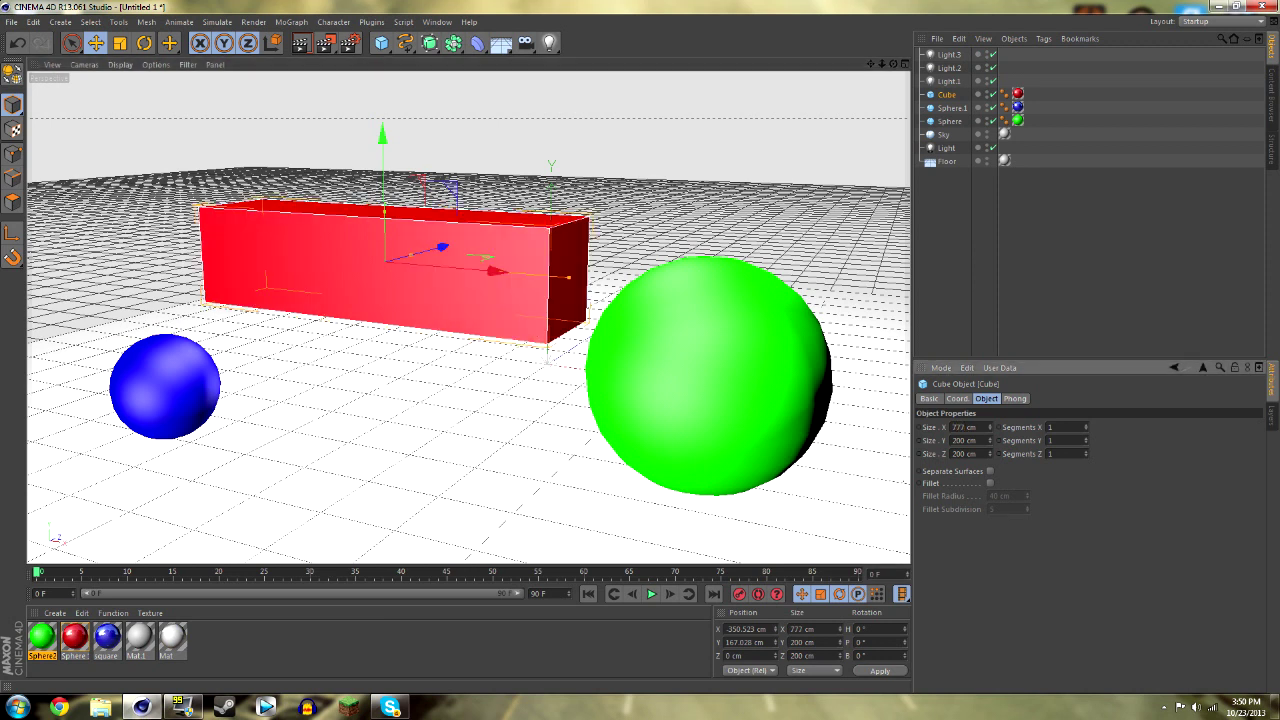
text(456)
key(Return)
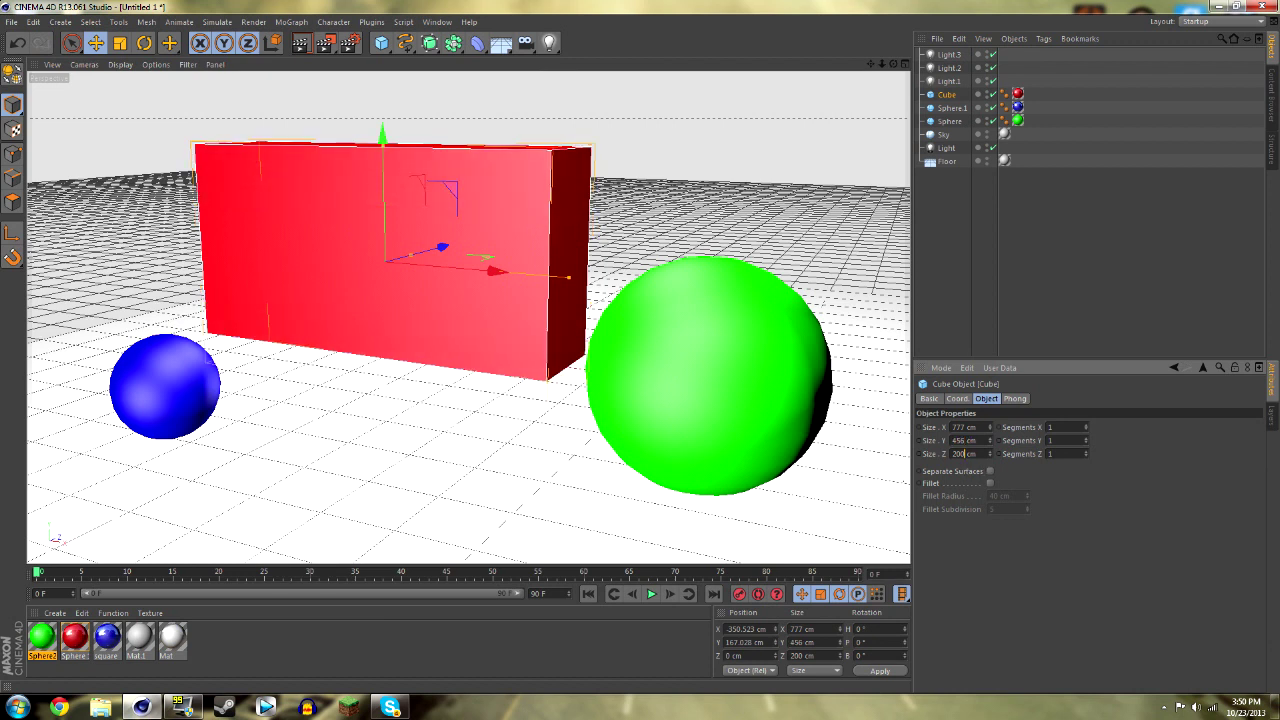
text(256)
key(Return)
Move the red box up and back to about X -553, Y 238, Z 381 cm and preview the render.
drag(384, 136, 396, 101)
drag(447, 211, 506, 202)
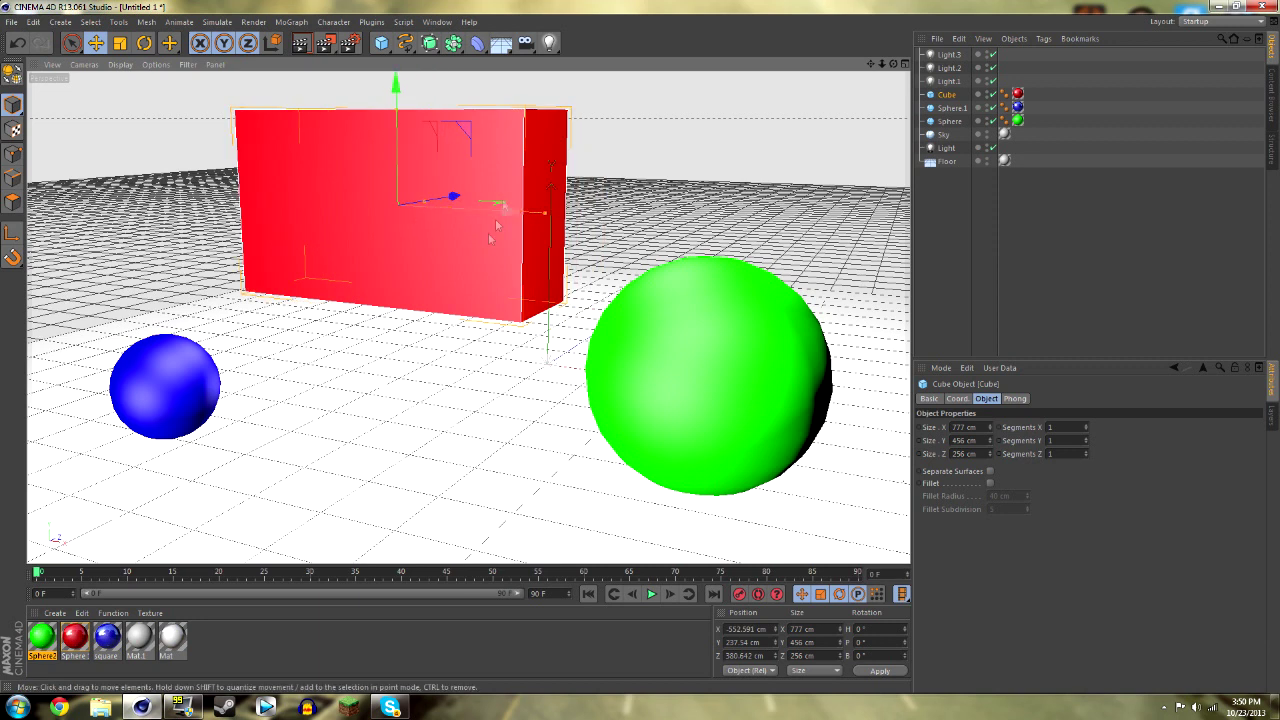
click(300, 43)
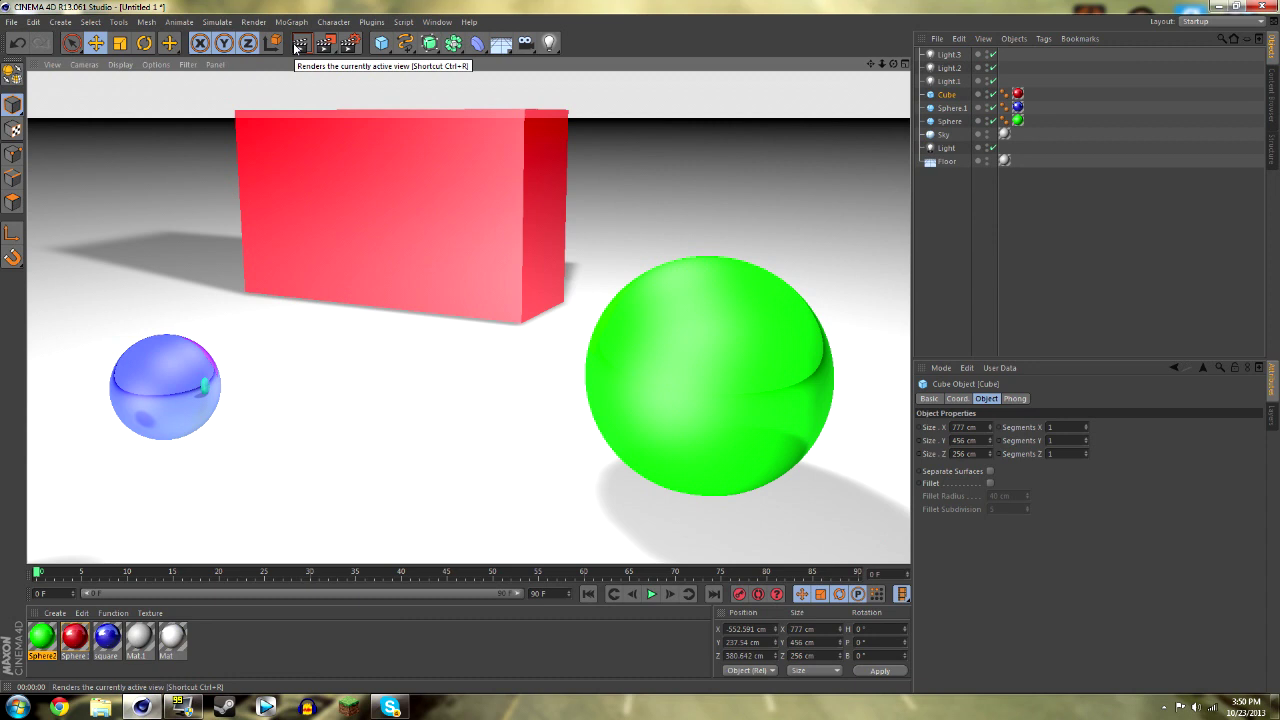
click(197, 121)
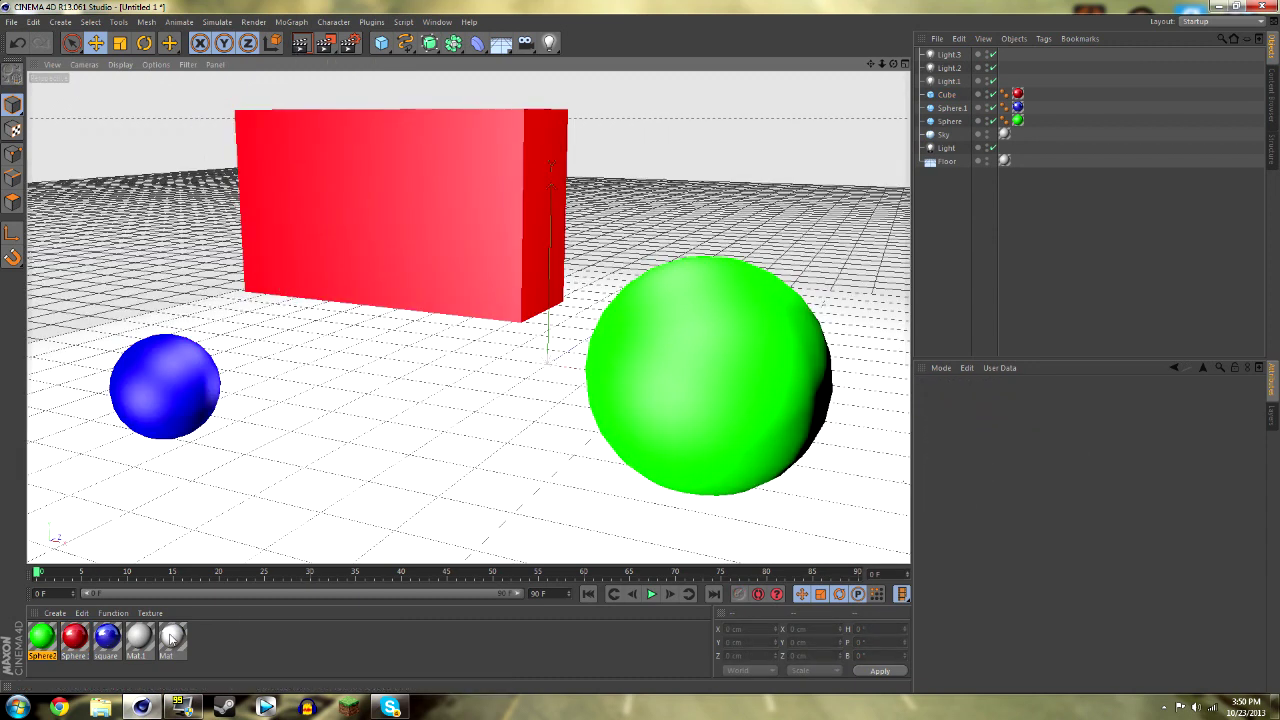
Replace the floor's material with the Mat material and preview the render.
click(1005, 160)
key(Delete)
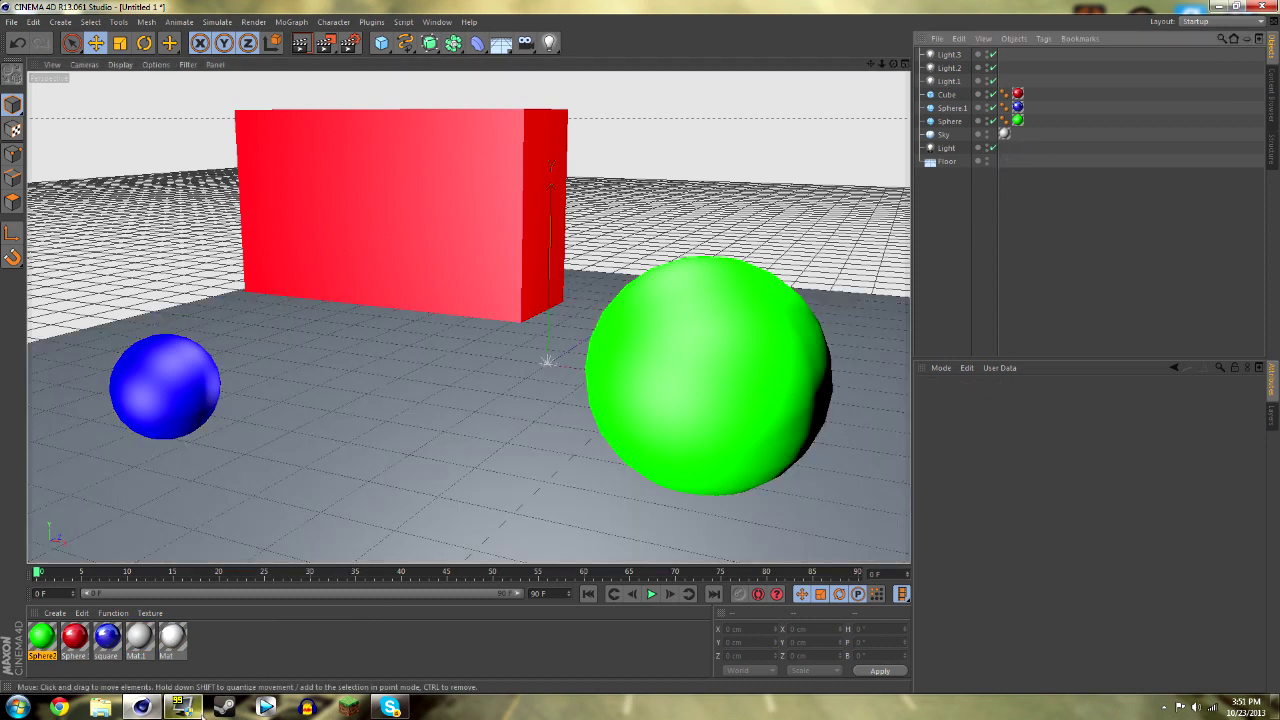
drag(173, 637, 945, 162)
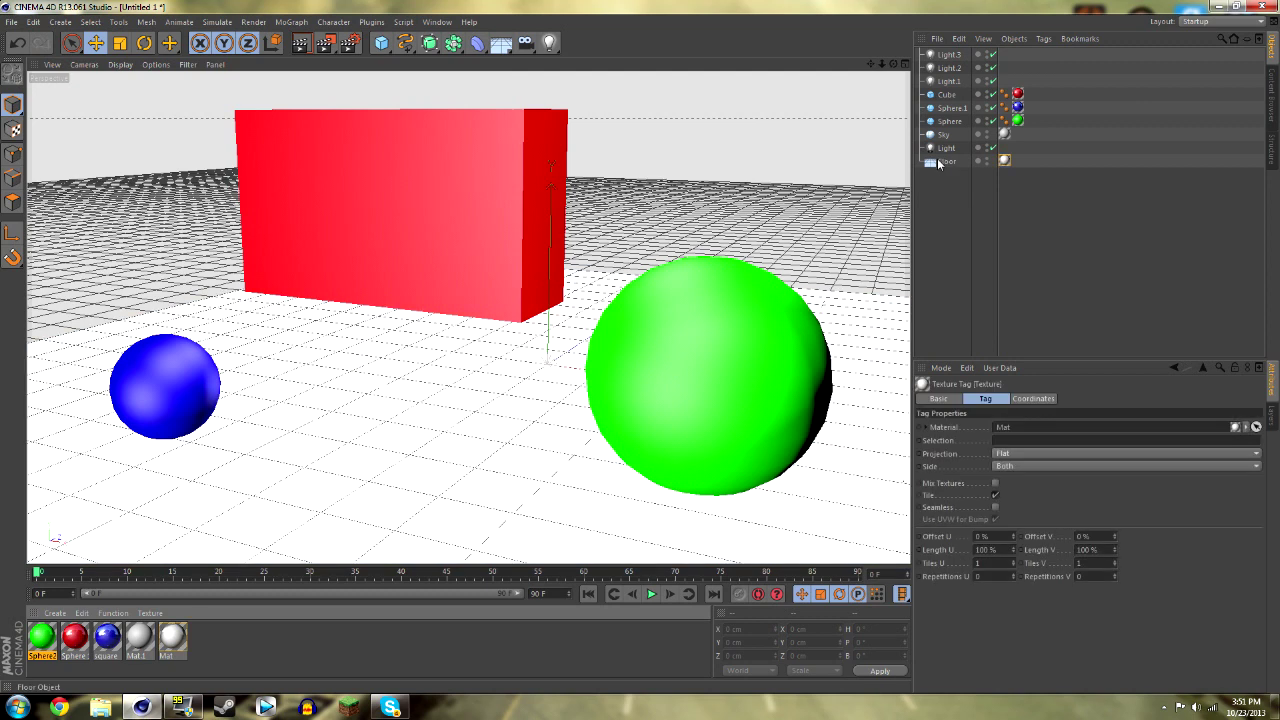
click(301, 44)
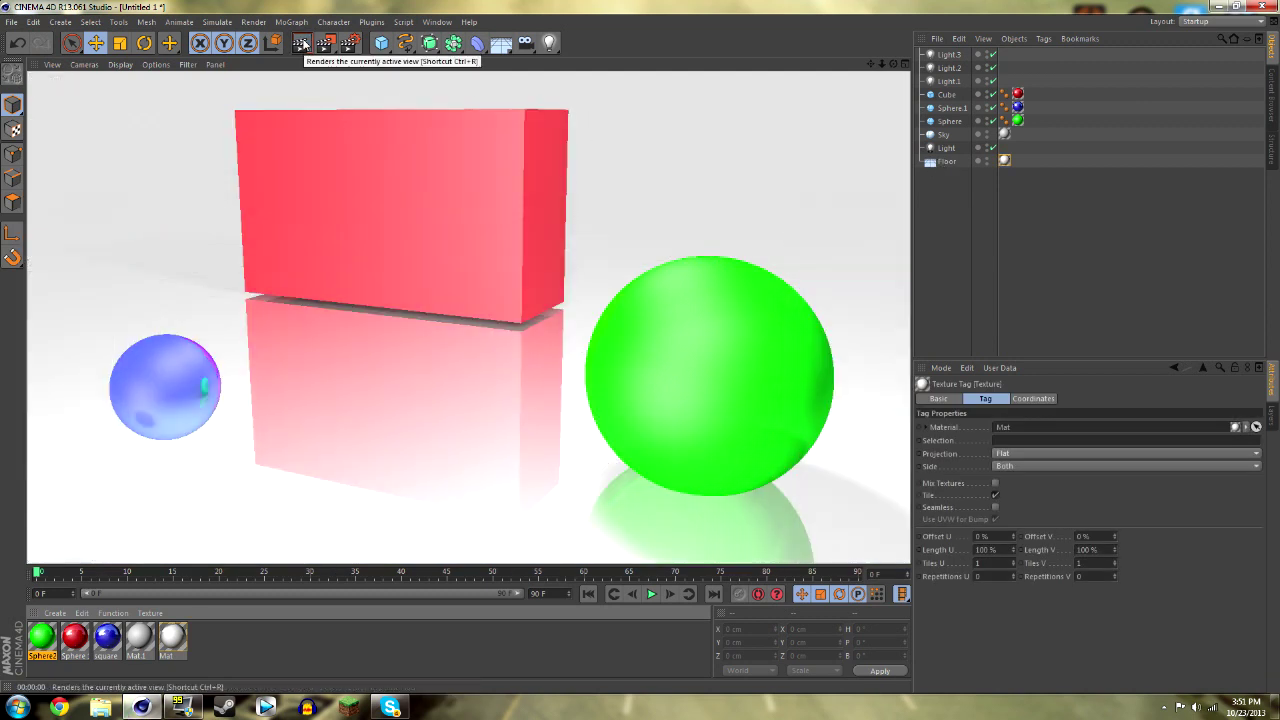
click(128, 205)
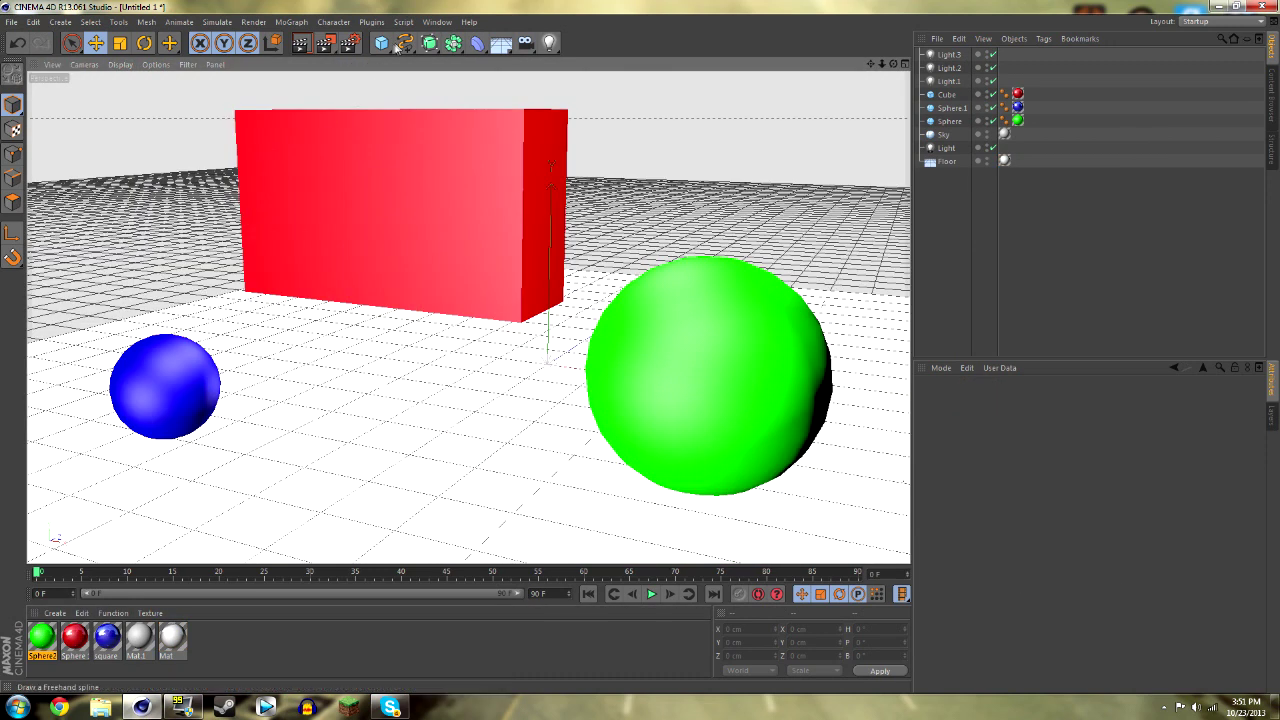
Preview the render again and reframe the view from farther back, with the blue sphere overlapping the red box.
click(301, 44)
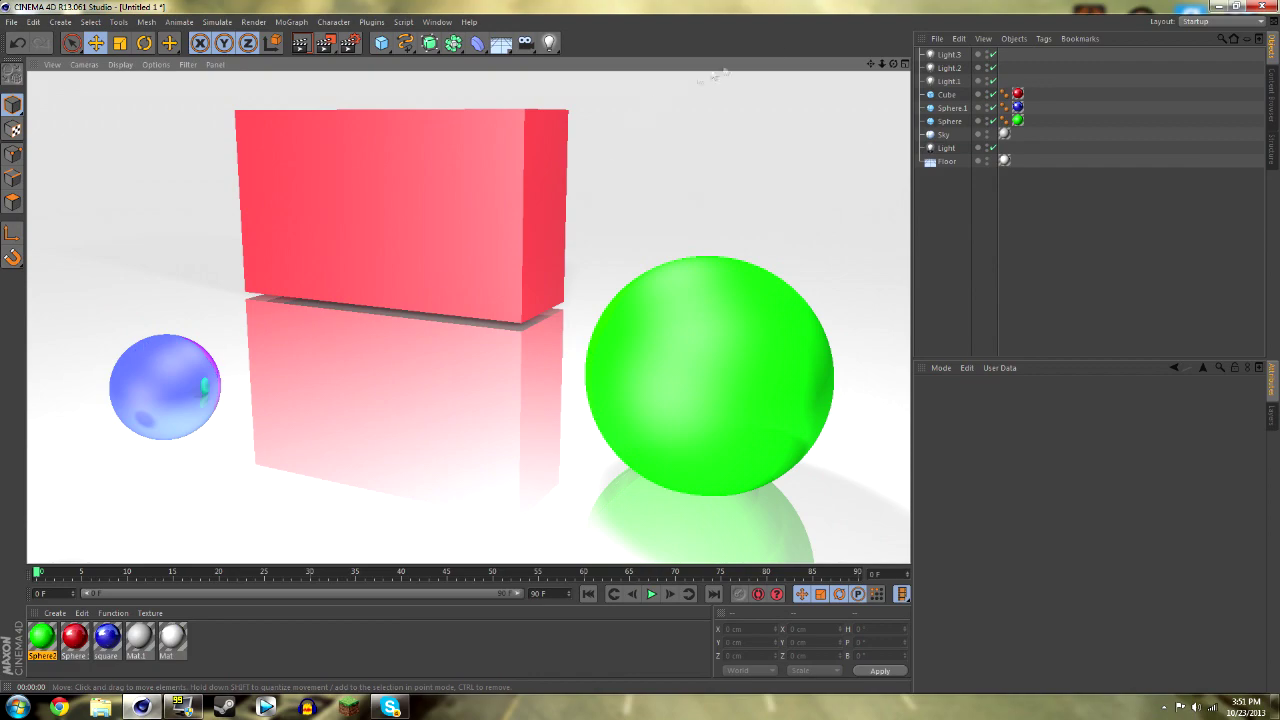
click(857, 91)
drag(899, 64, 881, 67)
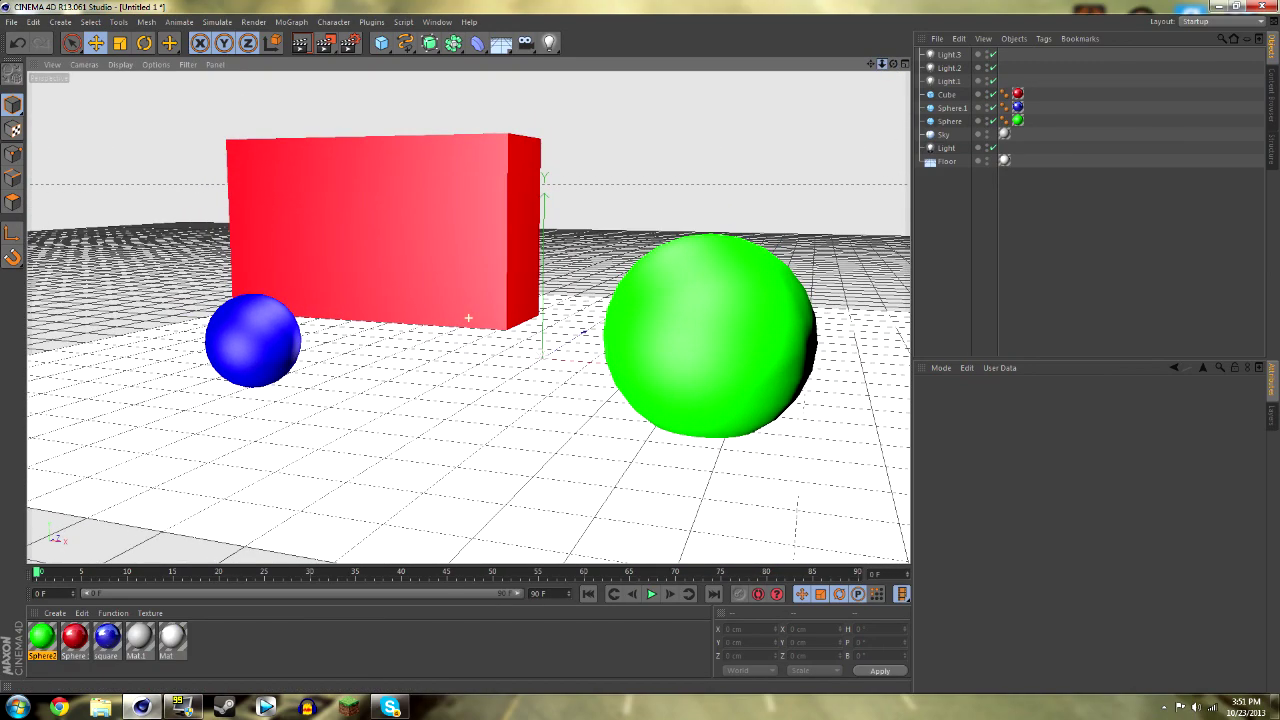
Set the render's anti-aliasing to Best with a maximum level of 16x16.
click(347, 50)
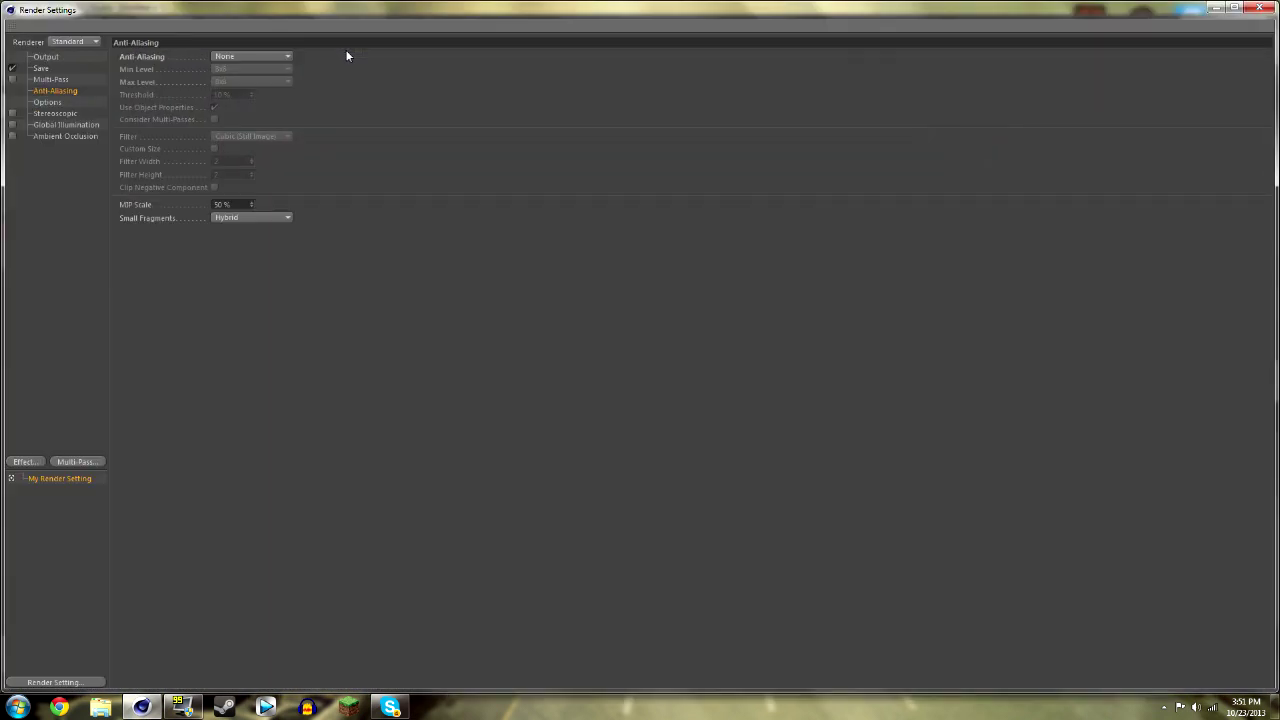
click(46, 71)
click(52, 92)
click(226, 57)
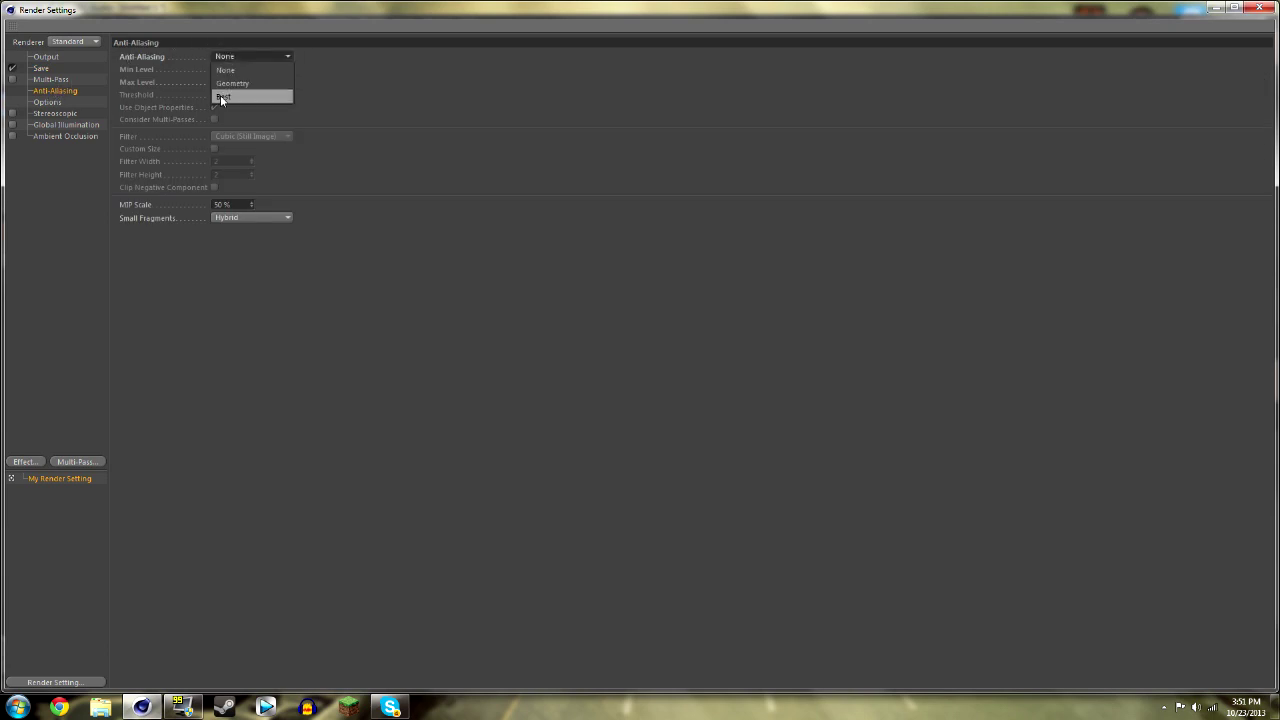
click(222, 96)
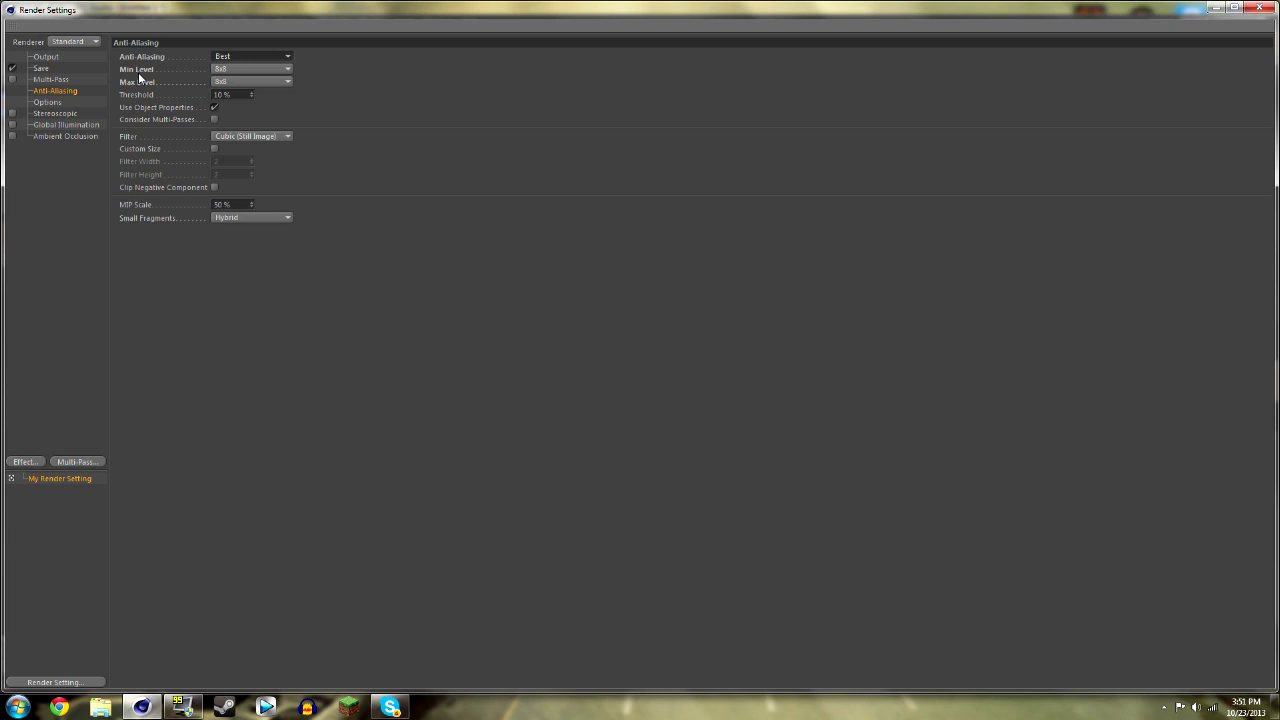
click(220, 82)
click(231, 148)
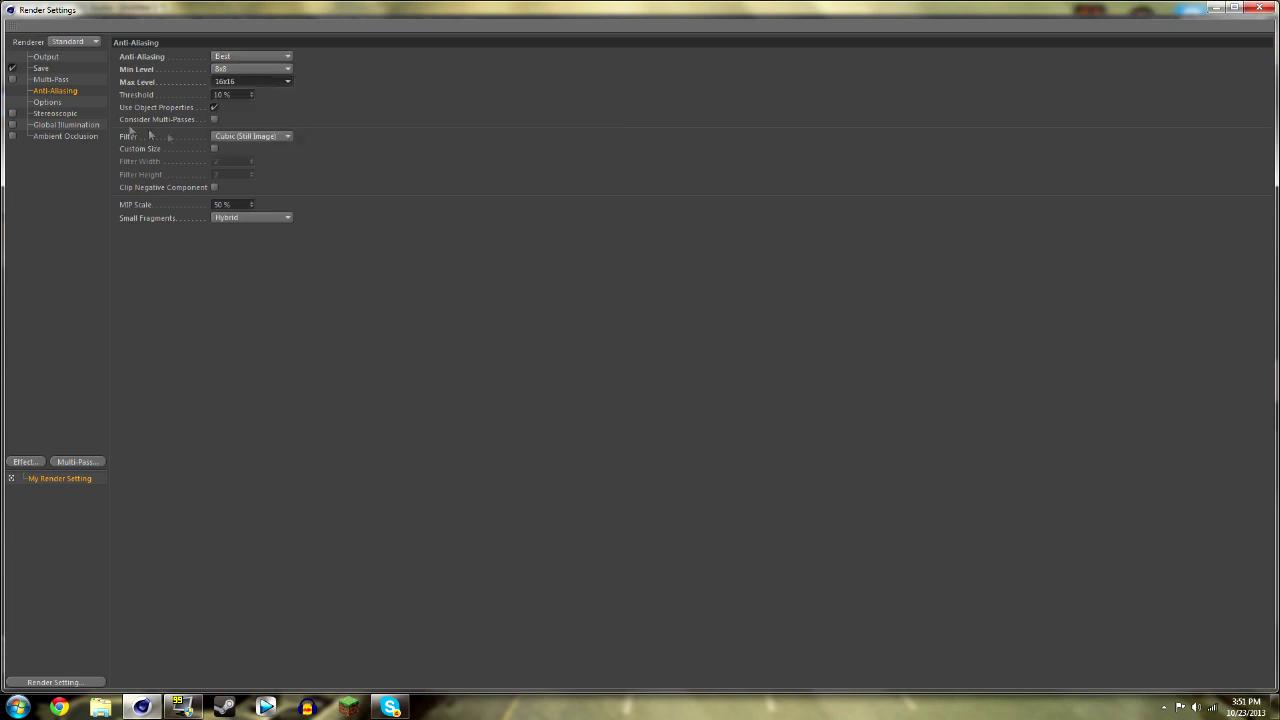
Enable Global Illumination and Ambient Occlusion for the render, with the irradiance cache oversampling set to Medium.
click(41, 125)
click(12, 125)
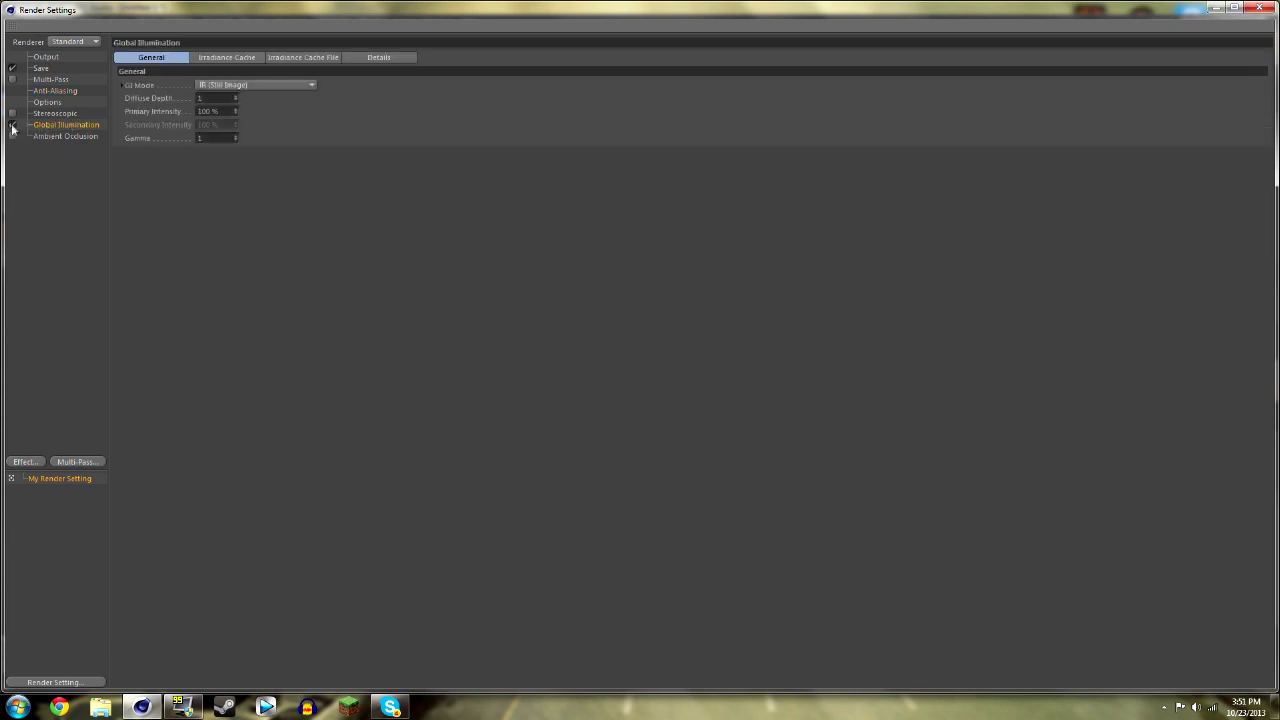
click(12, 136)
click(222, 60)
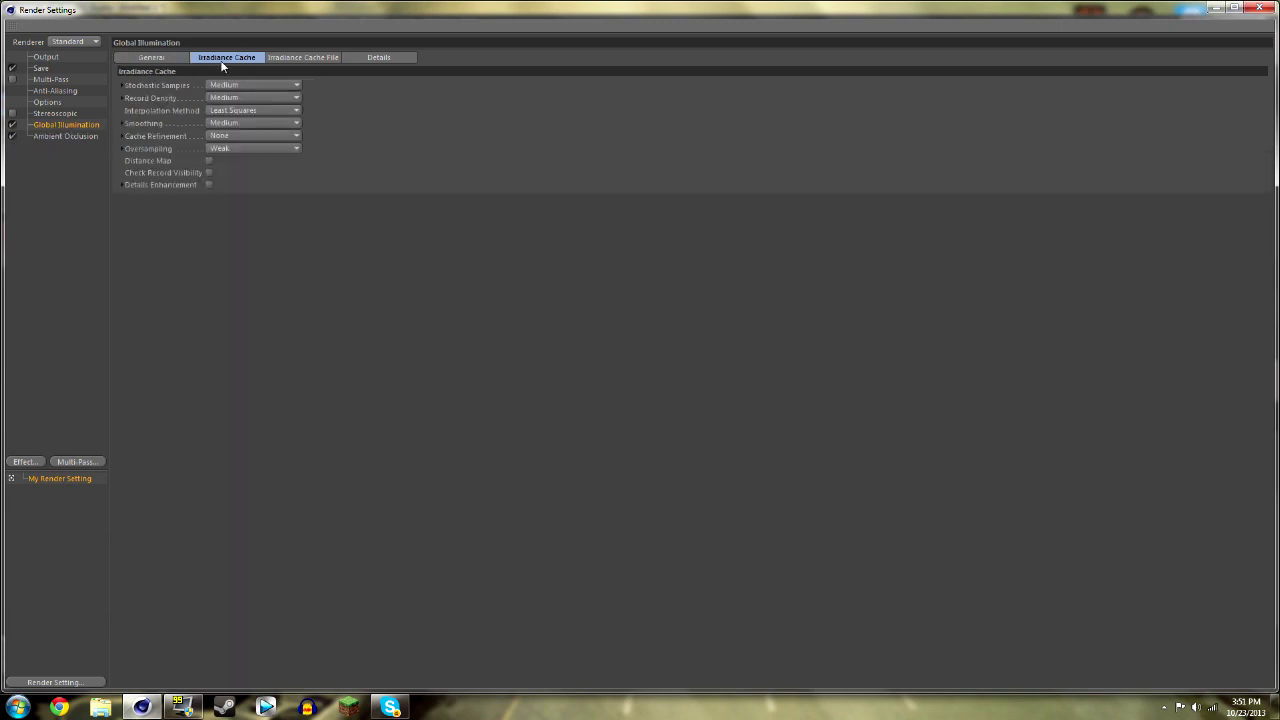
click(235, 150)
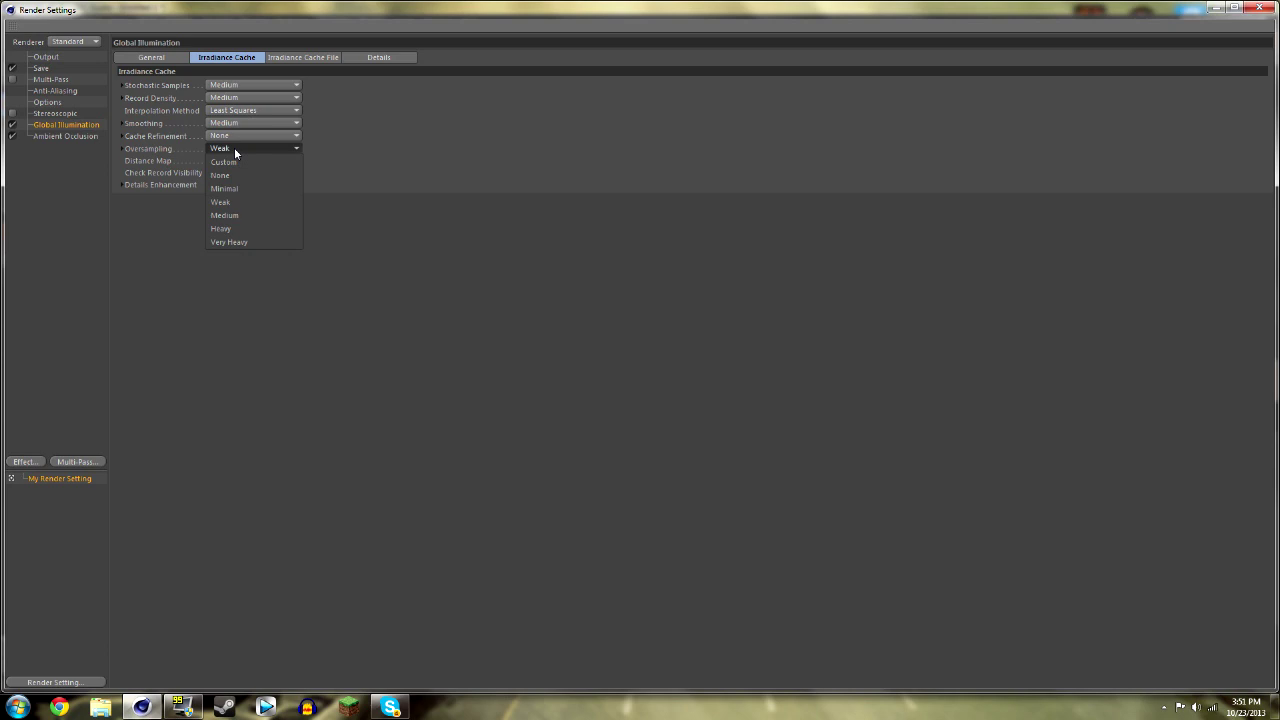
click(226, 214)
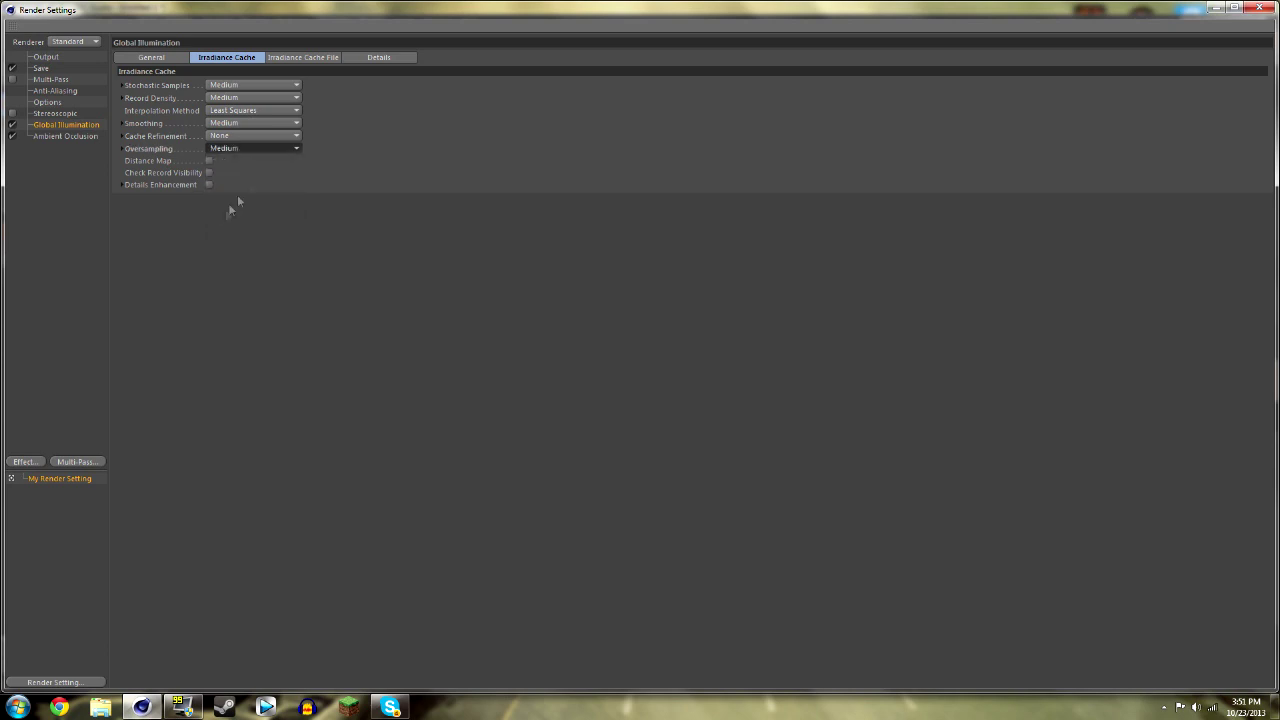
click(310, 58)
click(350, 57)
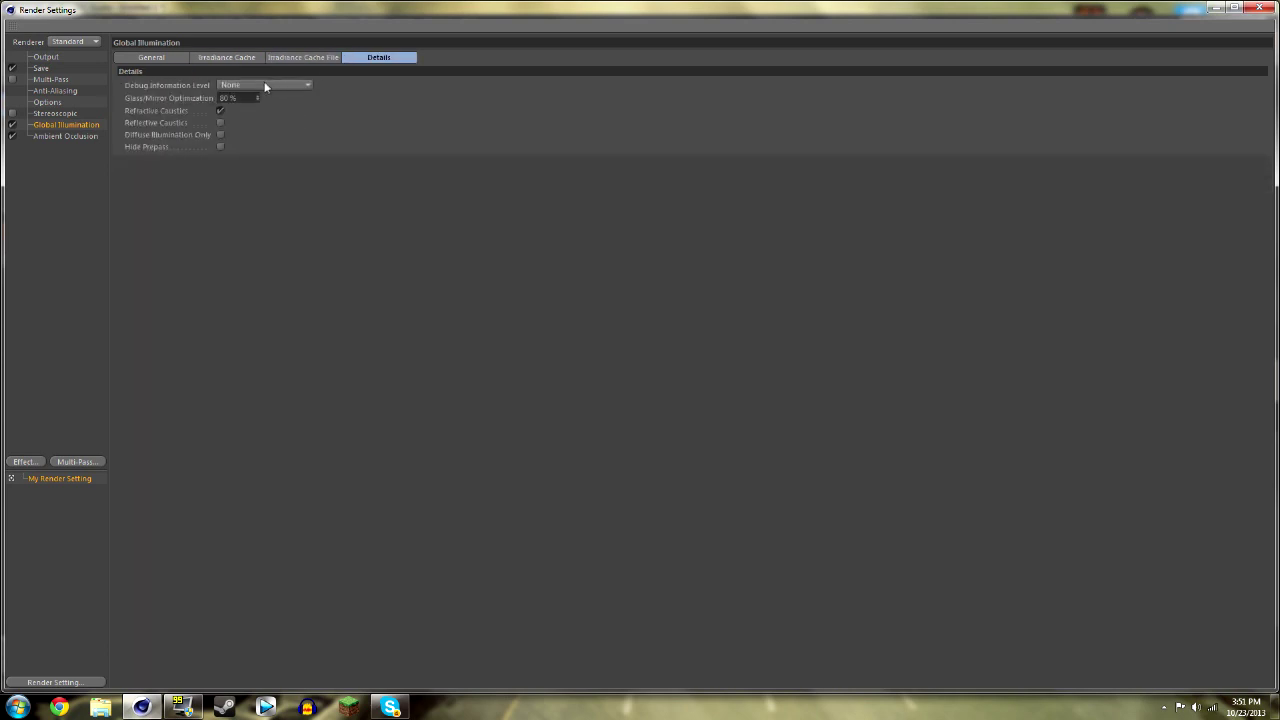
click(170, 58)
click(218, 57)
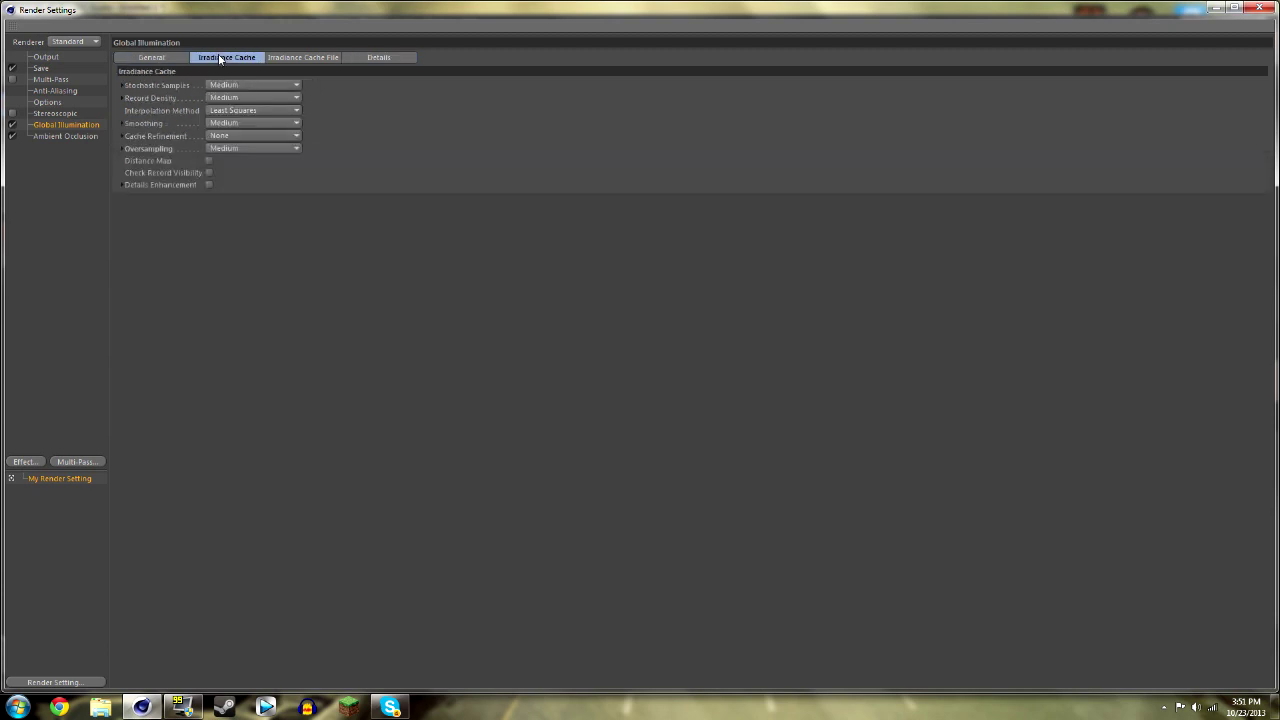
Set the Ambient Occlusion minimum samples to 200 and maximum ray length to 300 cm.
click(46, 140)
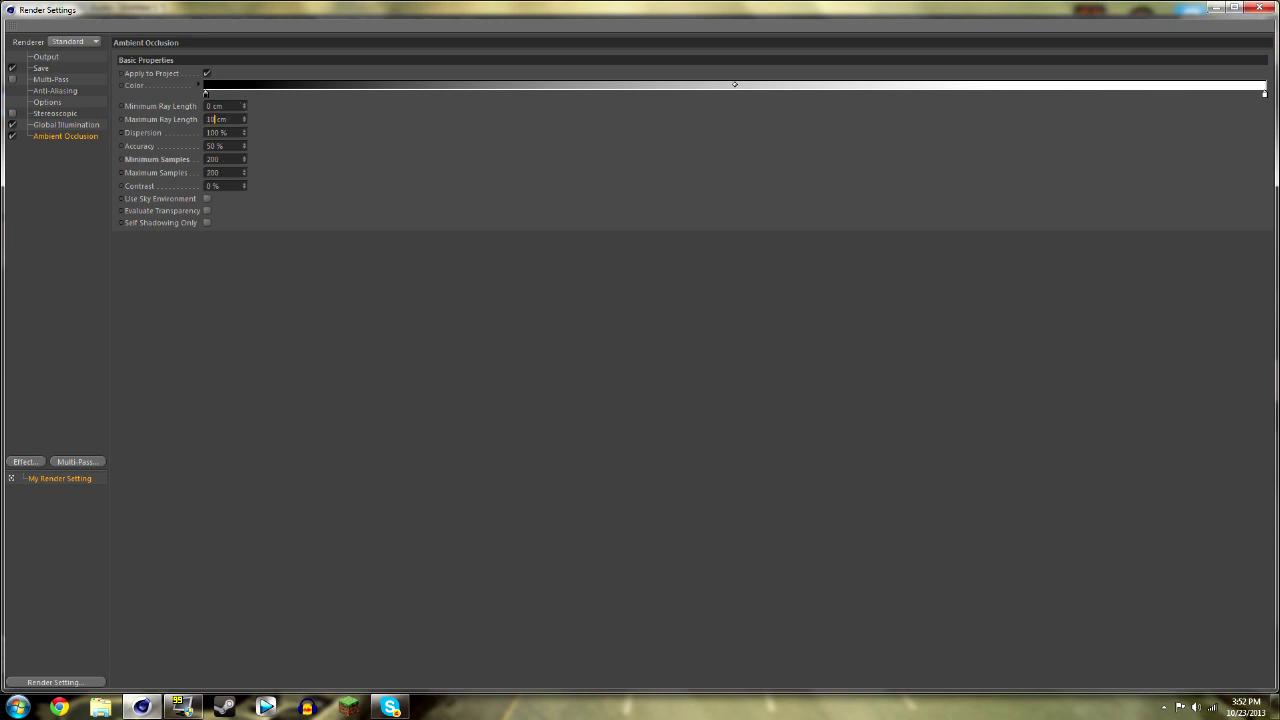
key(Return)
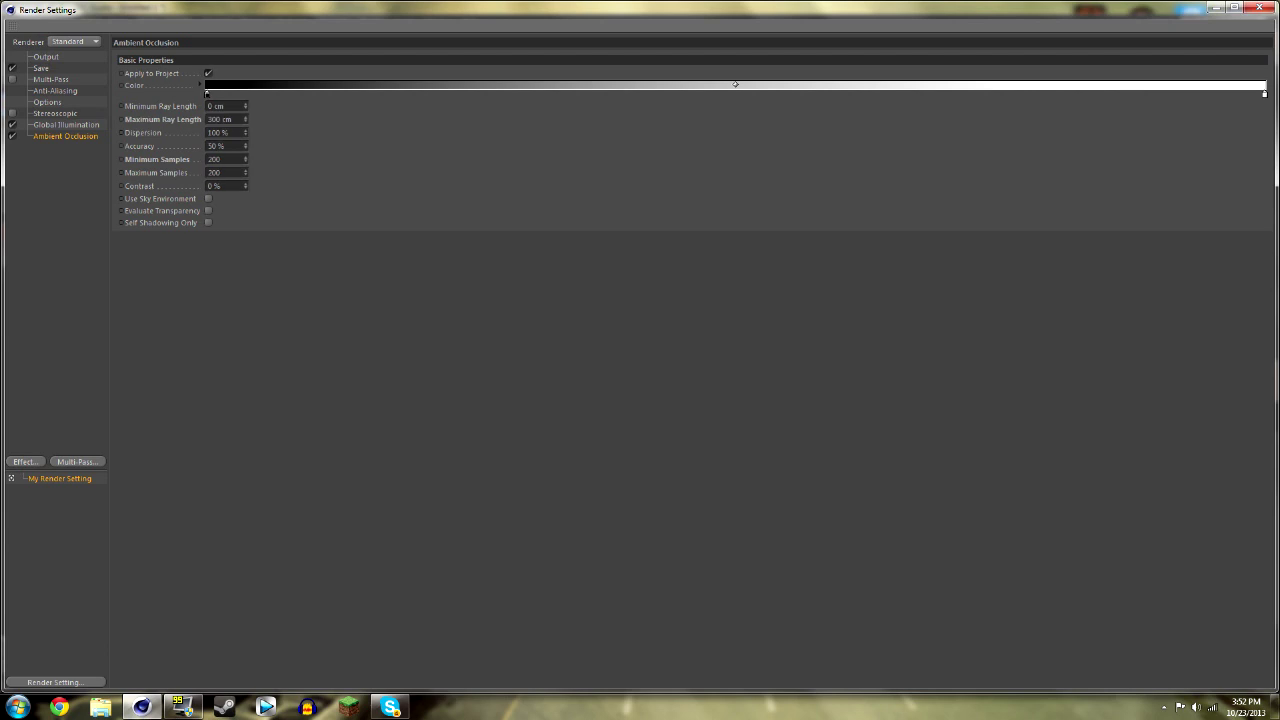
click(47, 102)
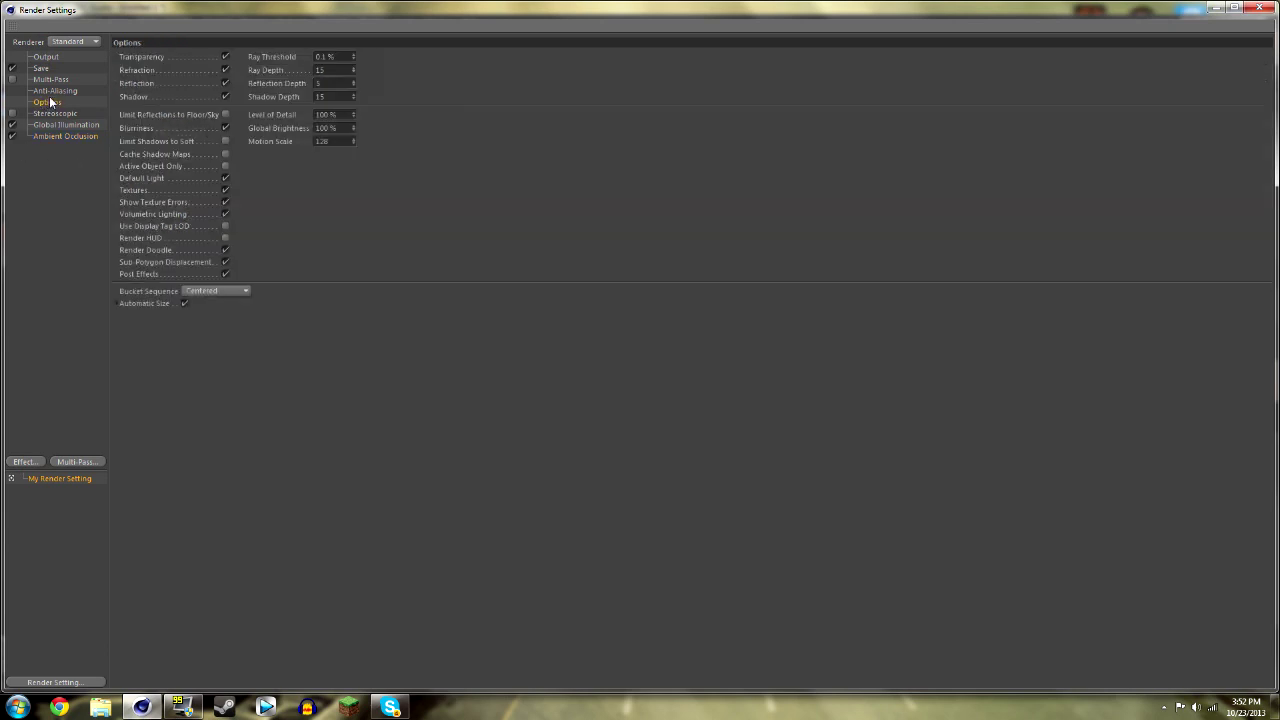
click(45, 92)
click(46, 80)
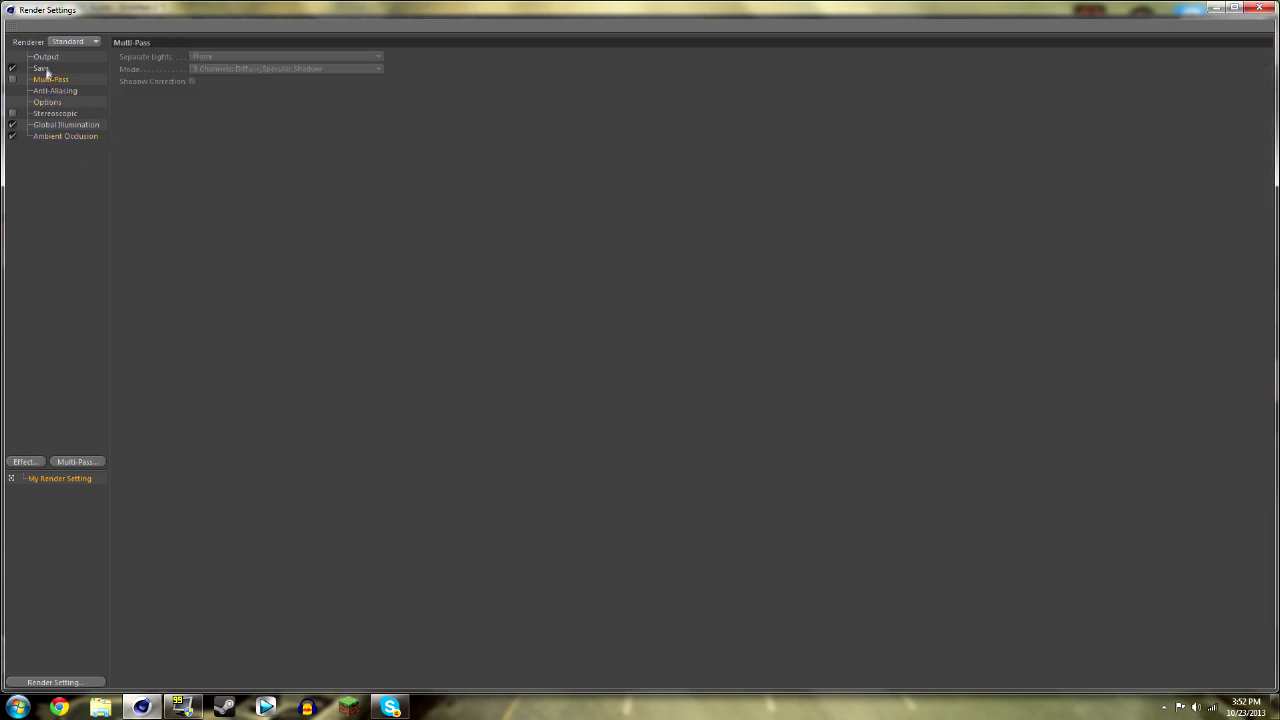
click(44, 68)
click(44, 57)
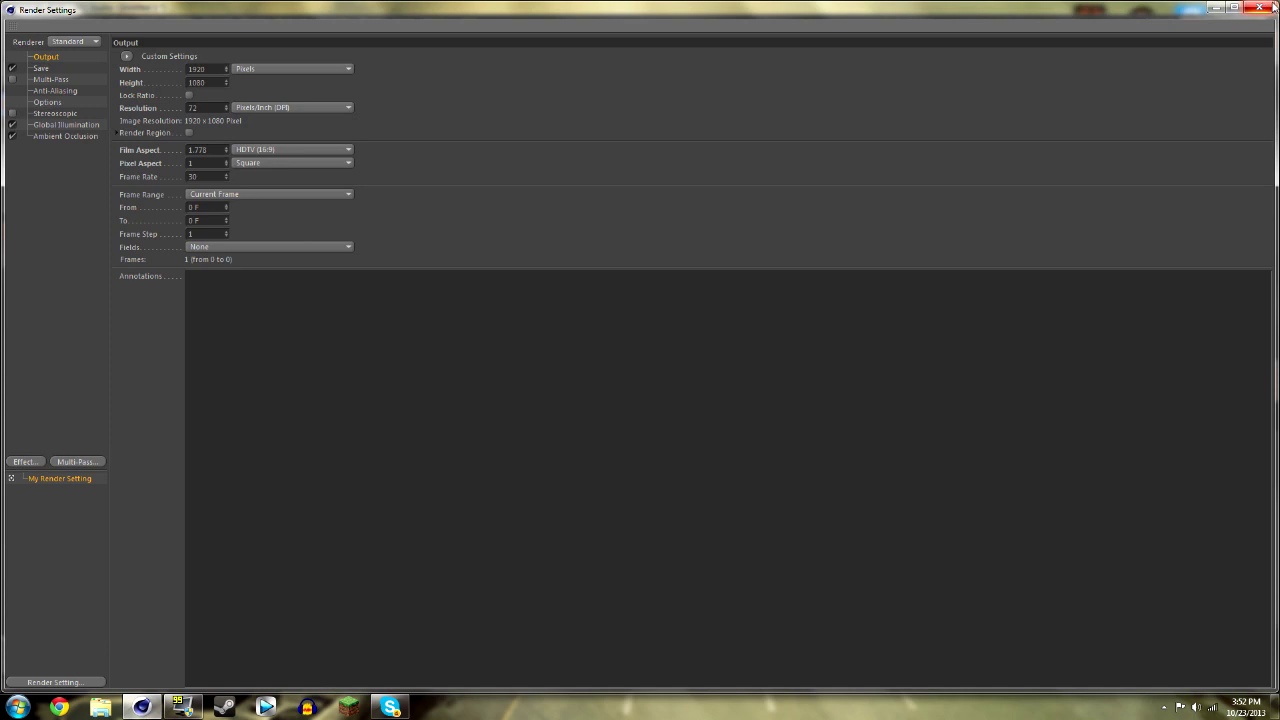
Add the Depth of Field effect to the render settings and minimize the settings window.
click(25, 462)
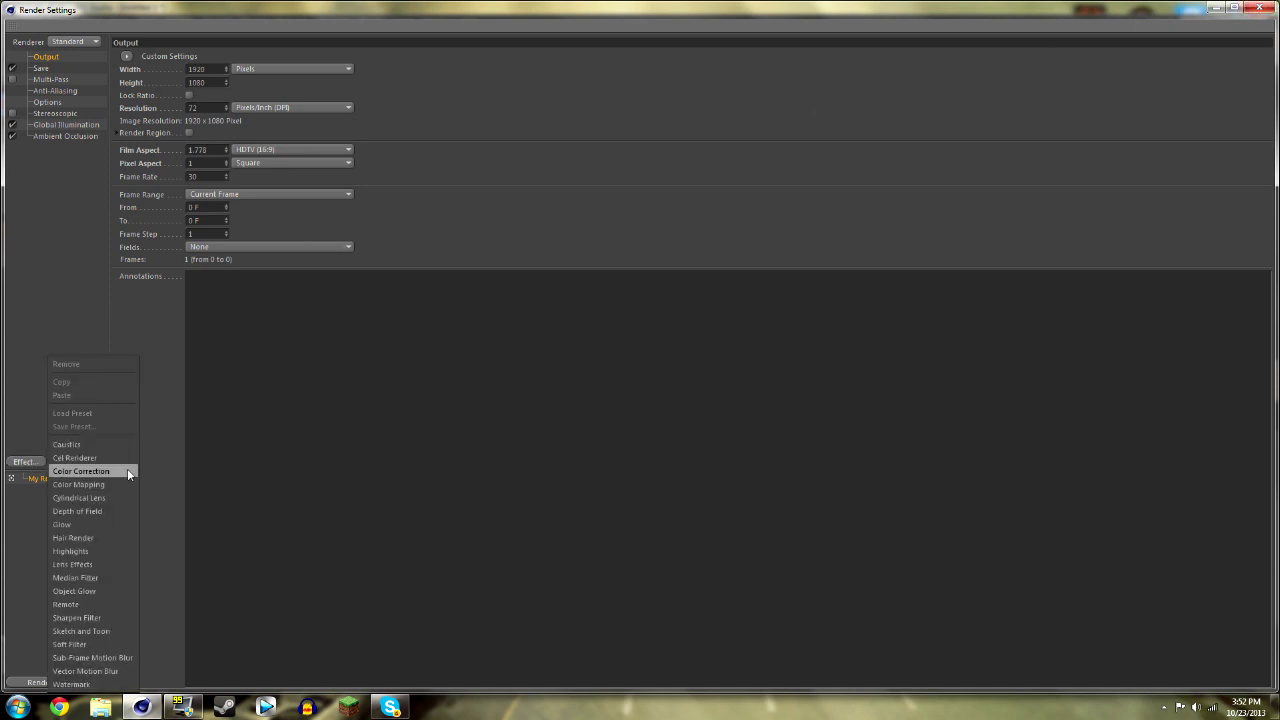
click(83, 511)
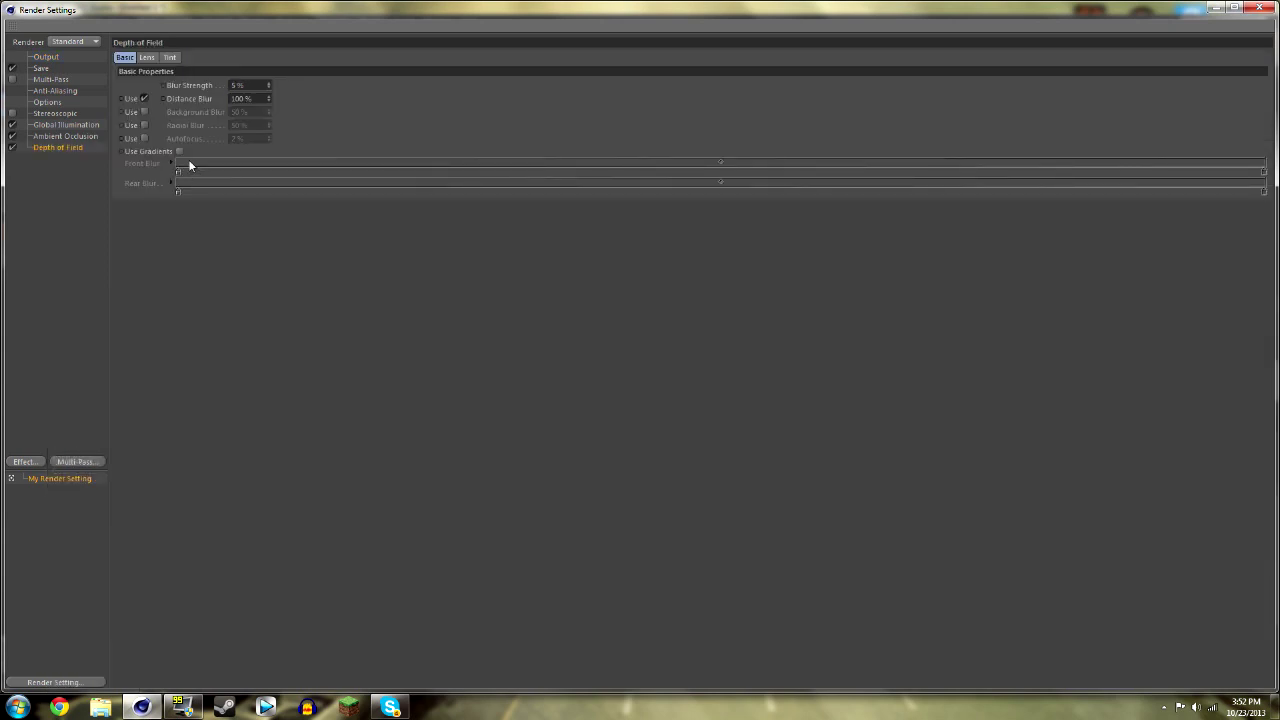
click(1217, 9)
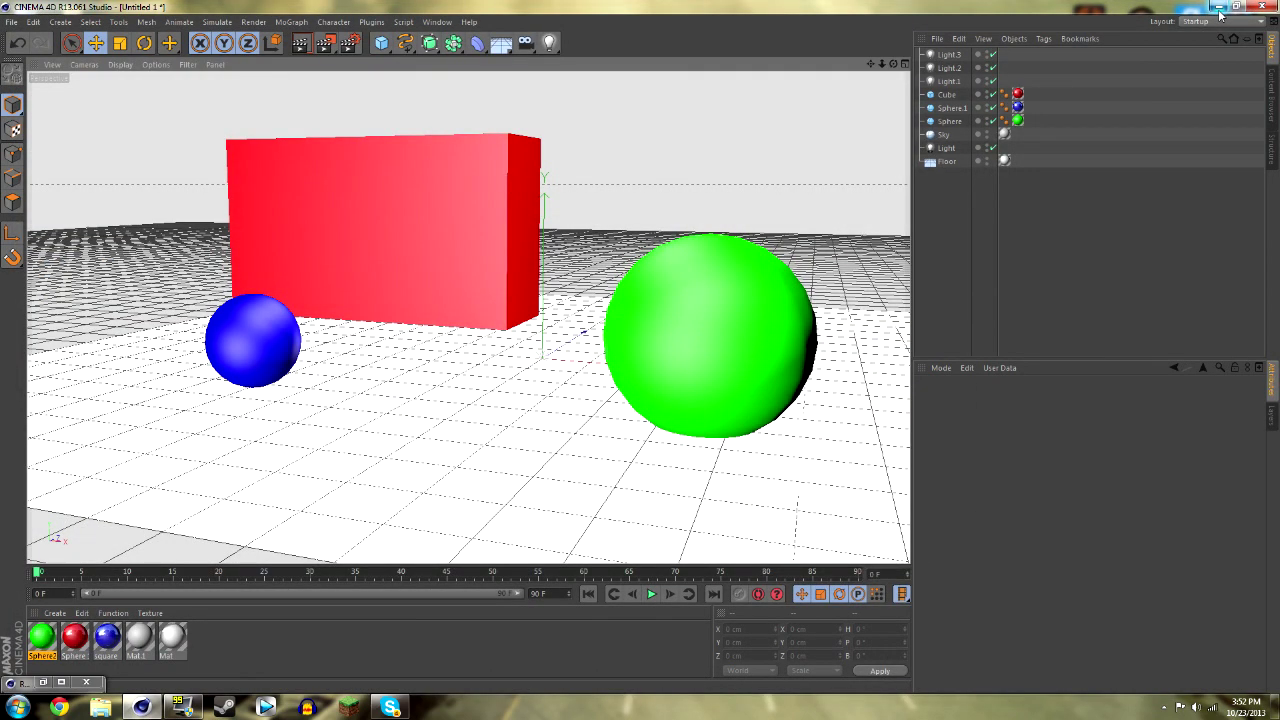
drag(525, 42, 551, 63)
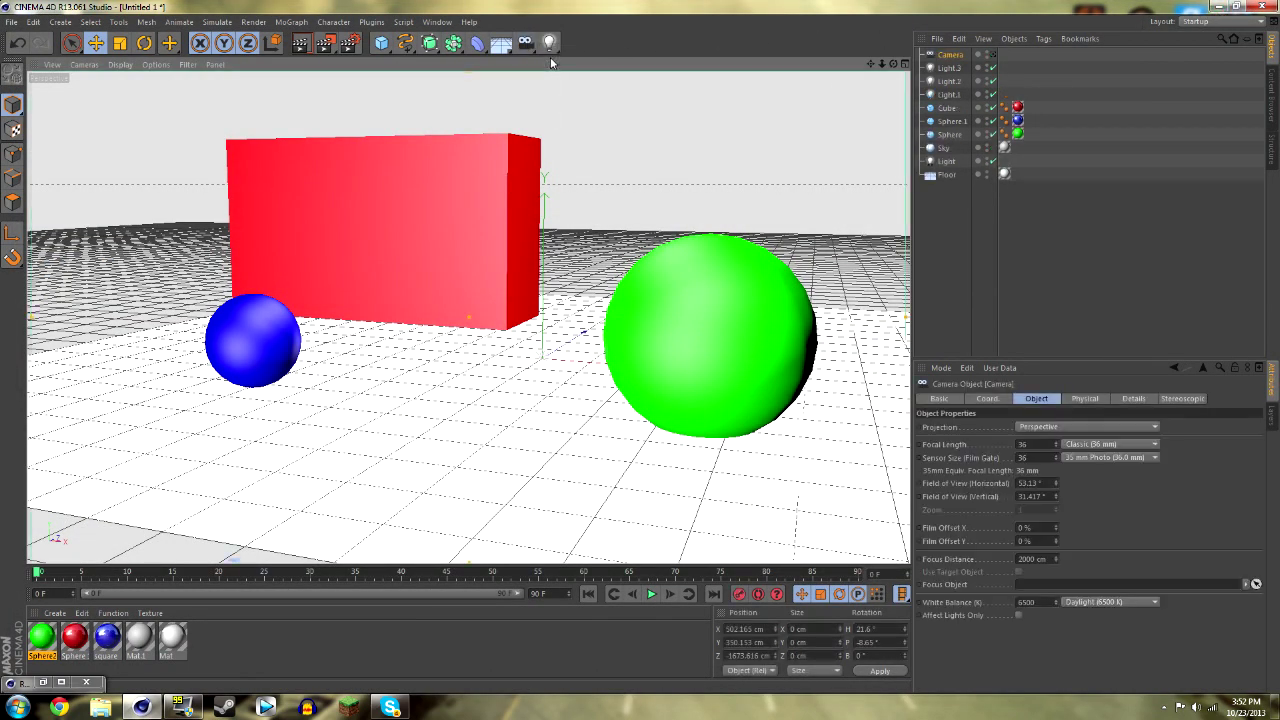
click(1085, 400)
click(1122, 401)
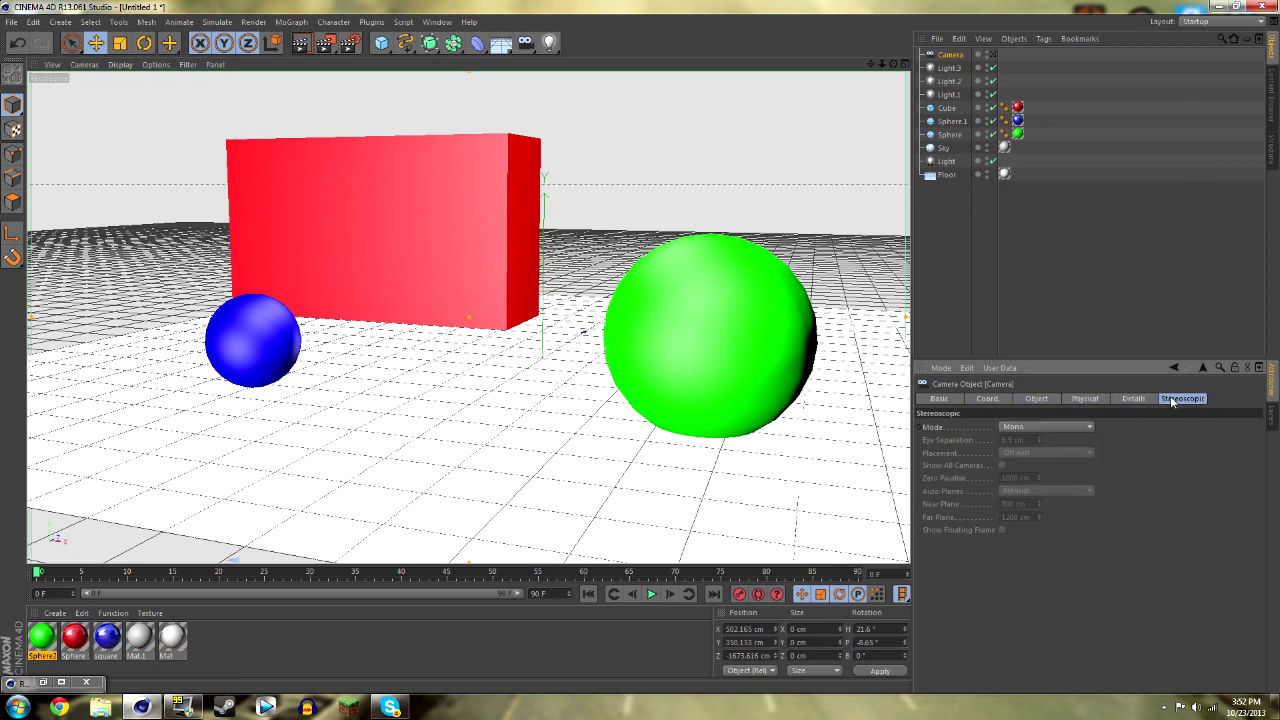
click(1098, 401)
click(1042, 400)
click(998, 400)
click(962, 400)
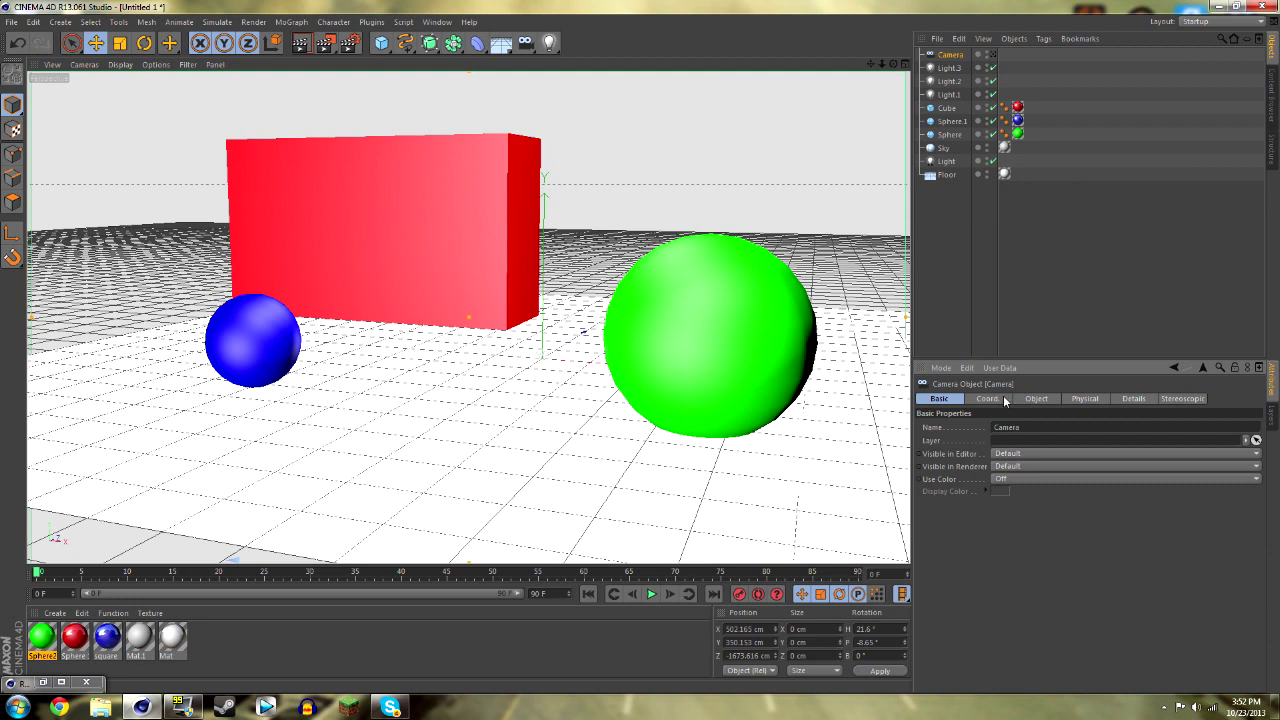
click(1005, 401)
click(1036, 400)
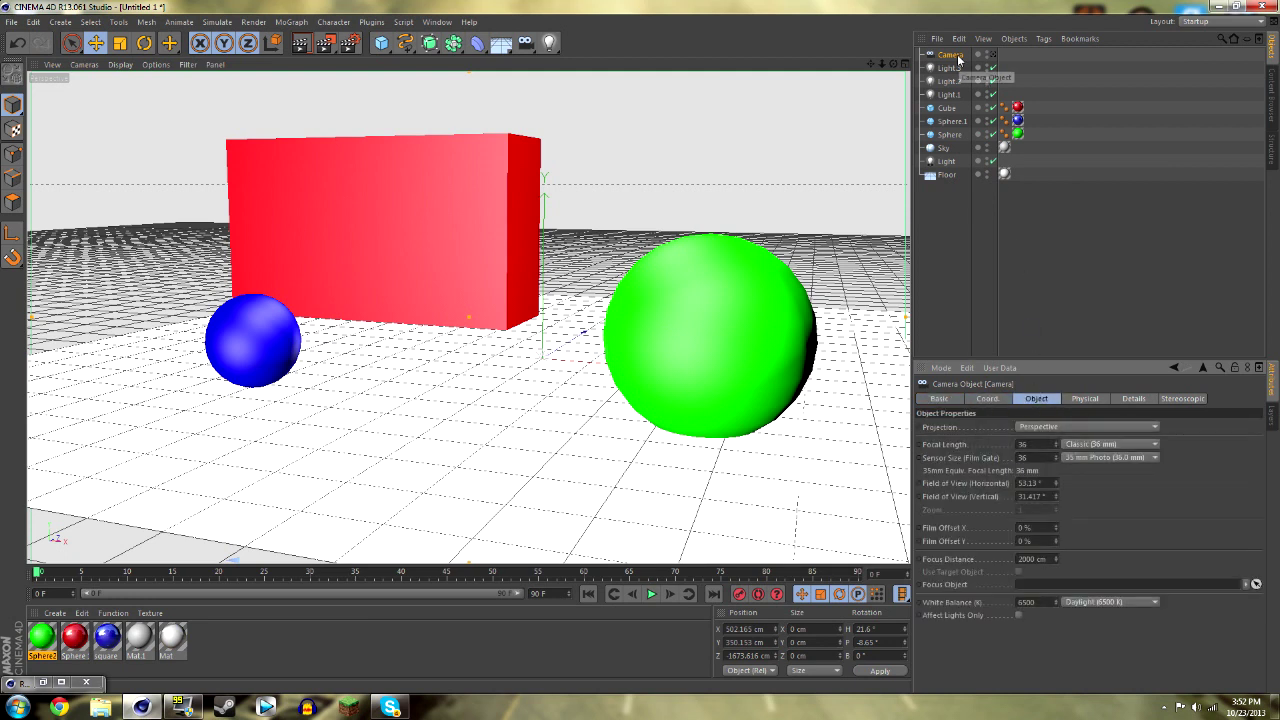
key(Delete)
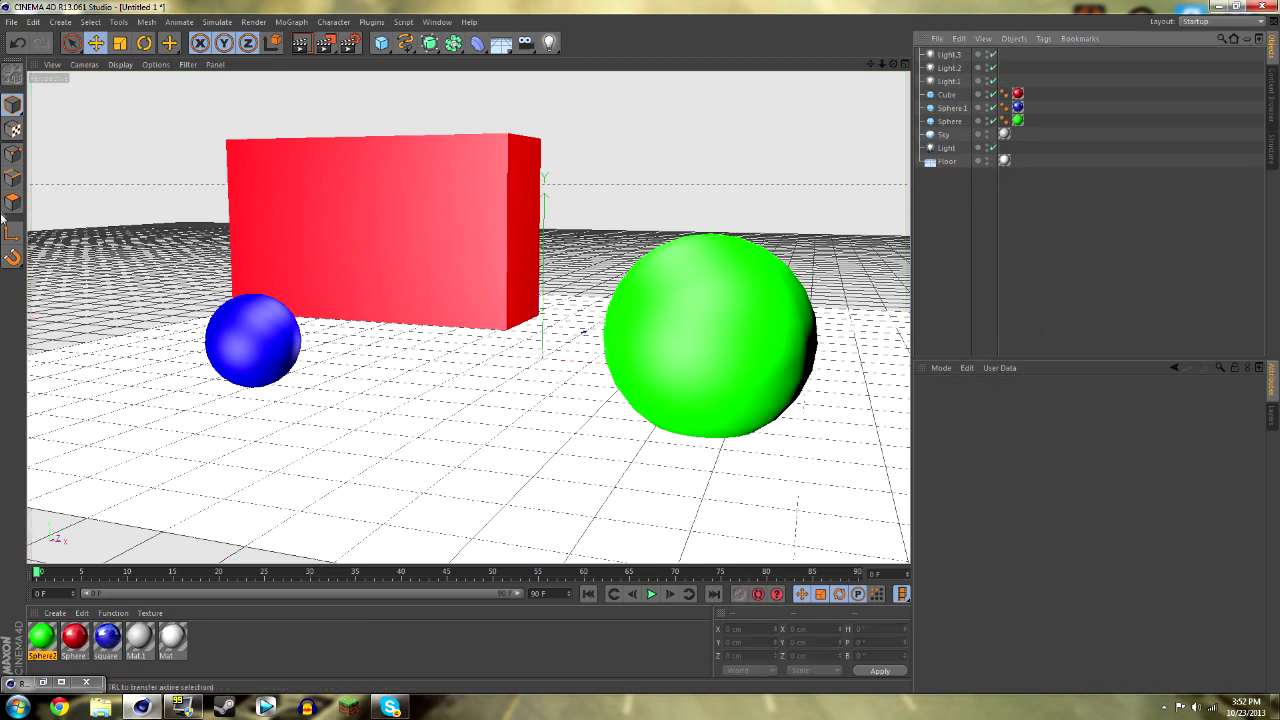
Disable the Depth of Field effect in the render settings, review the Ambient Occlusion and Global Illumination options, and close the settings window.
click(61, 683)
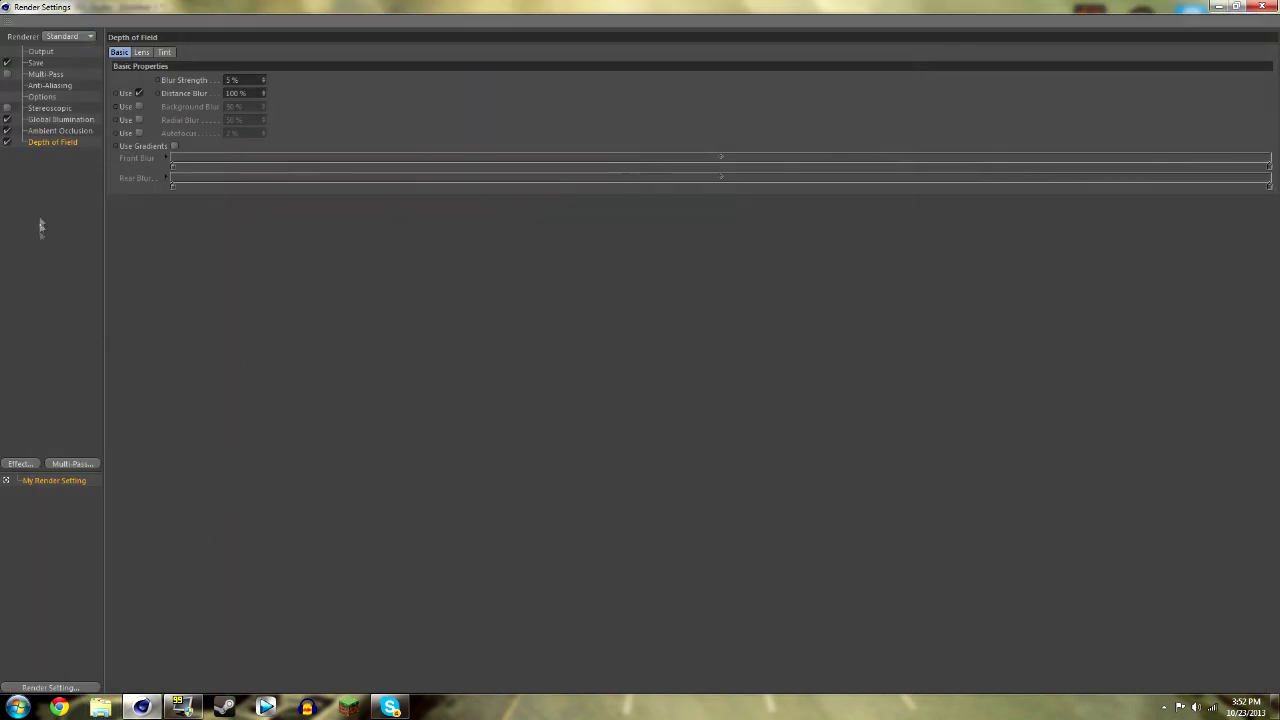
click(7, 142)
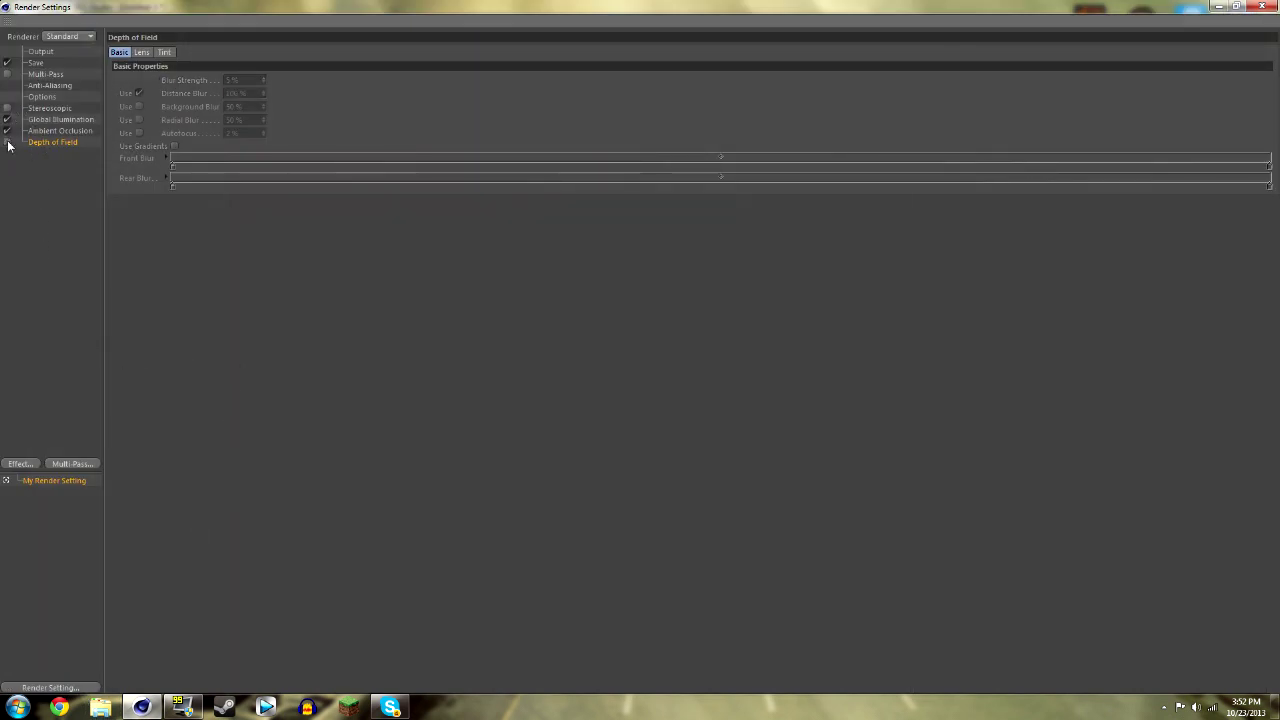
click(63, 130)
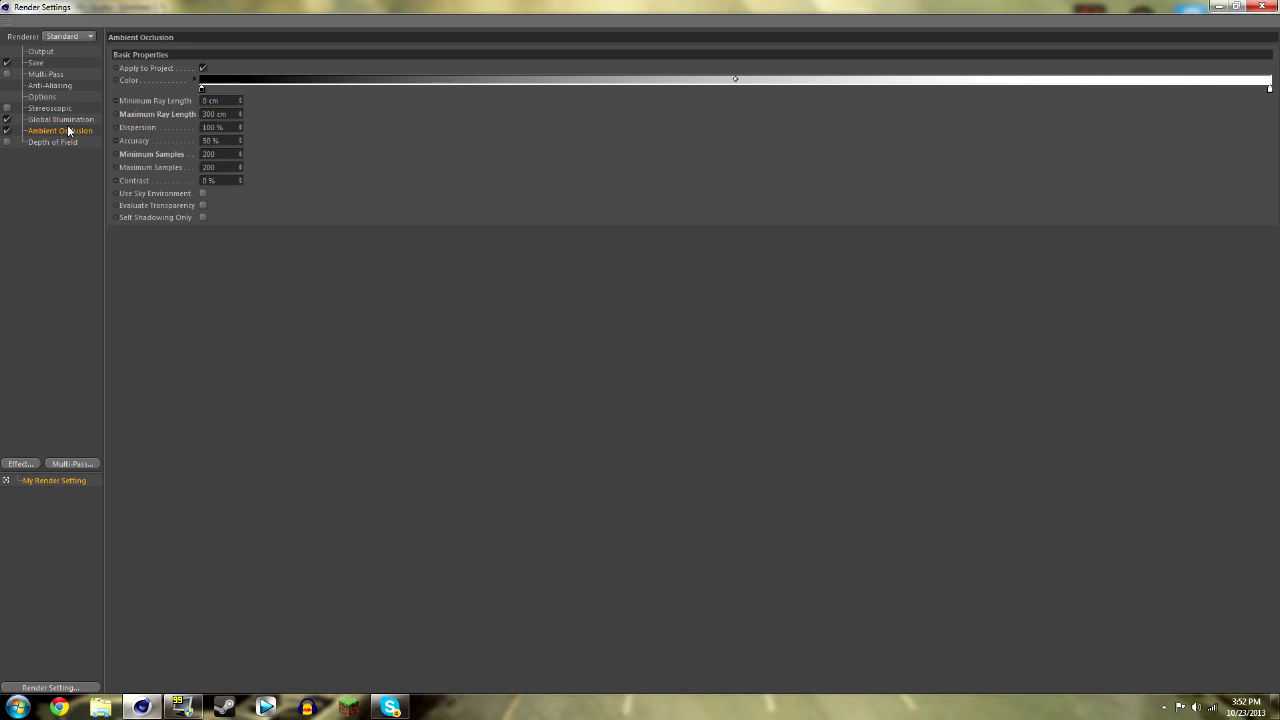
click(63, 120)
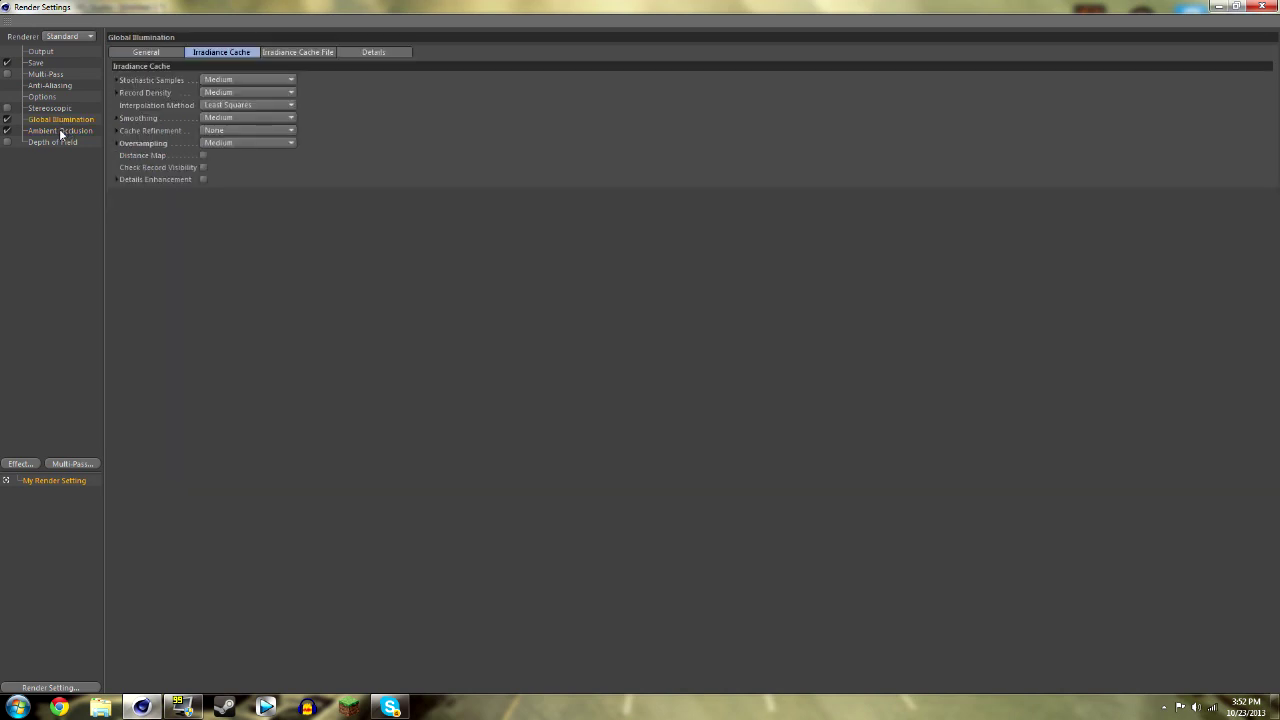
click(61, 131)
click(52, 120)
click(1266, 6)
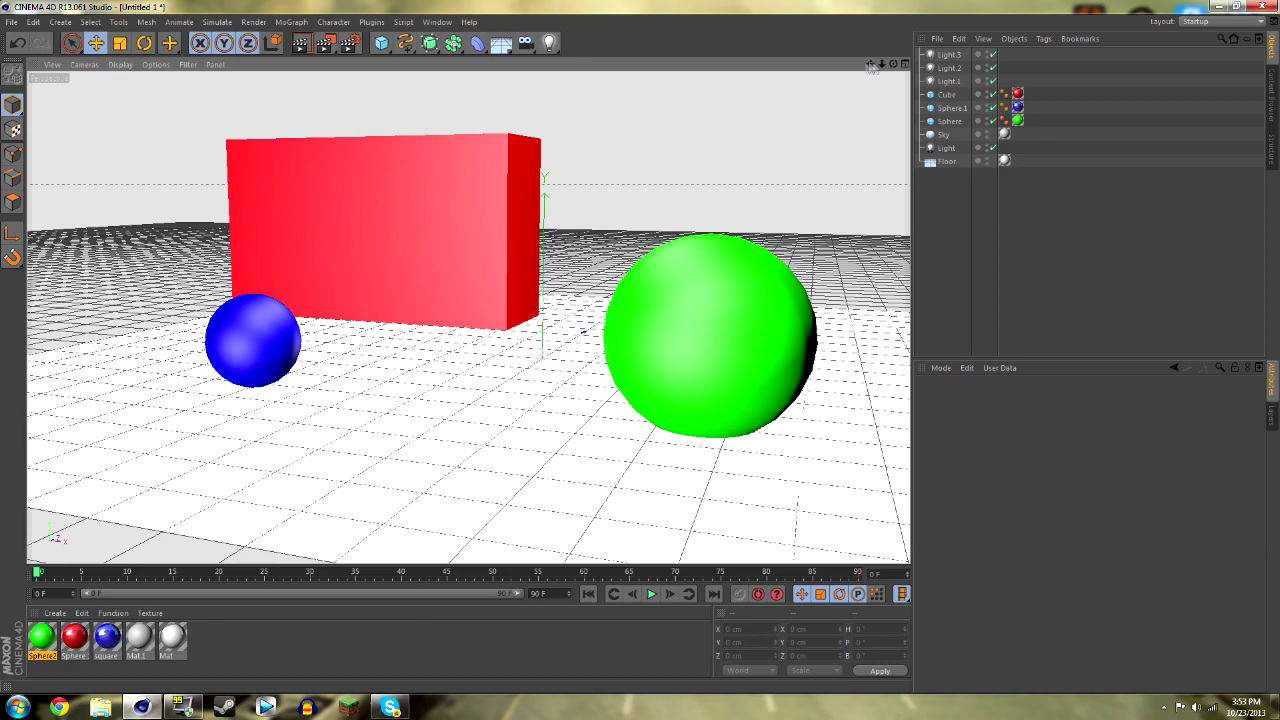
Raise the red cube above the floor to a Y position of about 307 cm.
drag(896, 66, 420, 160)
click(420, 160)
drag(397, 109, 399, 80)
Render the scene in the Picture Viewer from a slightly elevated angle showing all three objects, and maximize the viewer window.
drag(893, 64, 870, 80)
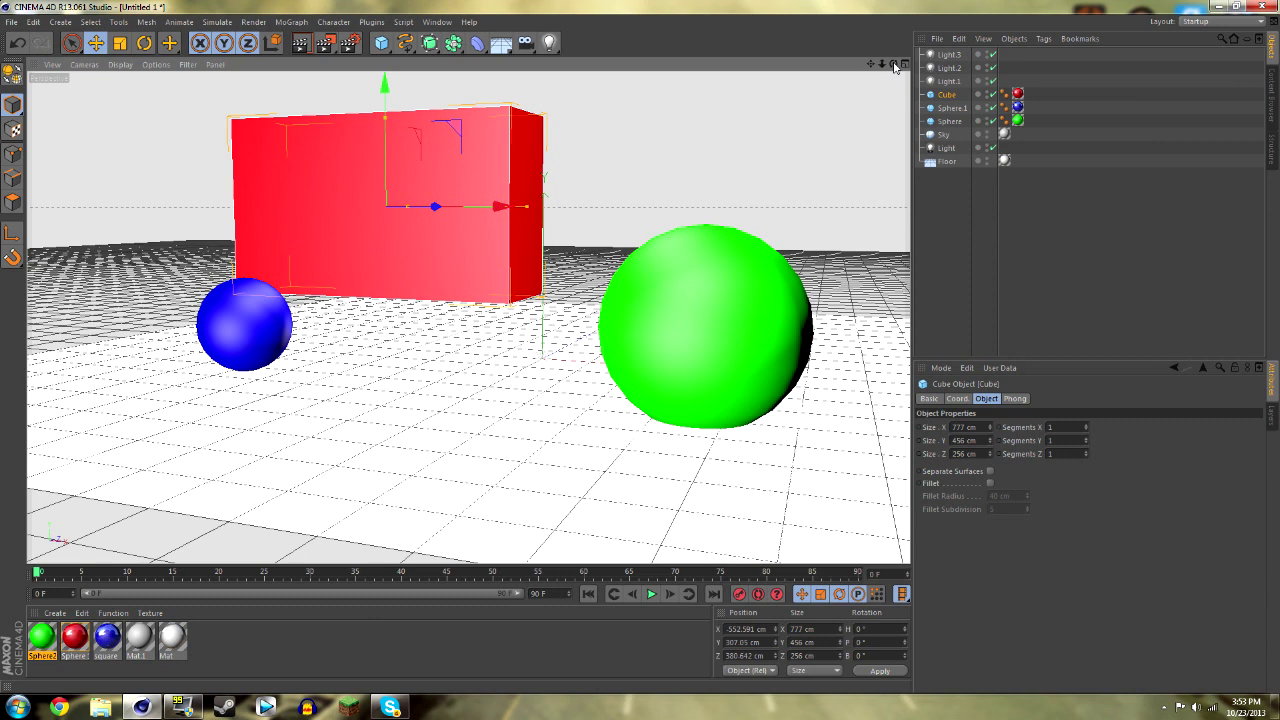
mouse_move(894, 64)
mouse_down()
mouse_move(870, 70)
mouse_move(900, 75)
mouse_move(866, 72)
mouse_up()
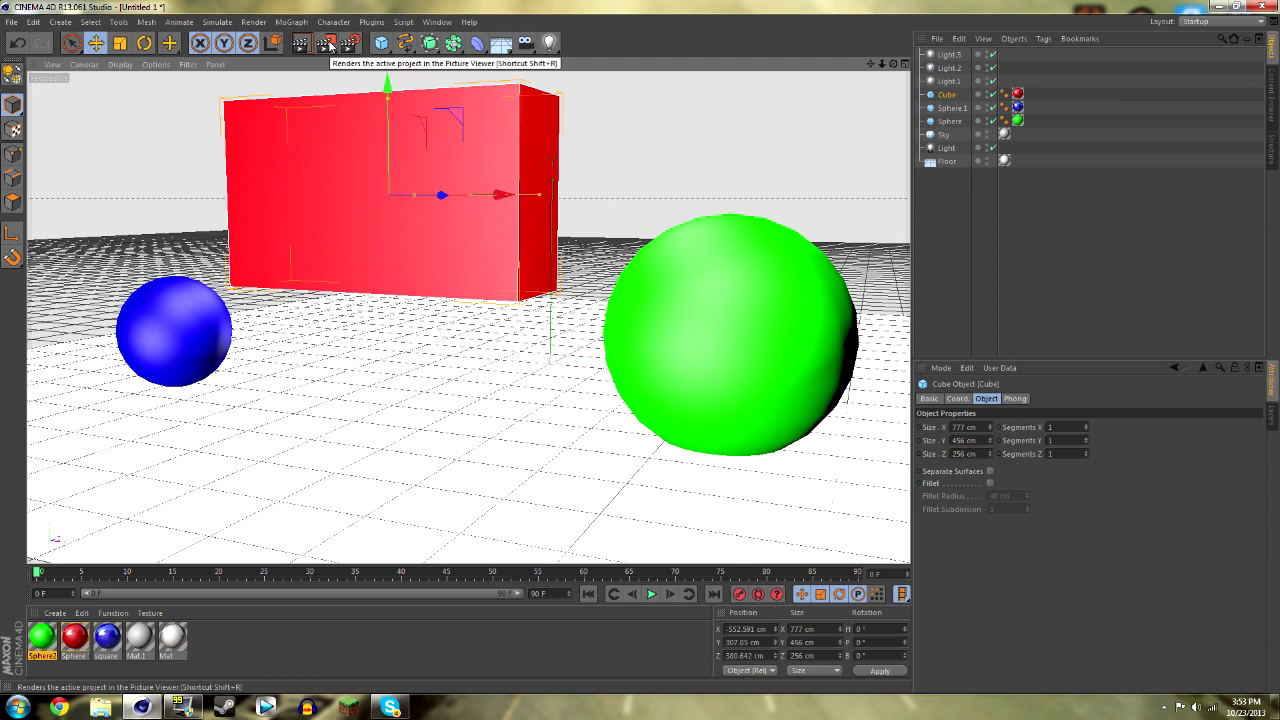
mouse_move(893, 64)
mouse_down()
mouse_move(904, 84)
mouse_move(872, 68)
mouse_up()
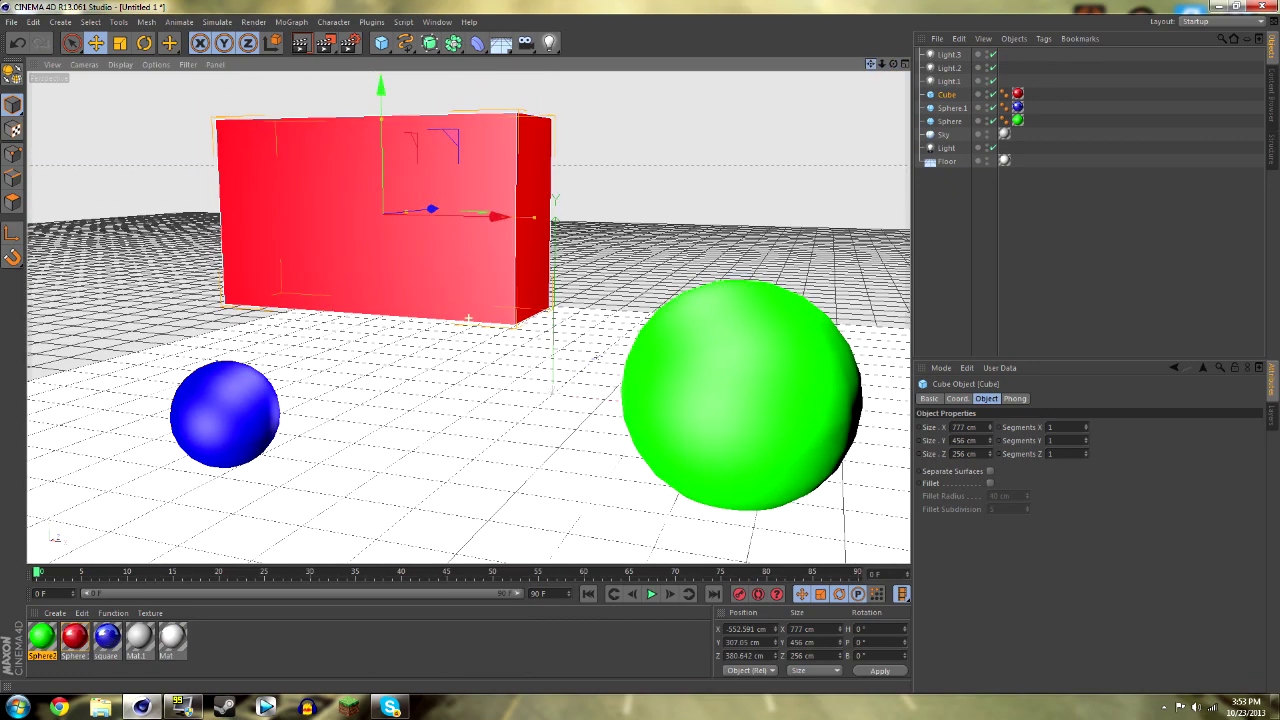
click(325, 44)
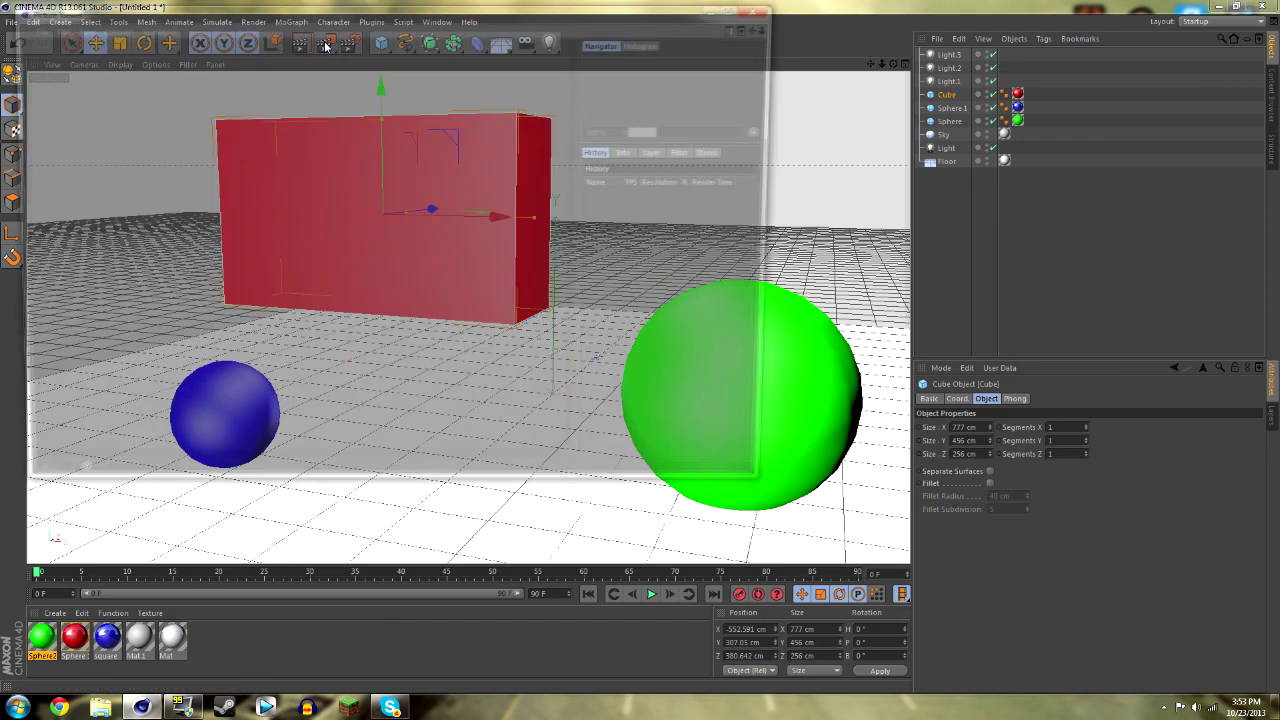
click(743, 9)
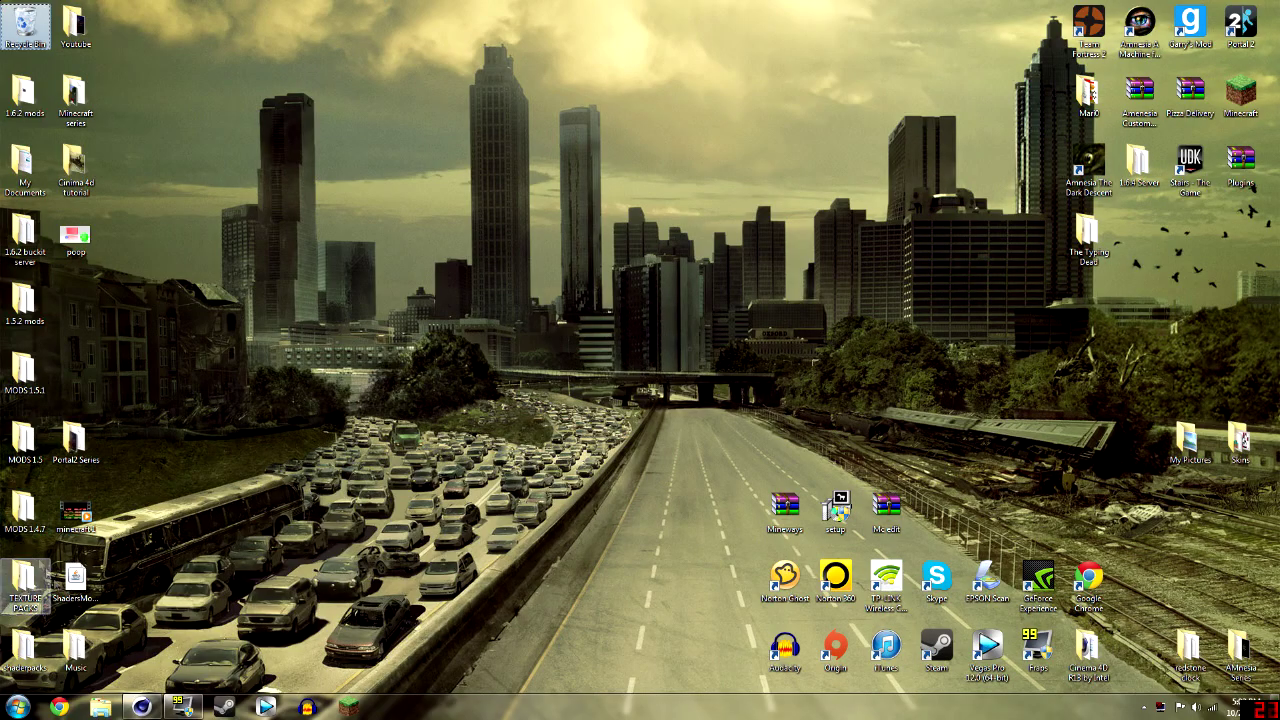
Bring back the Picture Viewer and examine the finished render as a whole image at 79 % zoom.
click(142, 707)
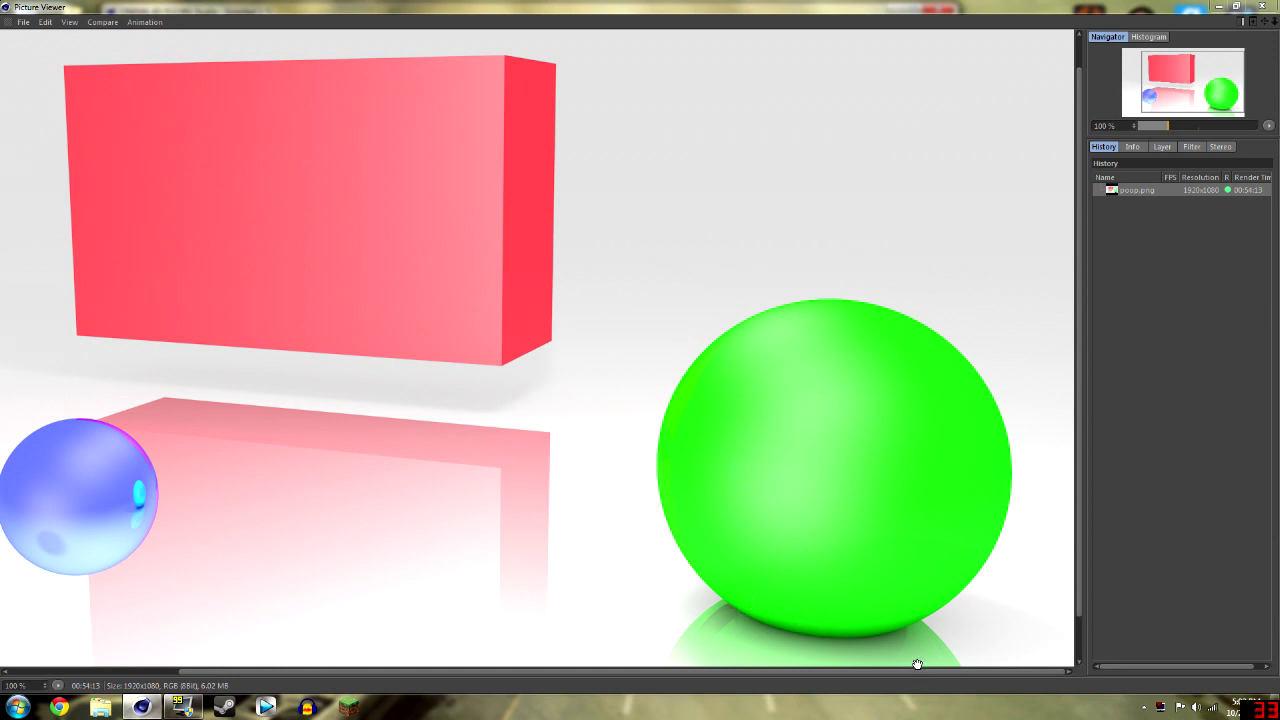
drag(834, 523, 1051, 394)
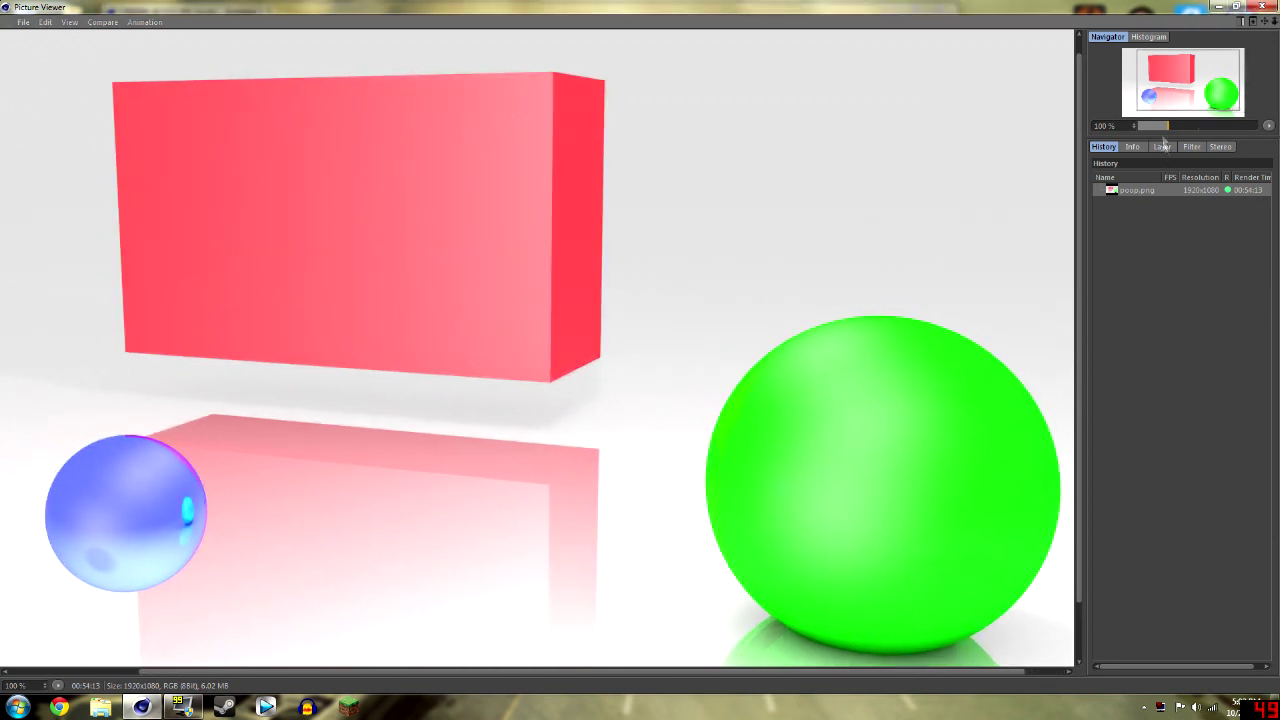
mouse_move(1163, 125)
mouse_down()
mouse_move(1140, 125)
mouse_move(1166, 124)
mouse_up()
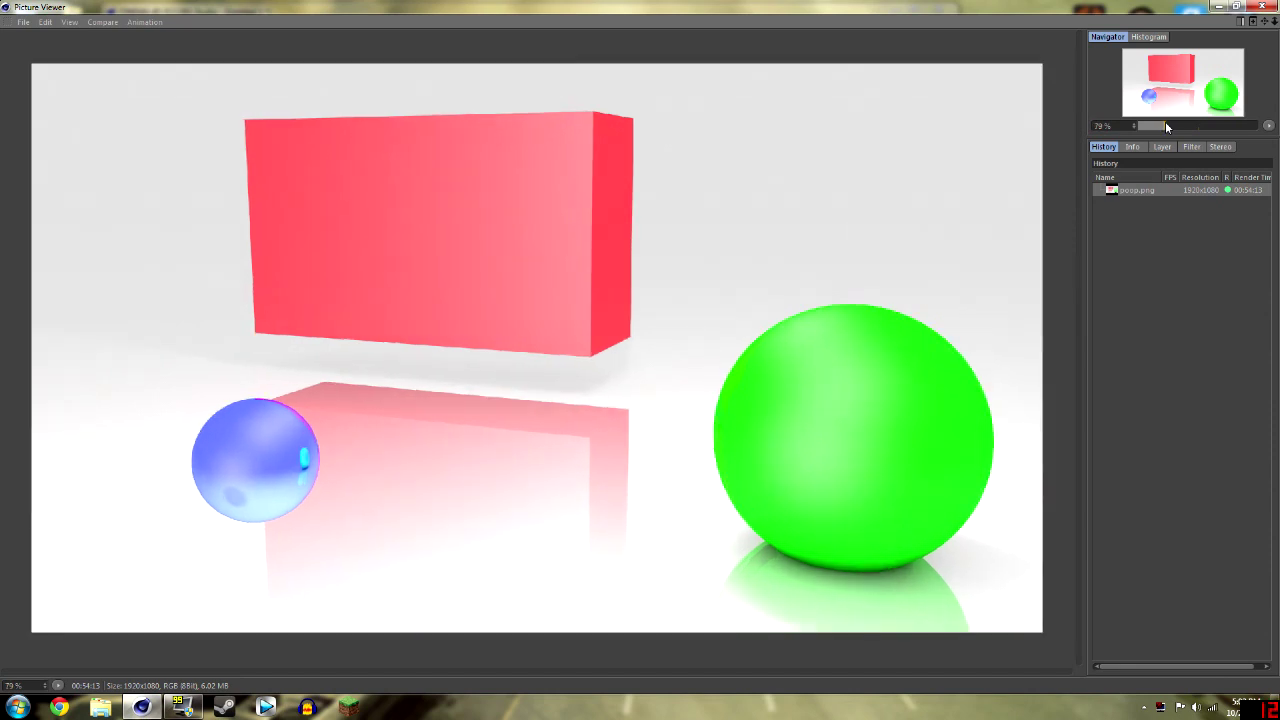